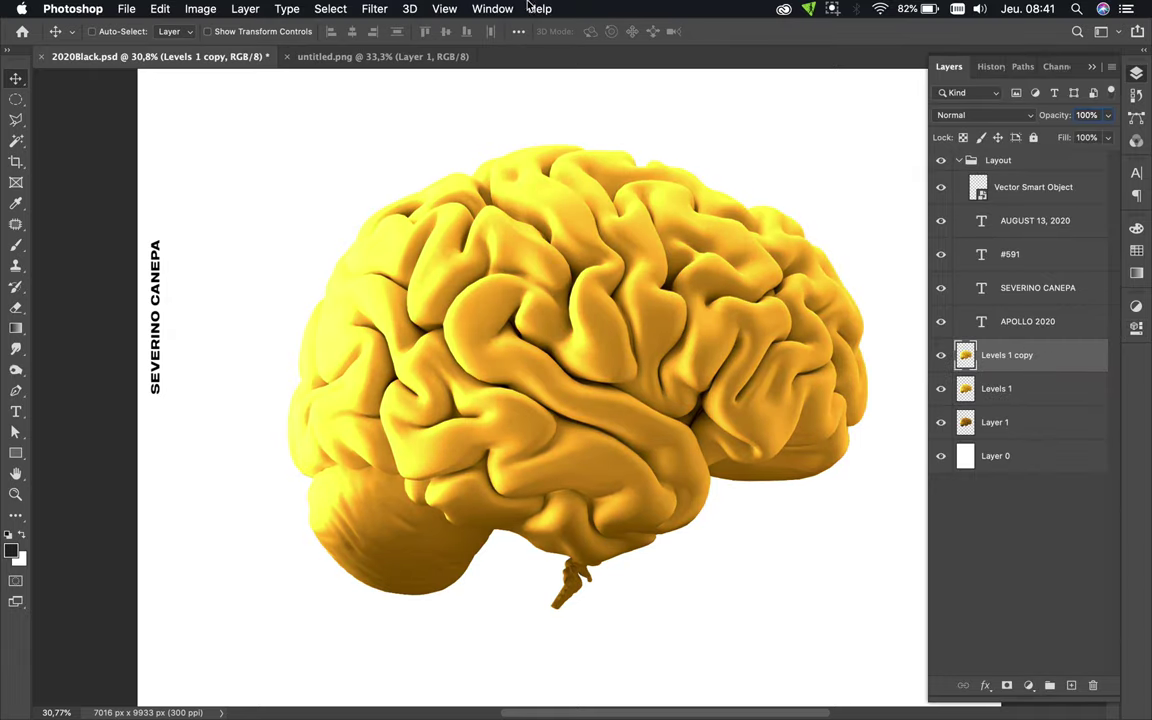
Set Levels 1 copy to Exclusion blending and compare it against the layers below
click(985, 115)
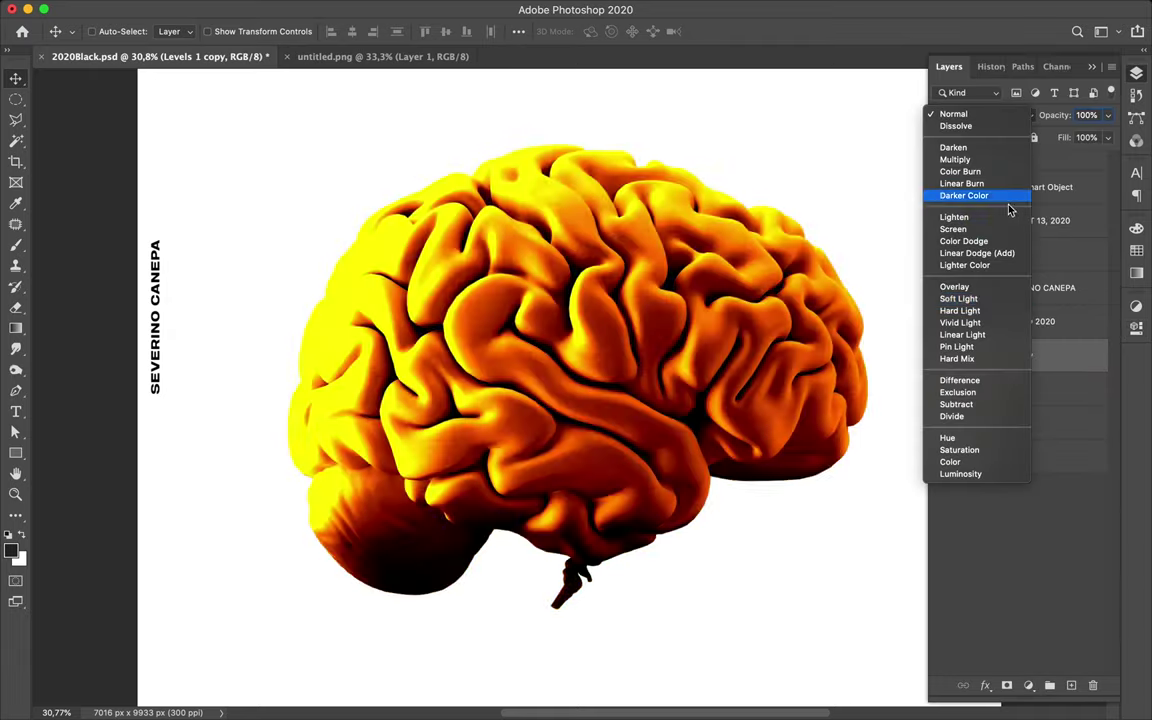
click(957, 392)
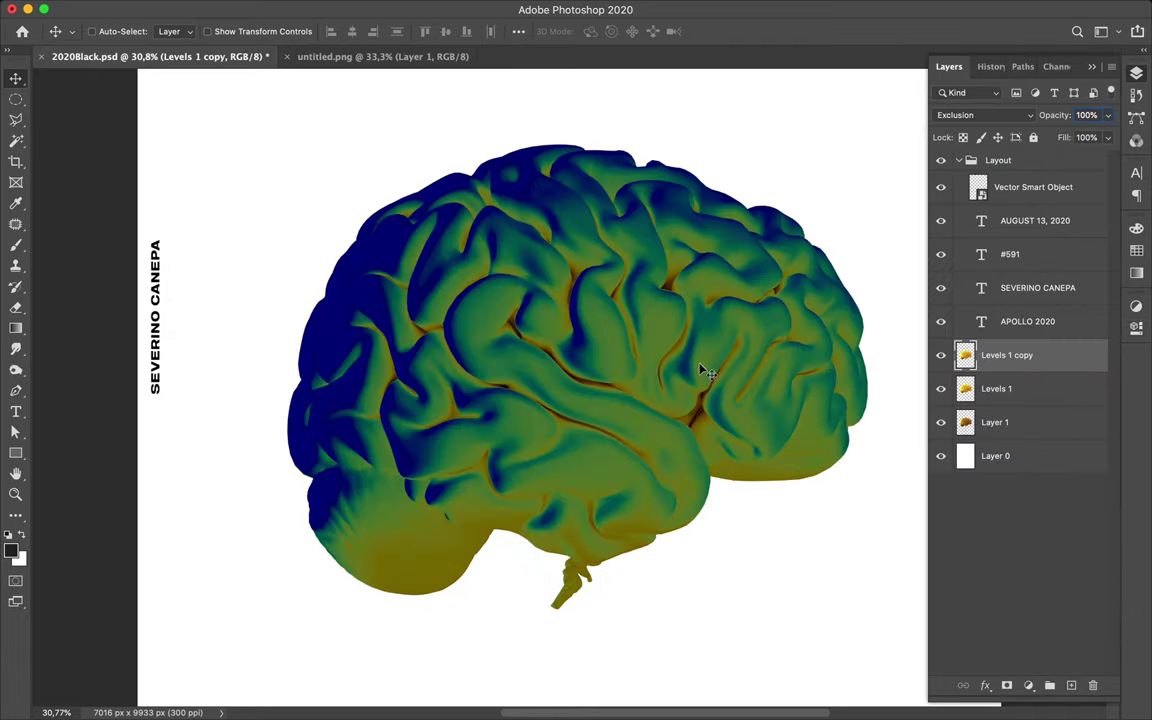
scroll(629, 326, down, 4)
scroll(703, 370, up, 4)
scroll(703, 370, up, 2)
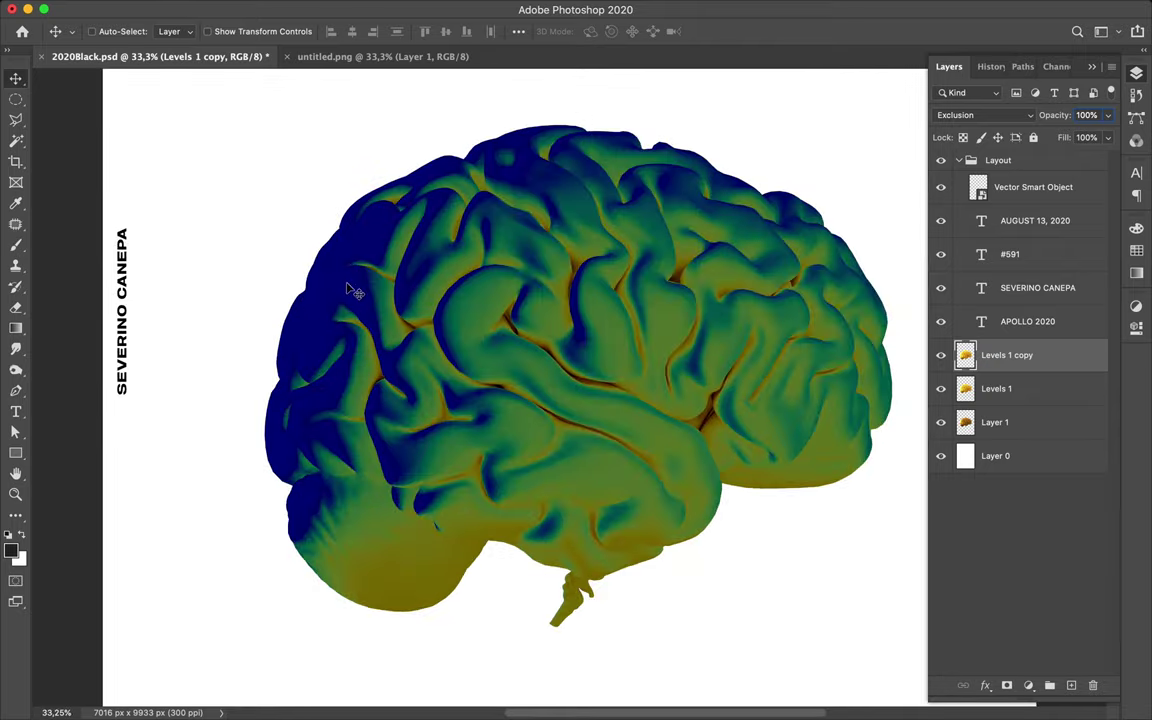
click(995, 422)
click(985, 115)
click(980, 392)
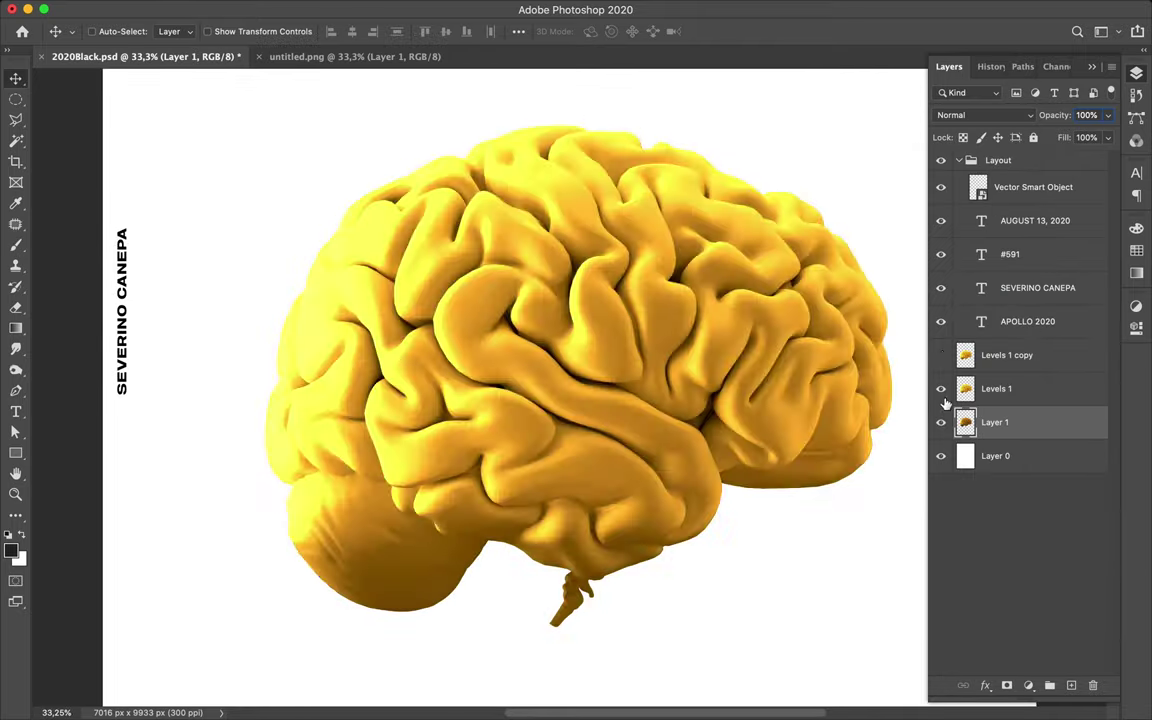
click(1023, 358)
Duplicate it as Levels 1 copy 2, Gaussian-blur it, and set Luminosity at about 50% fill
key(super+j)
click(374, 9)
click(612, 244)
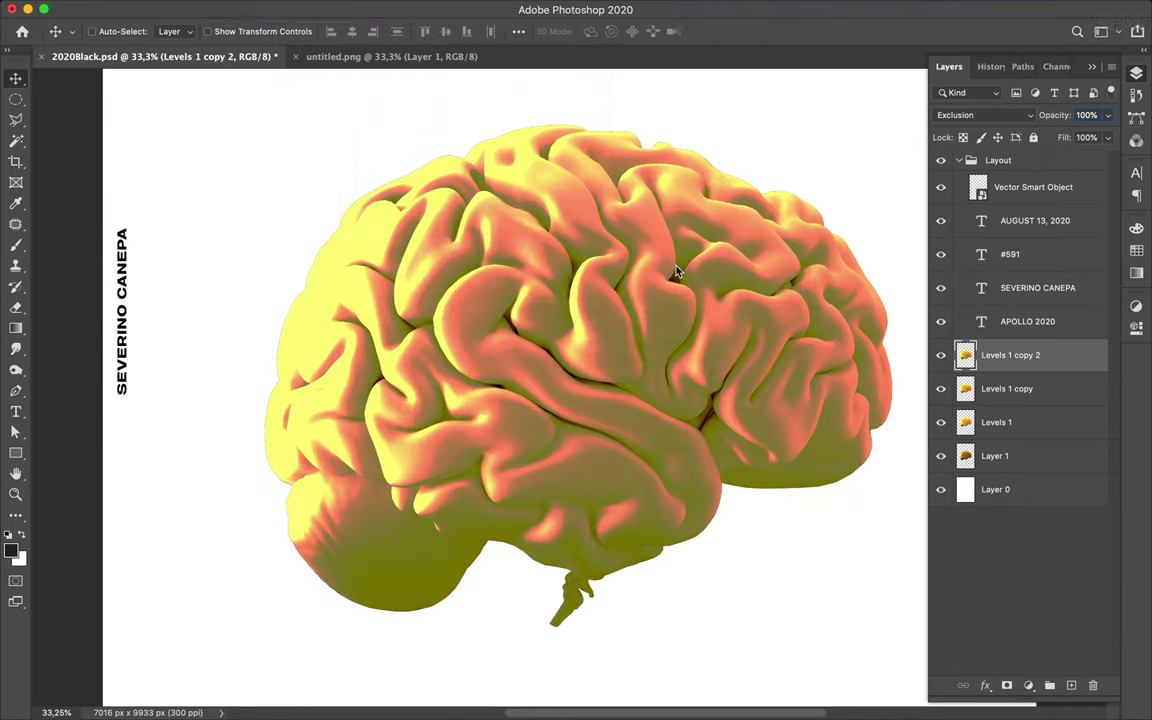
click(535, 260)
click(985, 115)
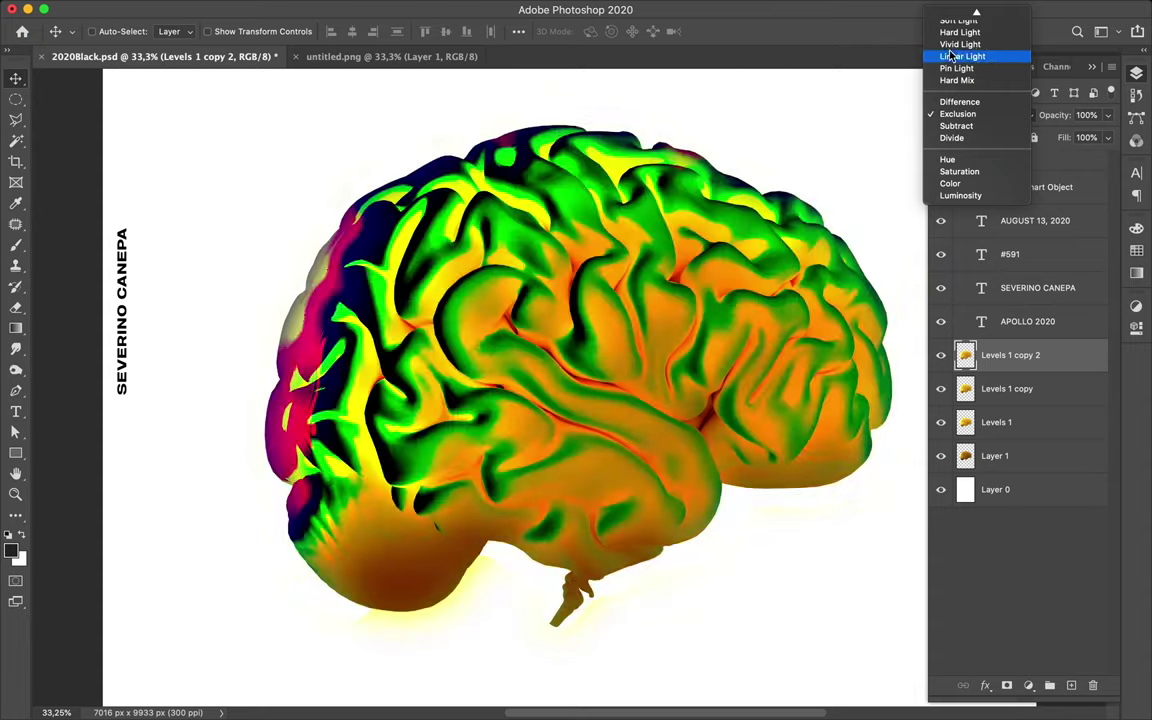
click(960, 195)
click(1107, 137)
drag(1110, 159, 1075, 159)
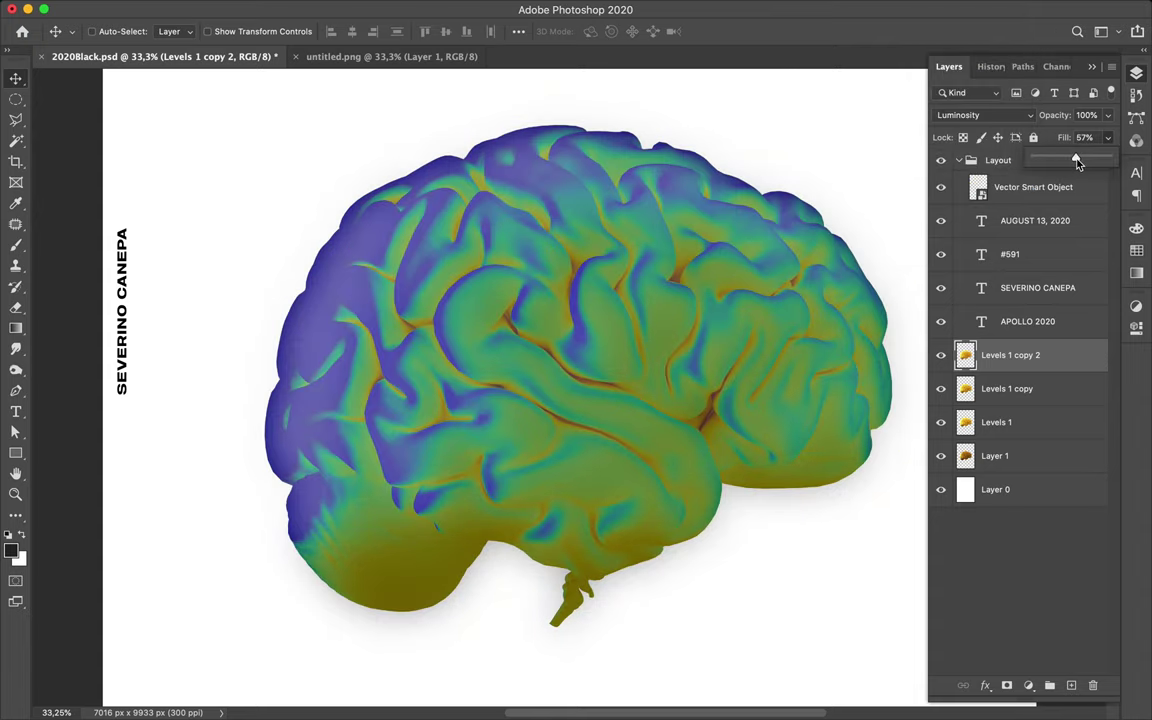
Copy Levels 1 to the top of the layer stack as Levels 1 copy 3
scroll(702, 226, down, 1)
click(1012, 420)
drag(1012, 420, 995, 345)
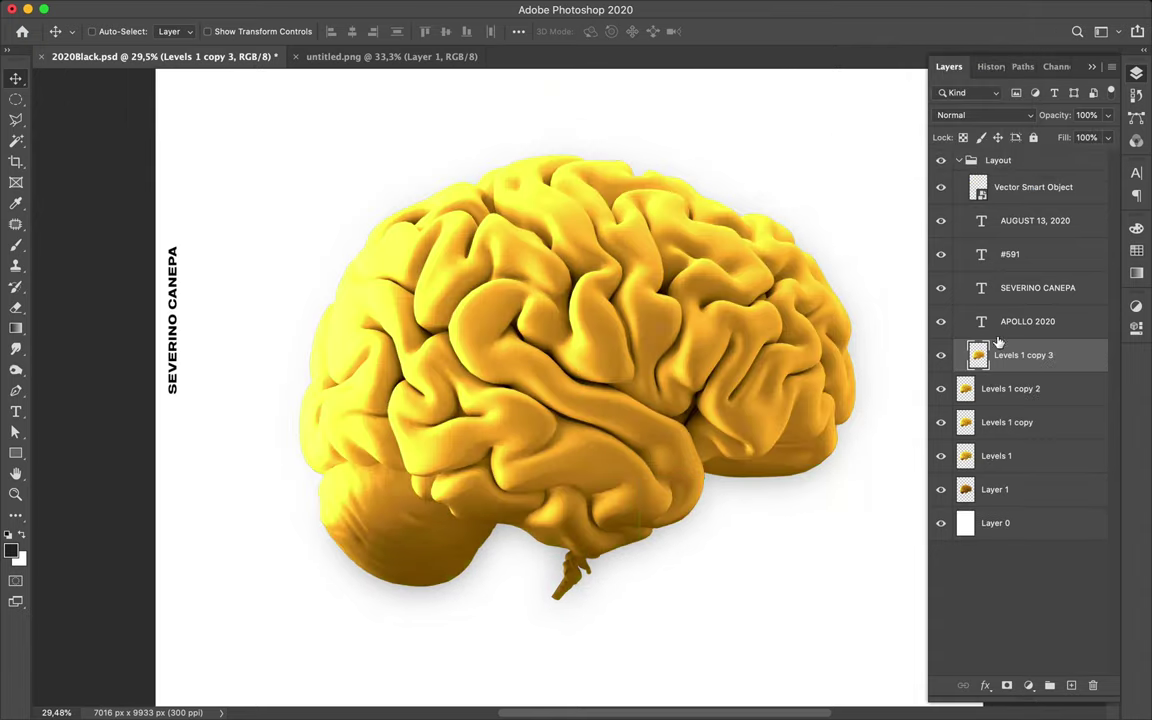
Apply a High Pass filter with an adjusted radius to Levels 1 copy 3
click(374, 9)
mouse_move(437, 231)
mouse_move(430, 201)
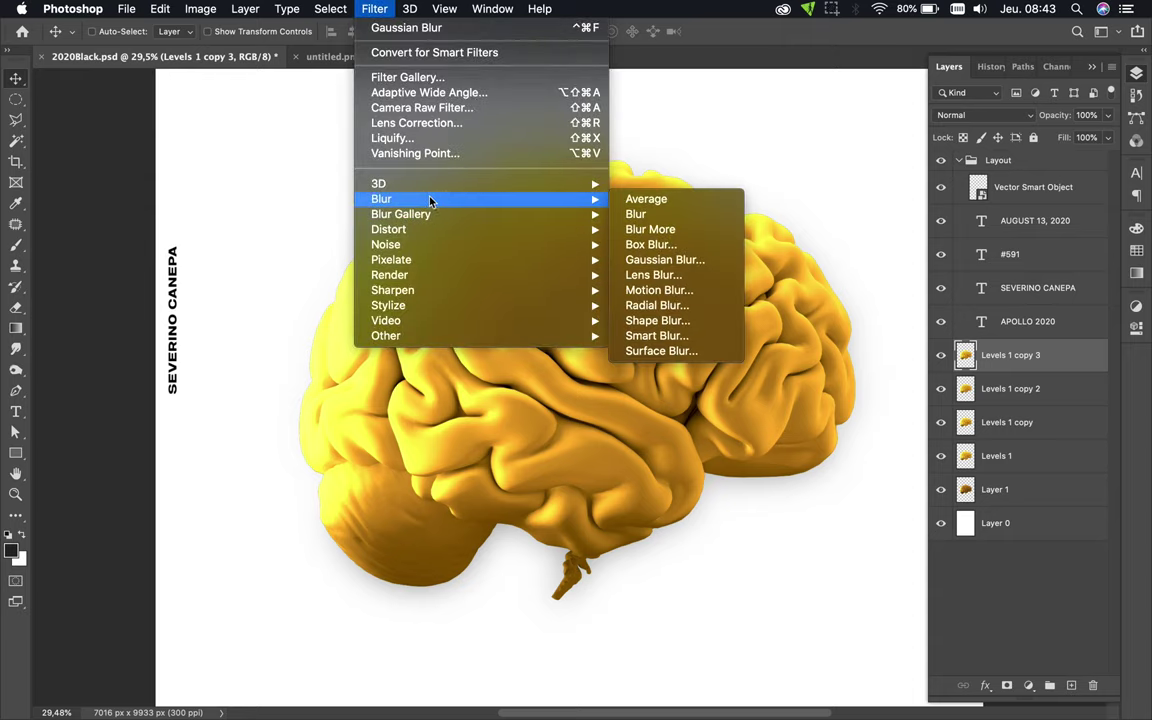
mouse_move(580, 335)
click(648, 352)
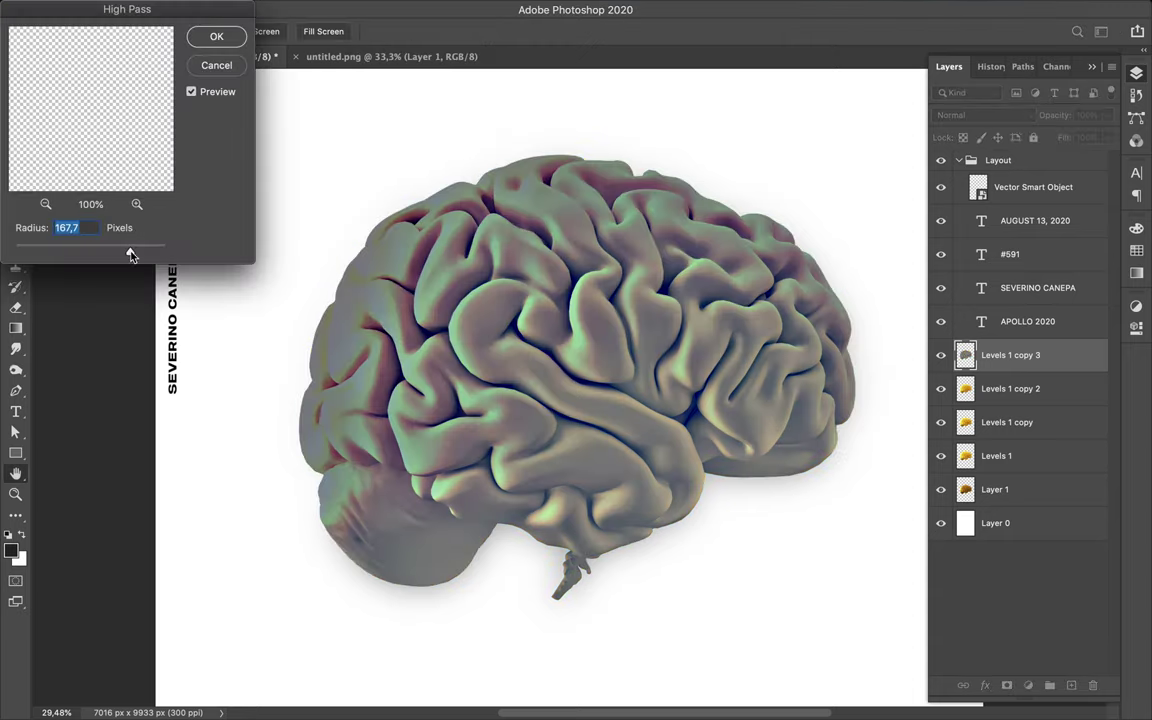
drag(152, 254, 105, 258)
click(212, 38)
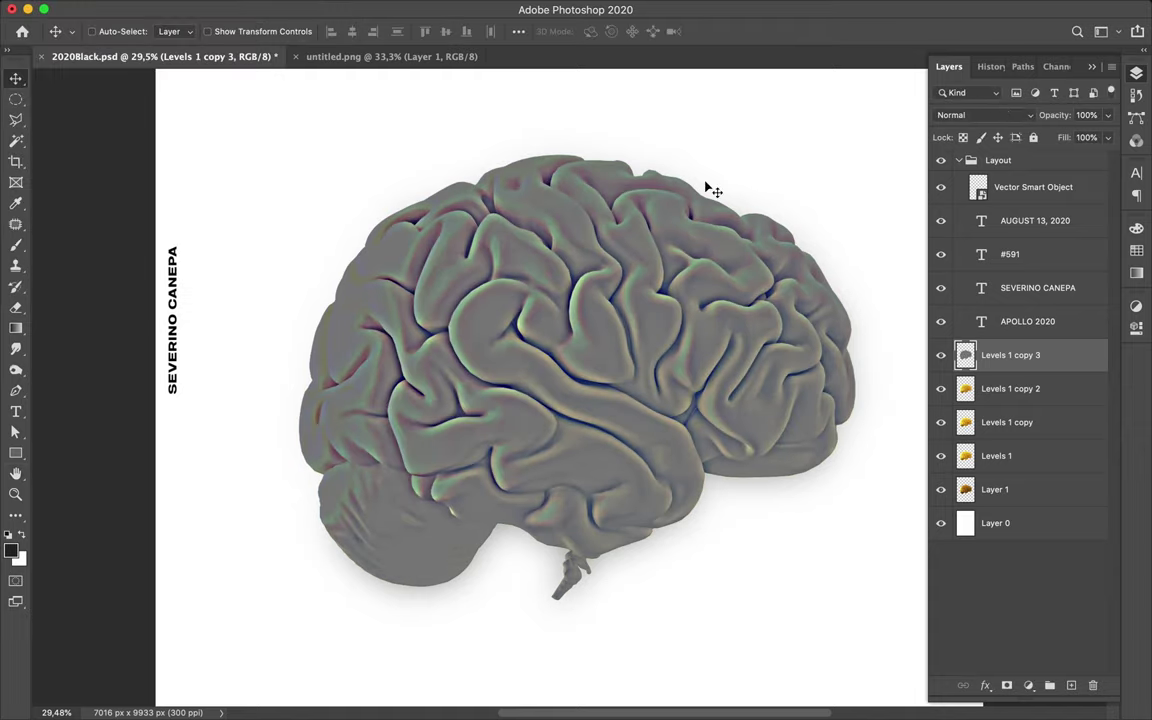
Set the High Pass layer to Hue blending and delete Levels 1 copy 2
click(975, 115)
click(985, 437)
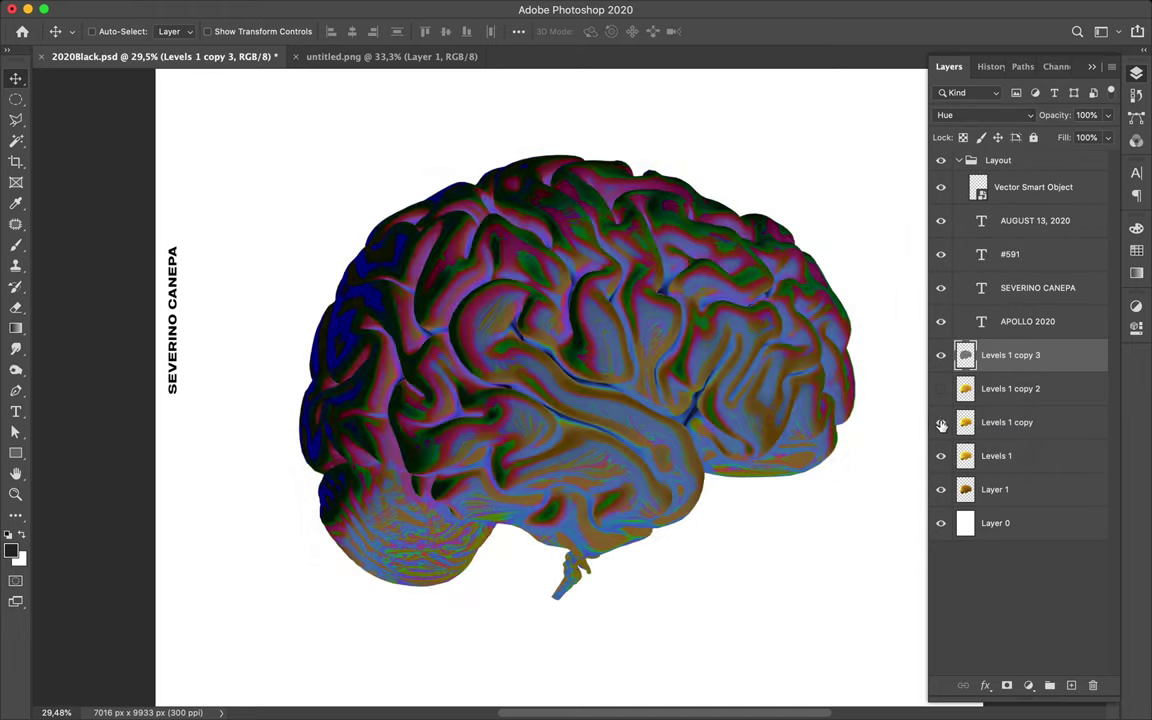
click(1010, 389)
key(Delete)
key(Delete)
Sample a violet-blue from the brain with the Eyedropper, then fit the poster on screen
key(i)
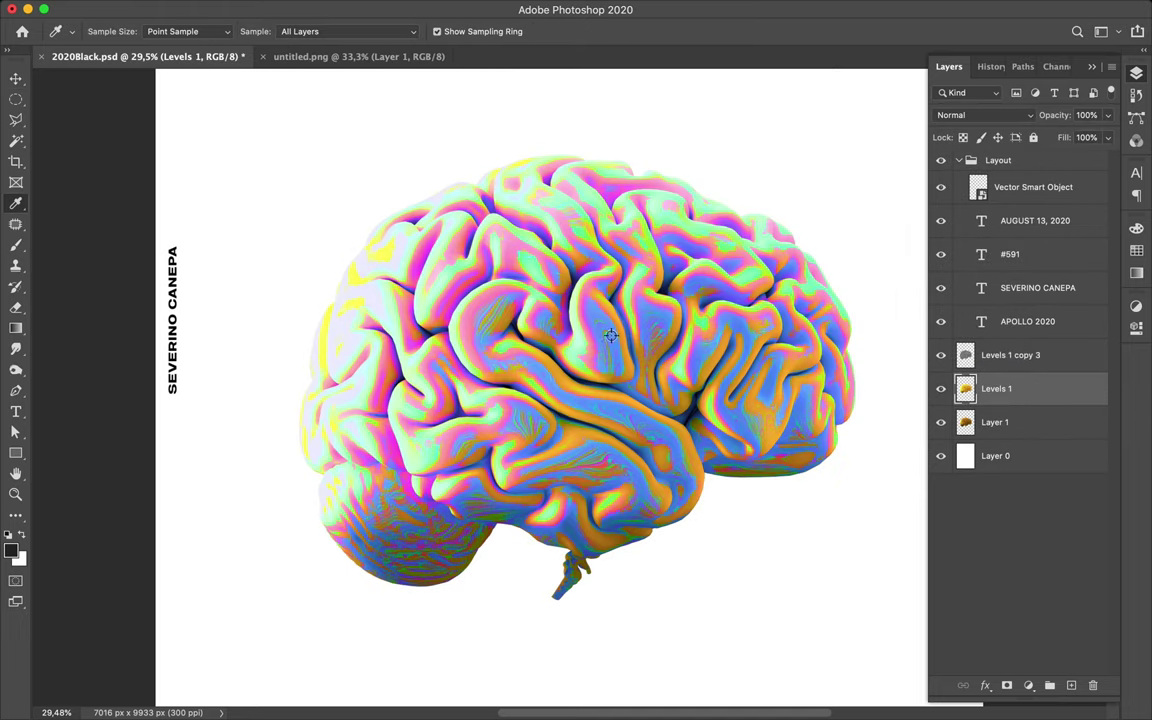
scroll(600, 308, up, 2)
scroll(600, 308, up, 8)
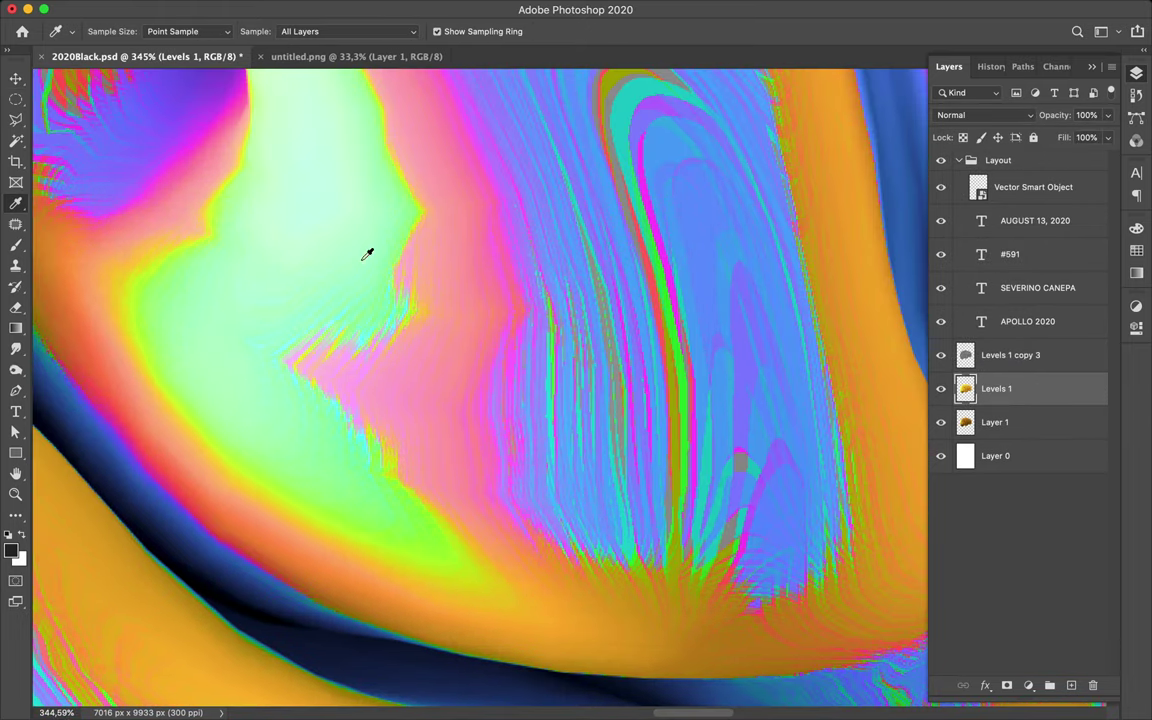
click(297, 270)
drag(275, 319, 752, 343)
scroll(200, 440, down, 6)
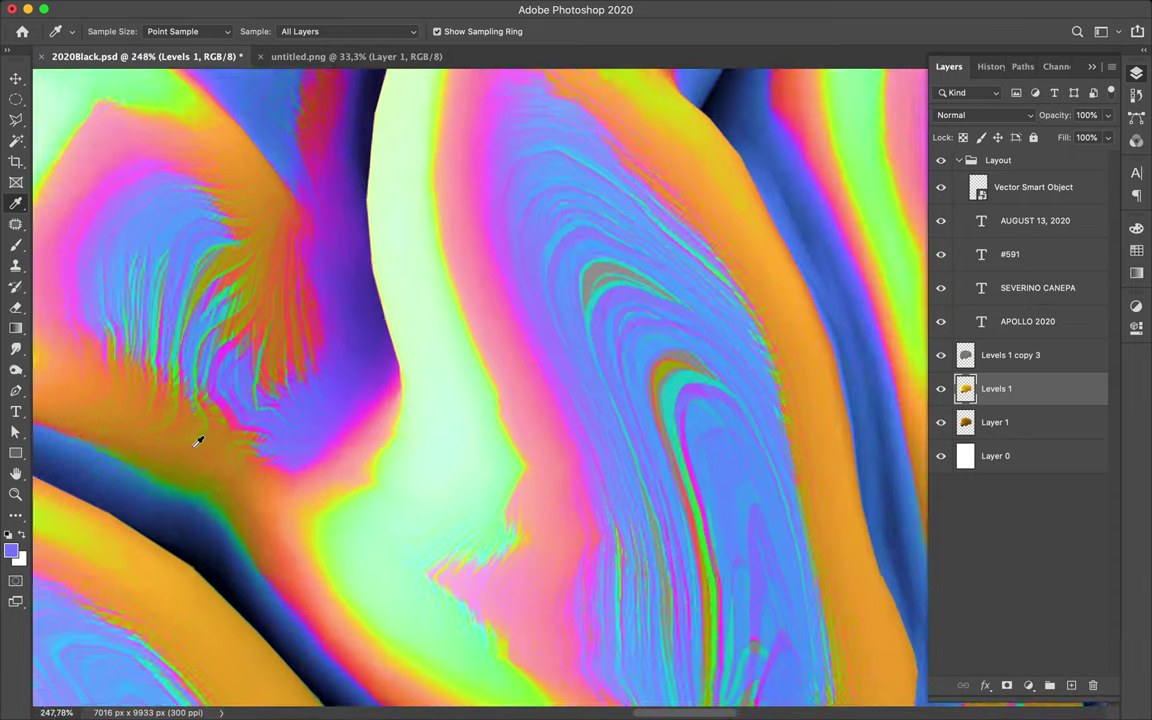
scroll(386, 342, down, 1)
key(super+0)
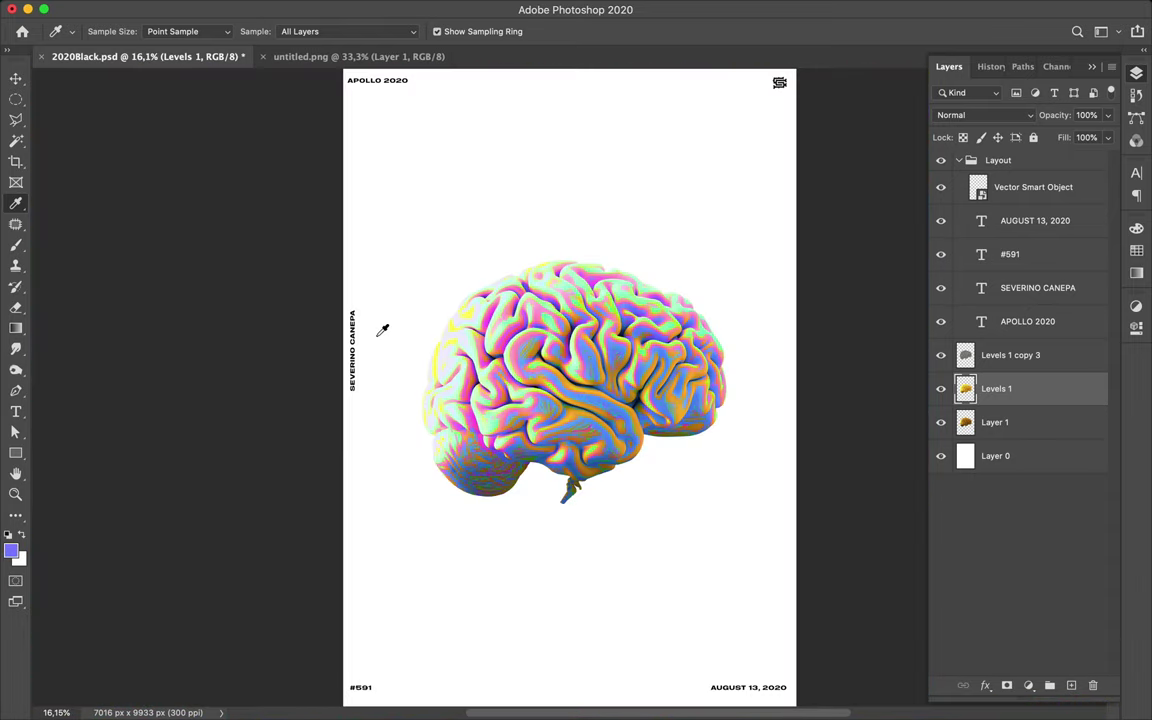
Add a new layer above Layer 0 and draw a rectangle covering the whole poster
key(v)
scroll(745, 333, down, 1)
click(995, 455)
click(1071, 685)
key(u)
drag(381, 120, 763, 652)
Try several Swatches colours as the background rectangle's solid fill
key(v)
click(1136, 250)
click(960, 248)
click(975, 248)
click(989, 248)
click(1004, 248)
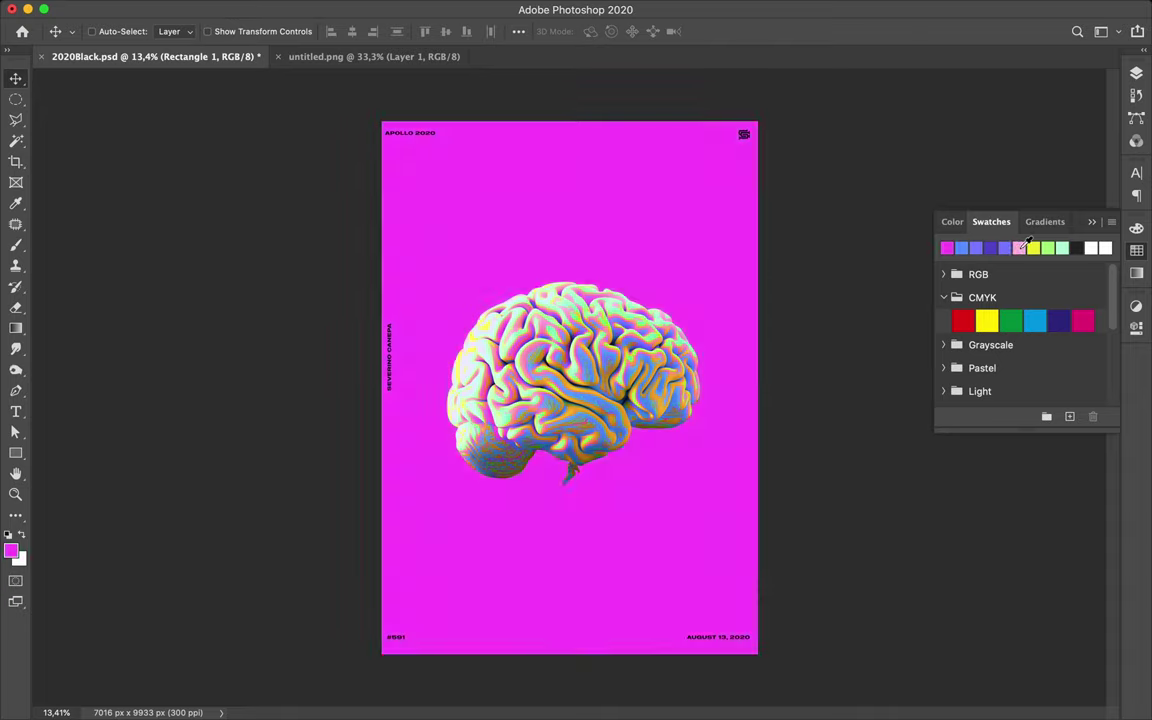
click(1018, 248)
click(1032, 248)
click(1047, 248)
click(1062, 248)
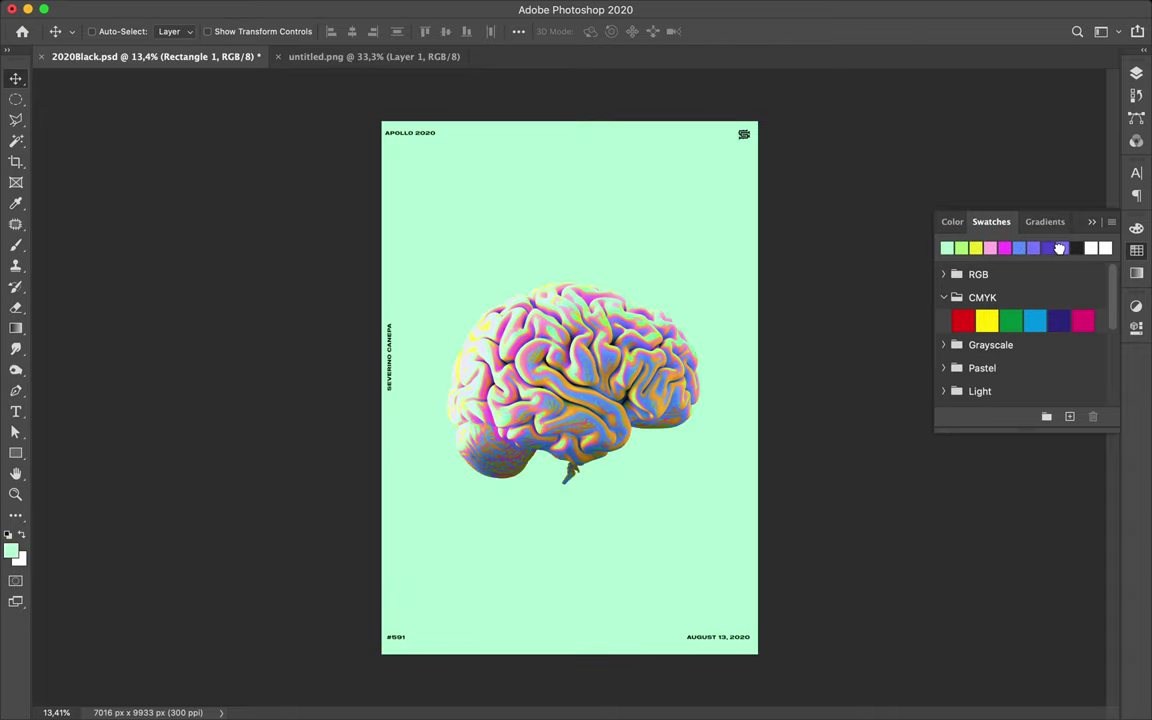
click(1032, 248)
click(1047, 248)
click(1062, 248)
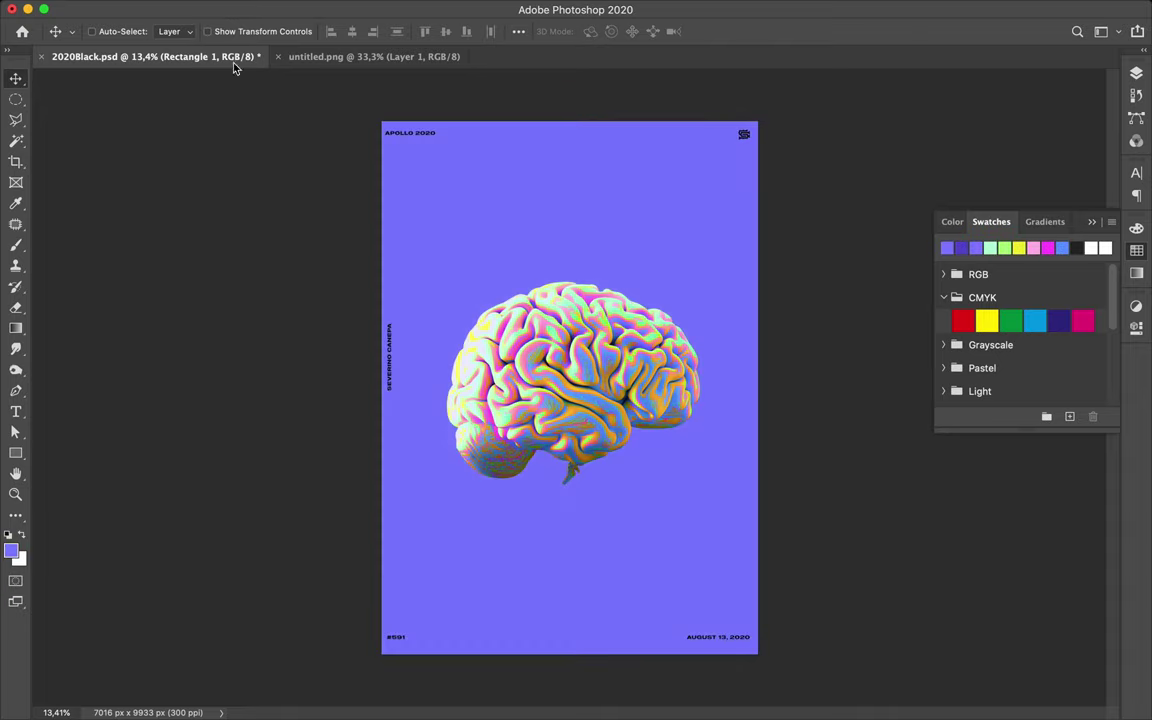
Change the rectangle's fill to a gradient with a periwinkle first stop
key(a)
click(238, 31)
click(201, 63)
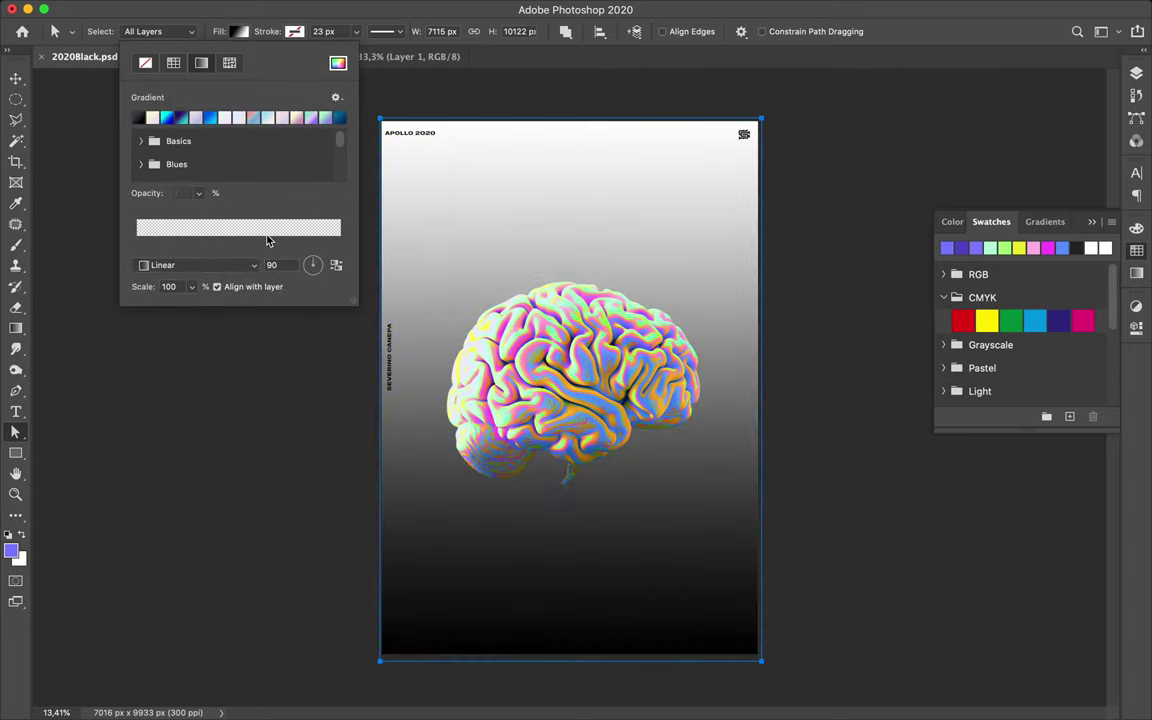
double_click(137, 246)
click(946, 248)
click(909, 402)
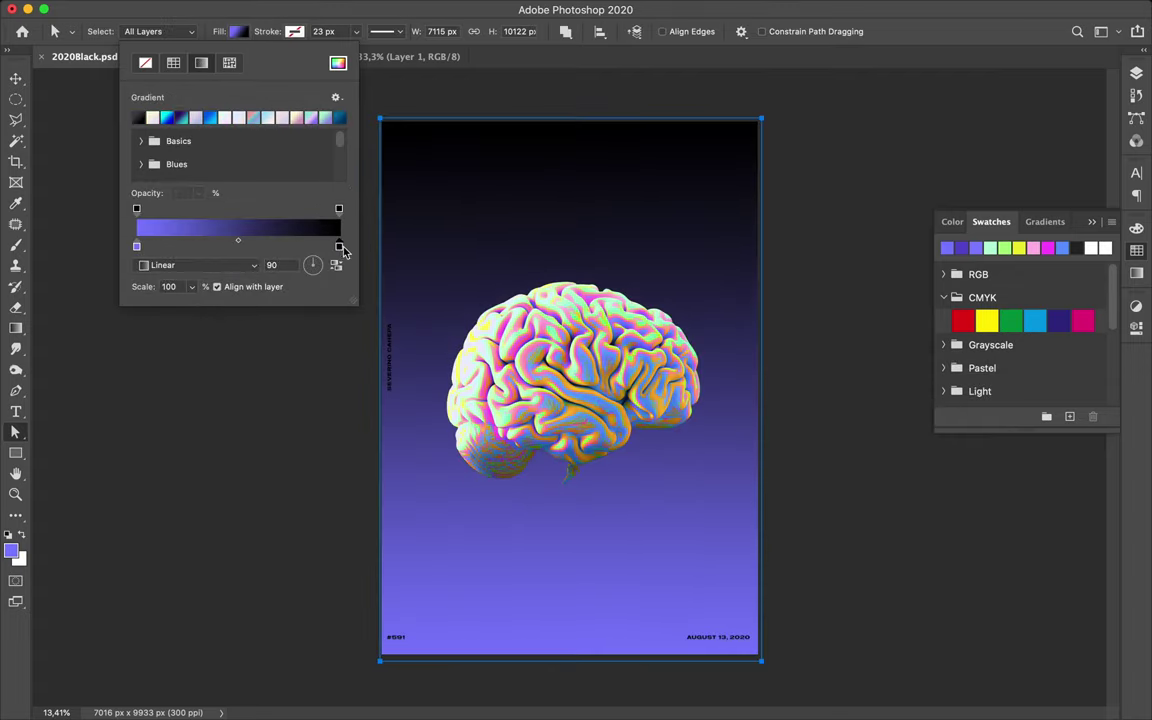
Set the gradient's second stop to mint after trying several swatch colours
double_click(339, 246)
click(946, 248)
click(989, 249)
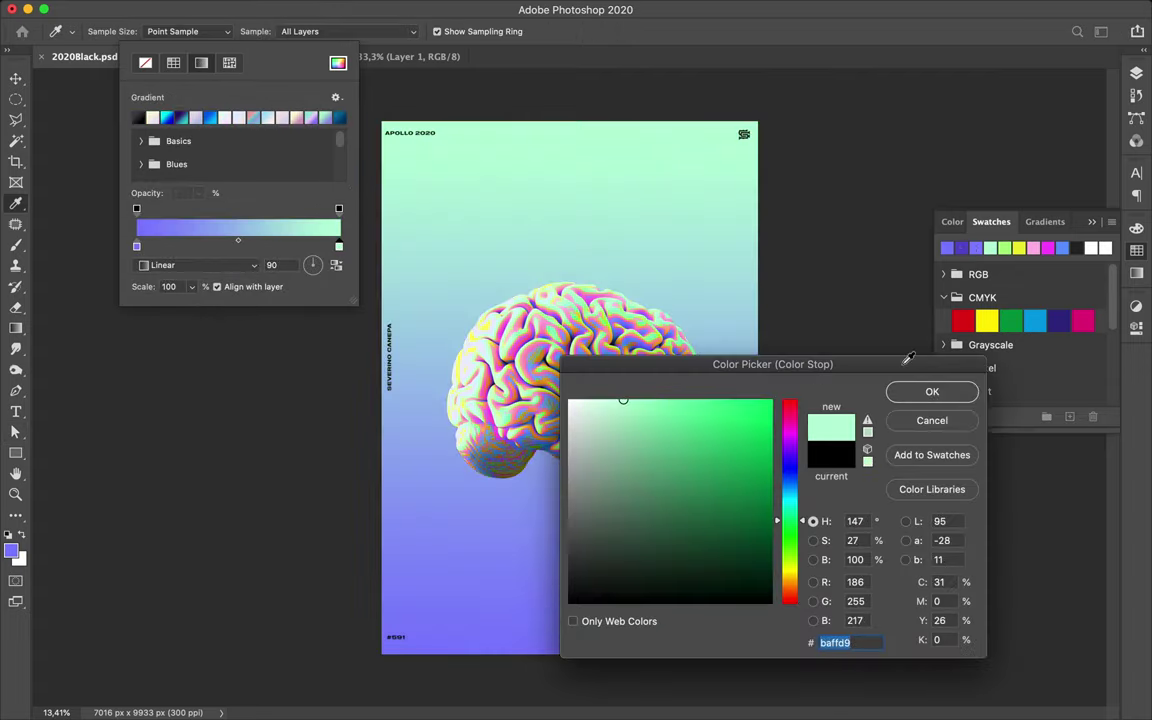
drag(820, 364, 985, 336)
click(1018, 248)
click(1033, 248)
click(1047, 248)
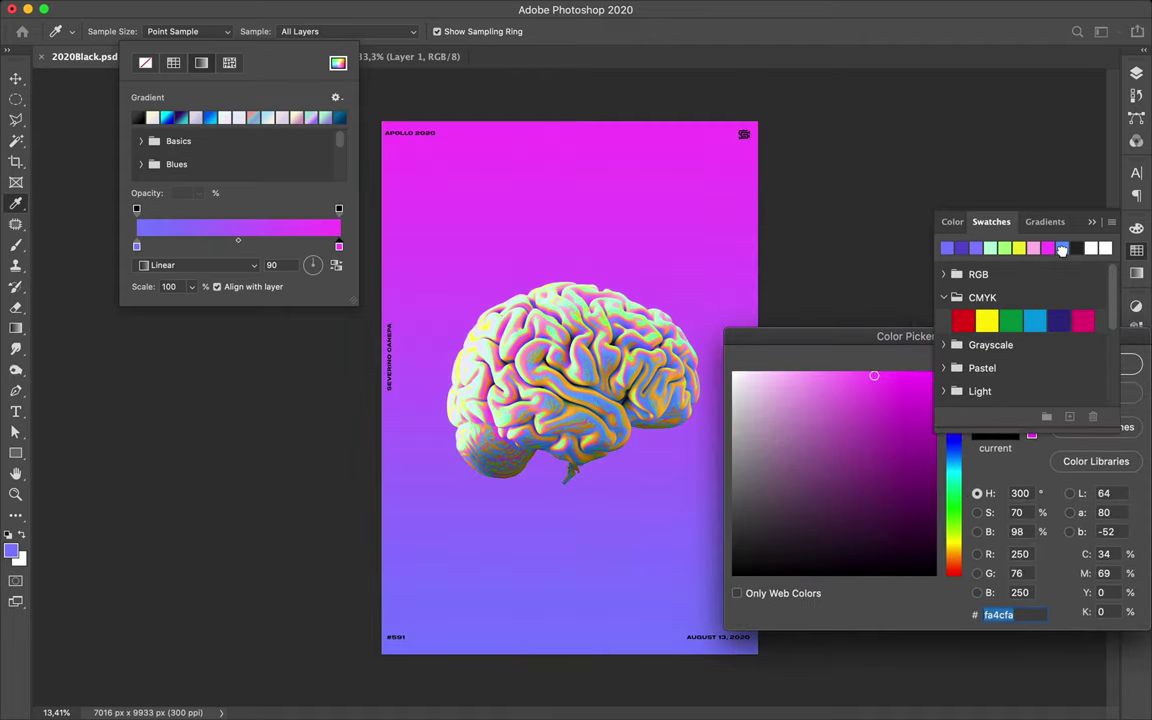
click(1005, 248)
click(1010, 248)
click(998, 248)
Commit the gradient, then stamp the brain into a new layer named Brain Shadow
key(Return)
key(Return)
key(v)
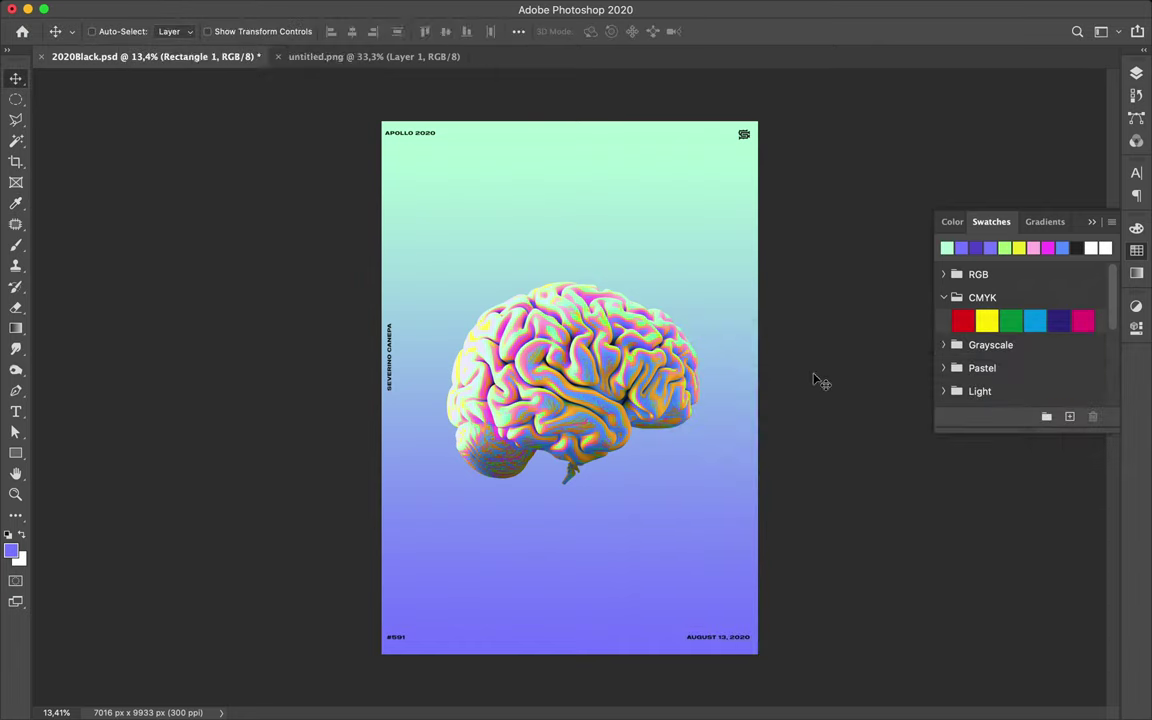
key(F7)
key(ctrl+e)
double_click(1013, 354)
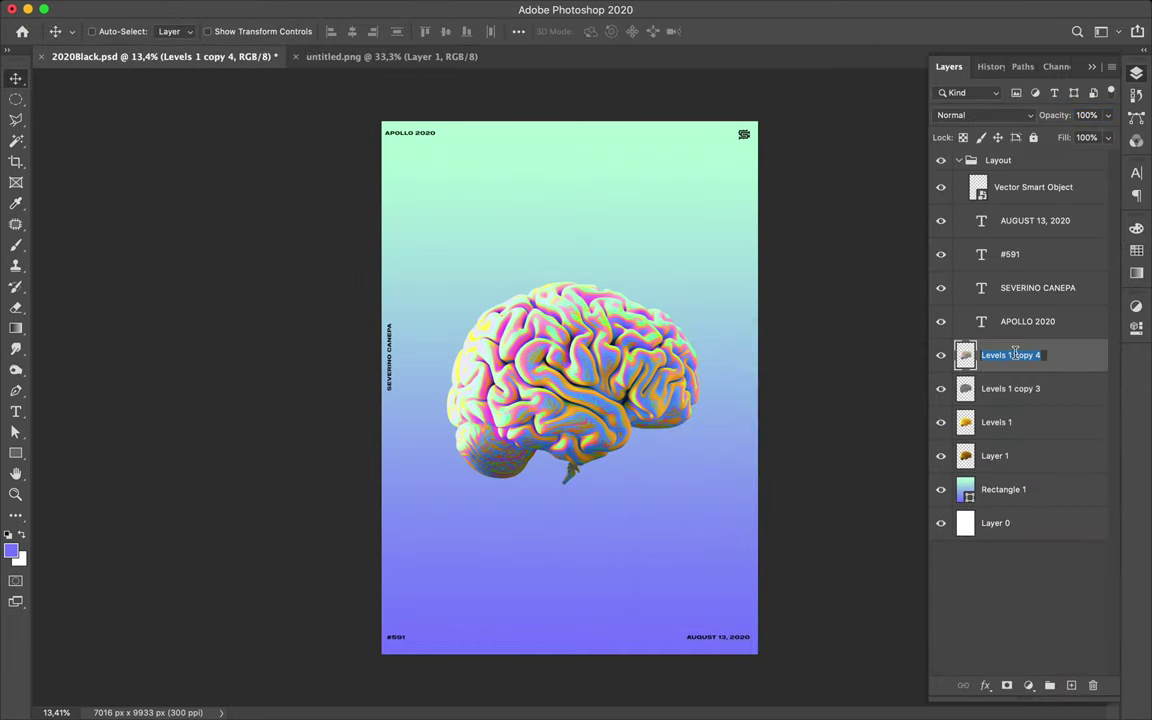
text(Brain Shadow)
key(Return)
Move Brain Shadow below Layer 1 and flip it downward as a reflection
drag(1015, 354, 1063, 472)
key(ctrl+t)
drag(572, 281, 583, 546)
key(Return)
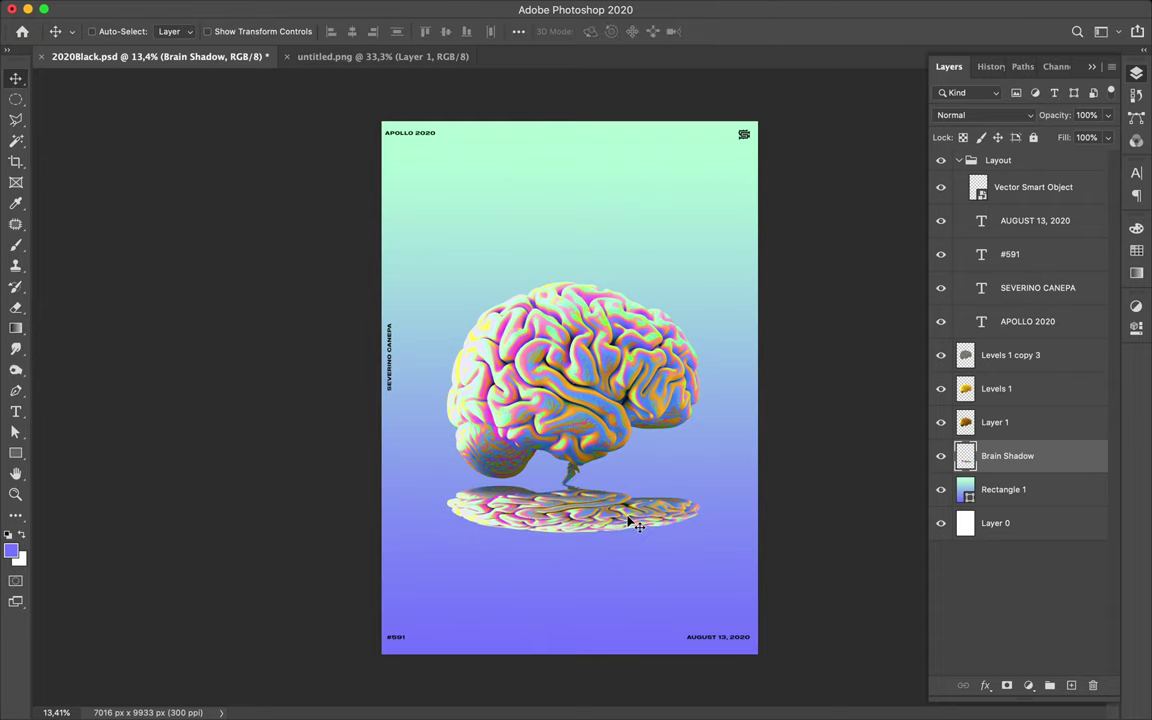
Gaussian-blur the shadow and set it to Multiply blending
click(377, 8)
mouse_move(385, 199)
click(640, 260)
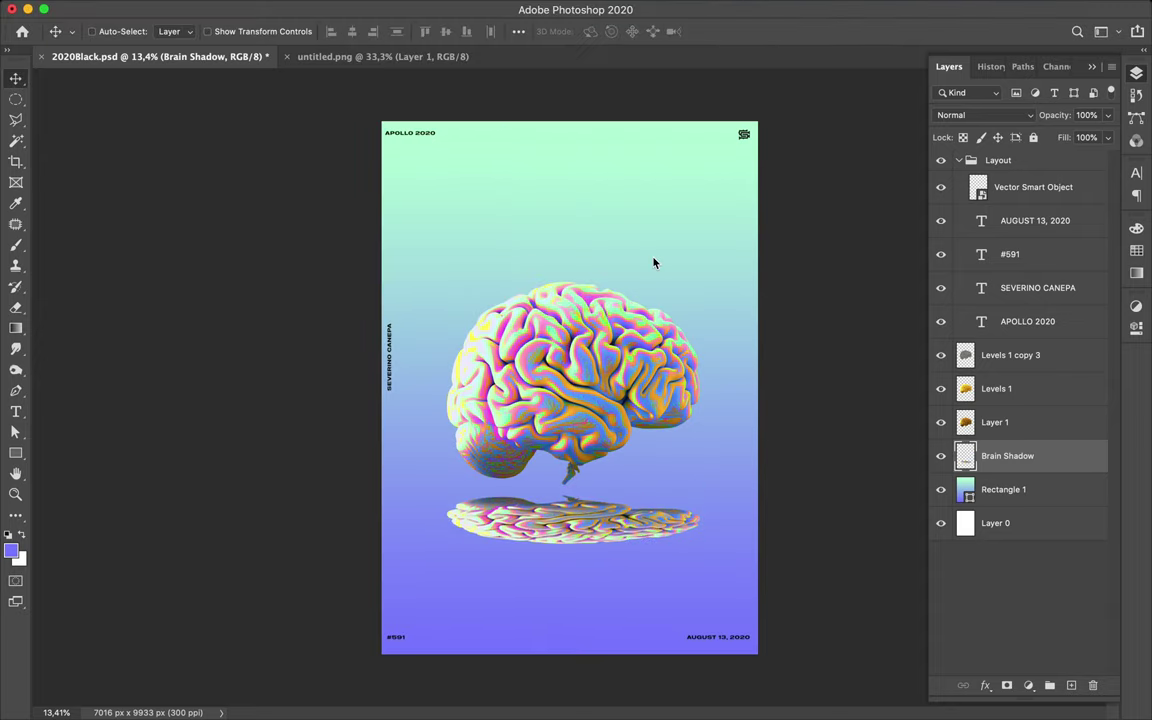
key(Return)
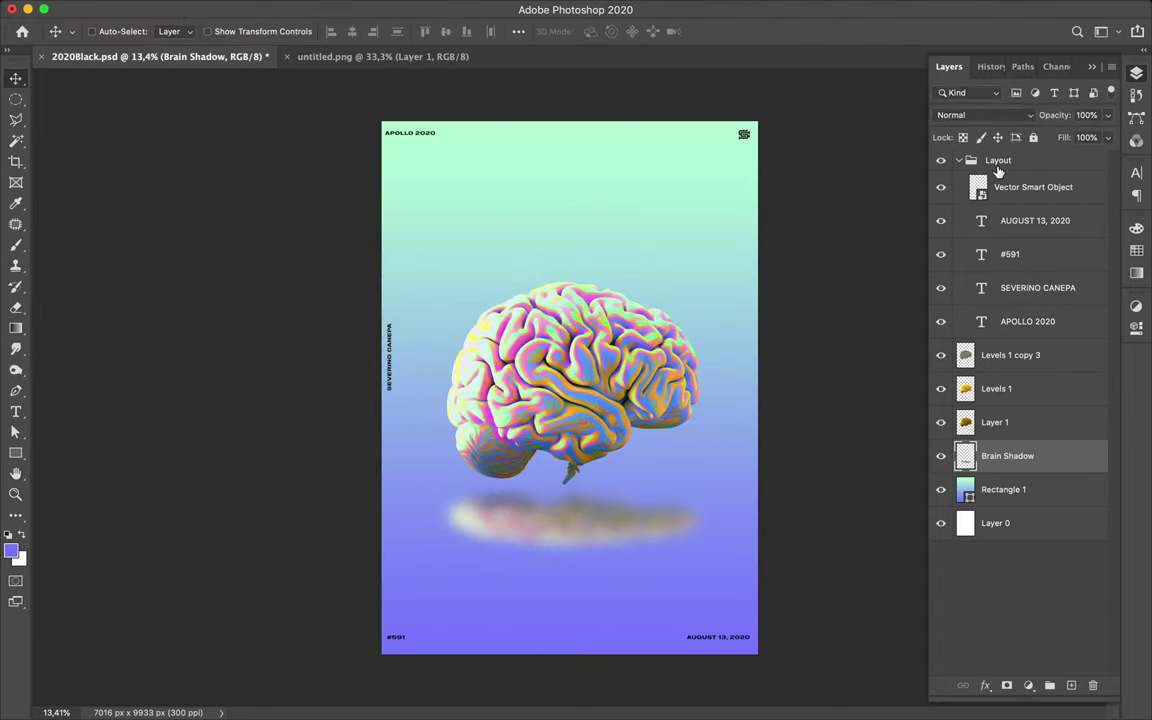
click(1000, 115)
click(1016, 160)
Squash the shadow vertically and narrow it beneath the brain
mouse_move(560, 515)
mouse_down()
mouse_move(534, 471)
mouse_move(560, 515)
mouse_up()
key(ctrl+t)
drag(570, 566, 570, 545)
drag(448, 522, 427, 520)
key(Return)
Move the brain and its shadow lower together on the poster
ctrl+click(576, 535)
shift+click(1007, 455)
drag(558, 398, 558, 453)
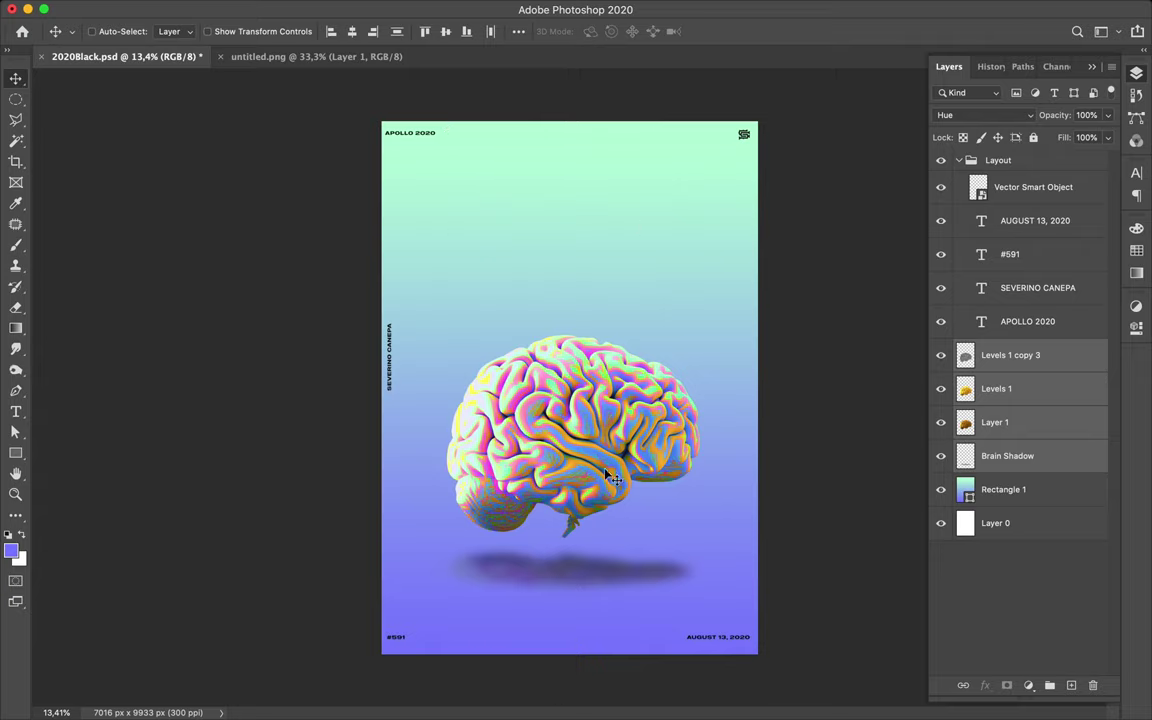
drag(617, 430, 609, 461)
click(395, 637)
shift+click(718, 637)
shift+click(388, 355)
shift+click(410, 132)
click(1136, 173)
click(1095, 266)
click(1018, 248)
click(976, 248)
click(1046, 366)
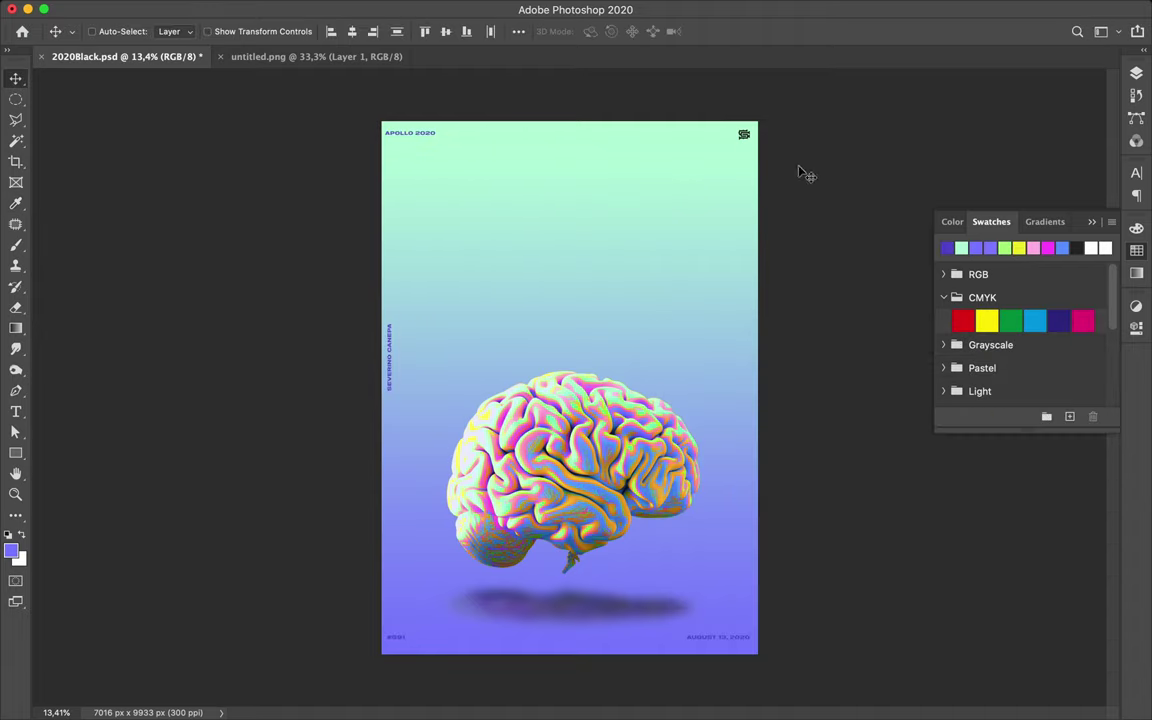
key(F7)
click(1018, 190)
key(shift+ctrl+alt+n)
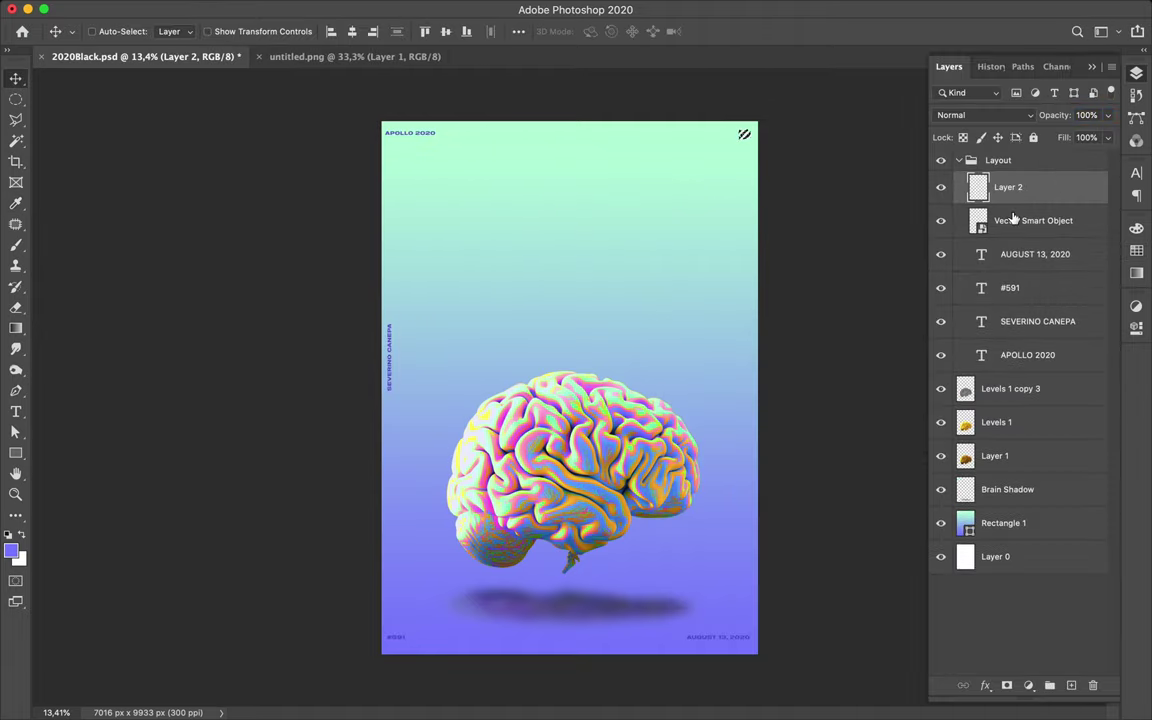
shift+click(1028, 218)
key(ctrl+e)
click(1028, 220)
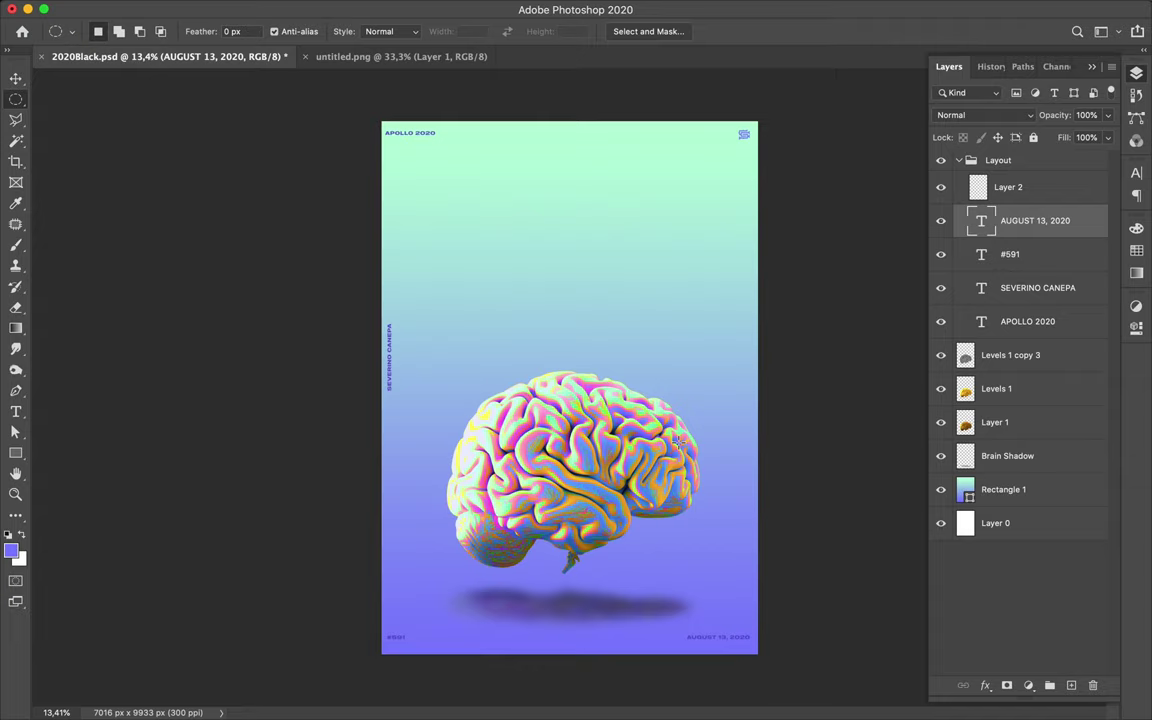
Show rulers and add vertical guides near 1811 and 5402 px, horizontal near 1917 and 6666 px
key(super+r)
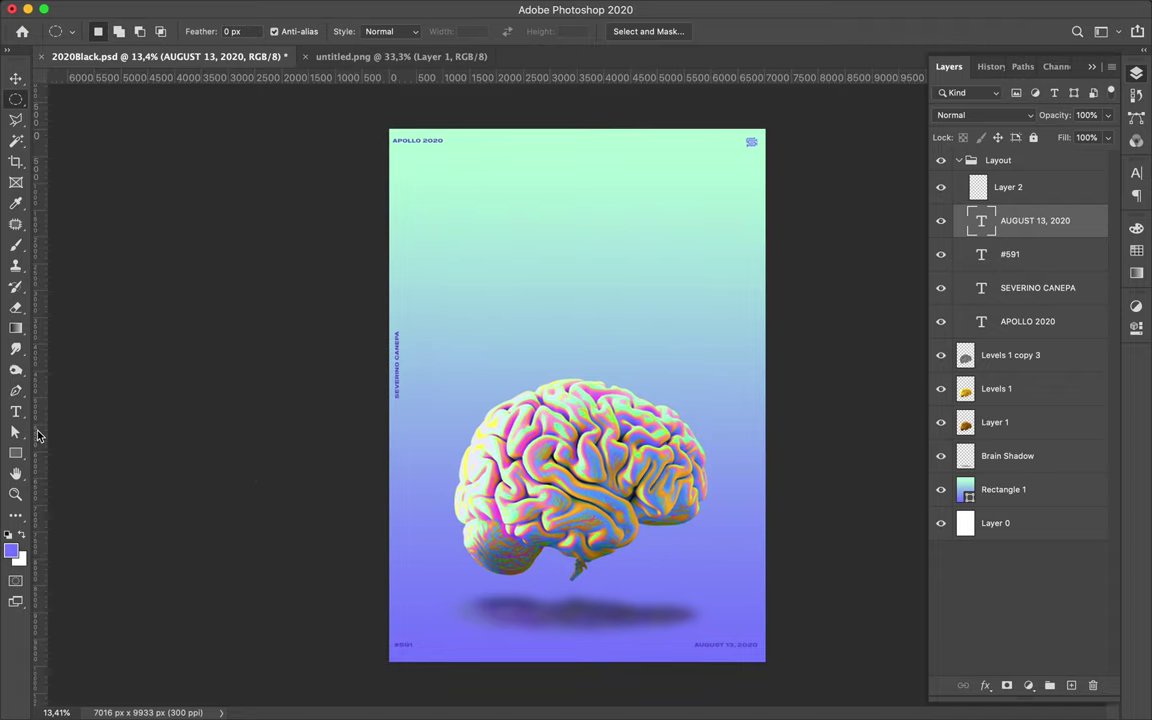
drag(38, 435, 487, 410)
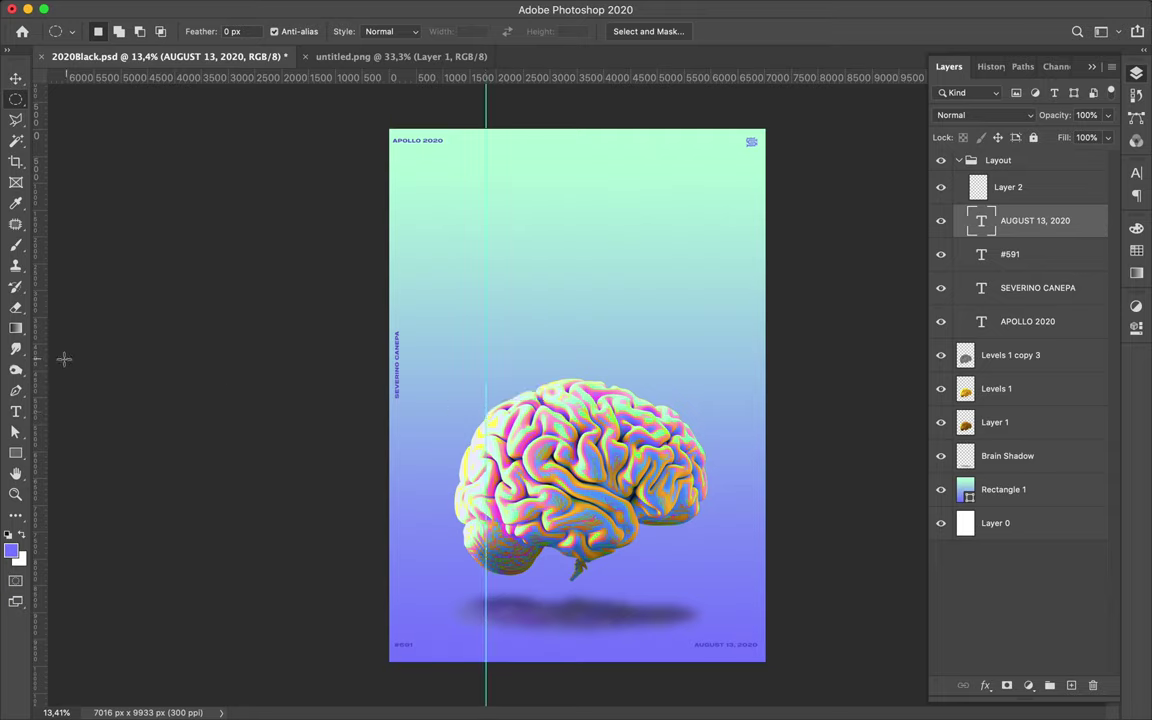
drag(40, 361, 678, 378)
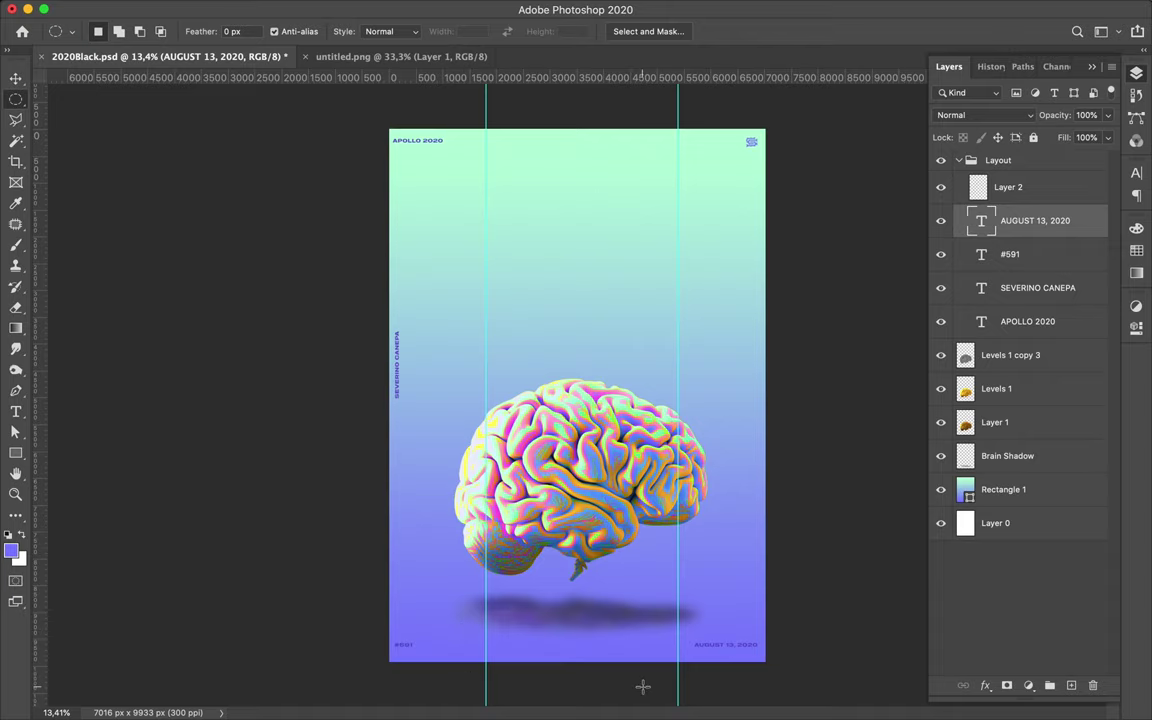
drag(546, 82, 547, 255)
drag(557, 79, 555, 491)
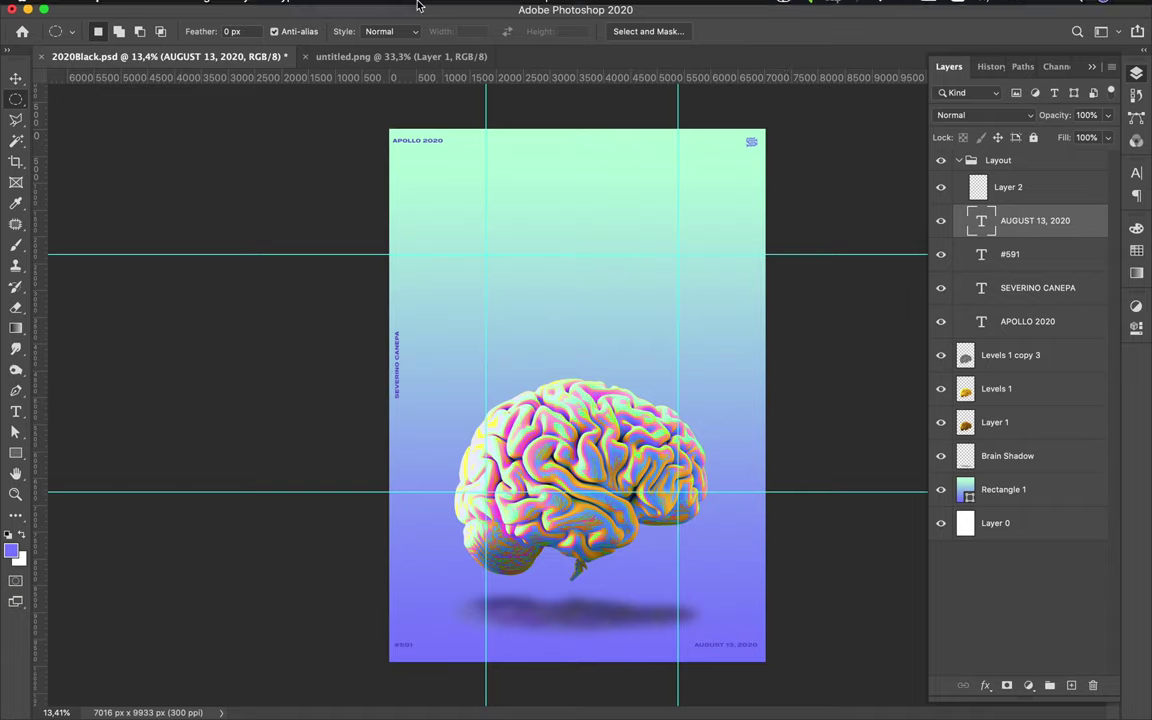
Clear all guides from the canvas and switch to the Move tool
click(375, 9)
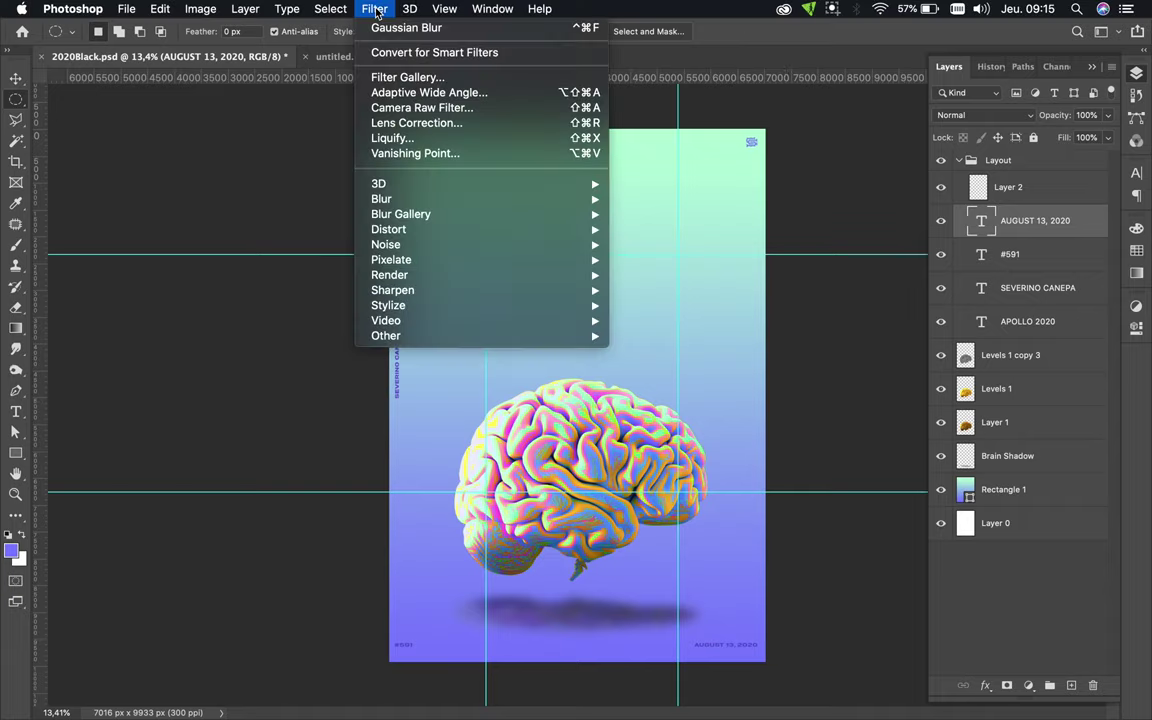
mouse_move(437, 13)
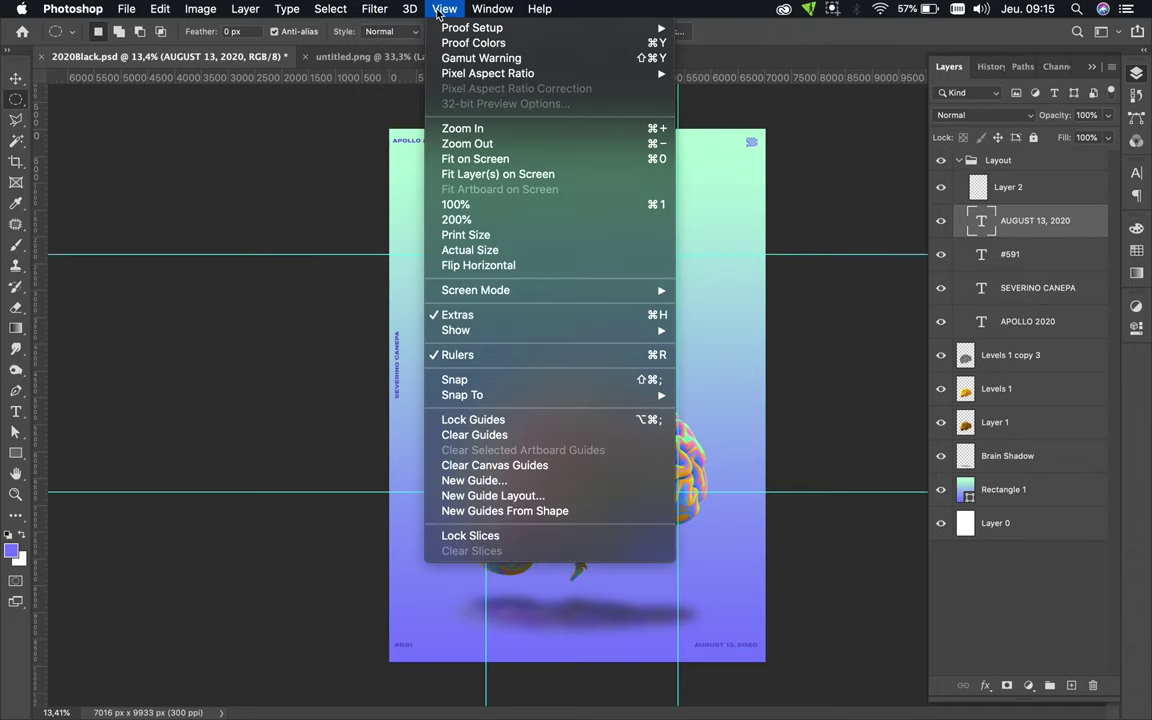
click(483, 436)
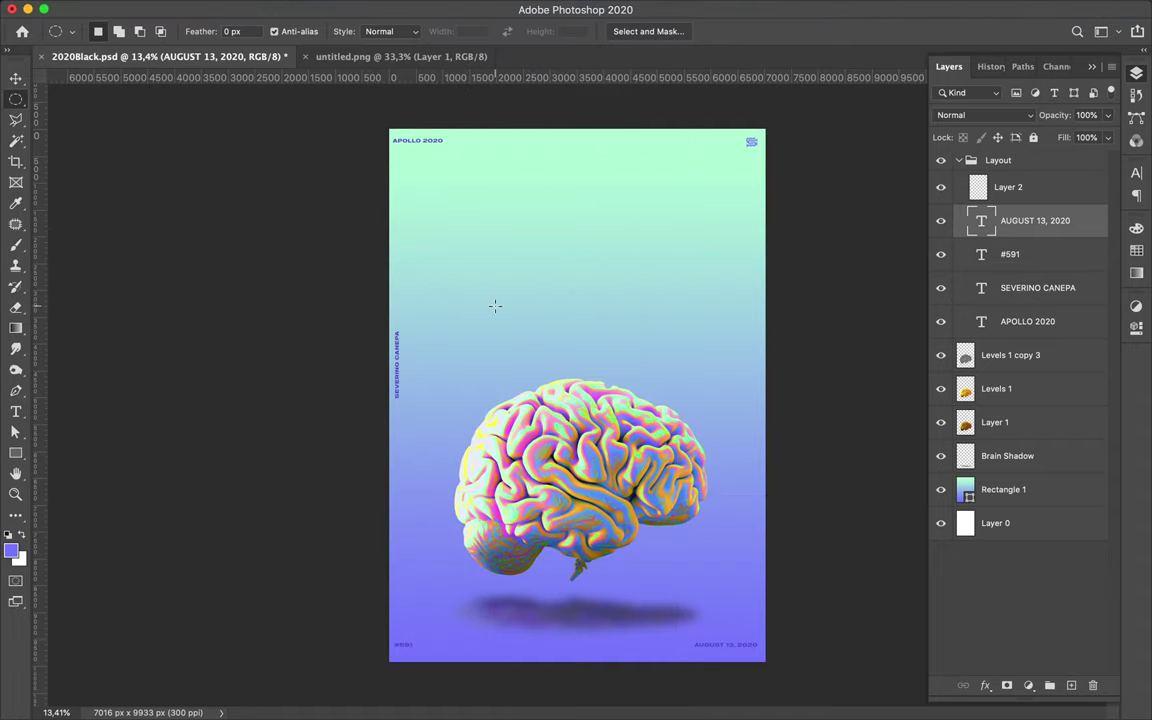
click(15, 78)
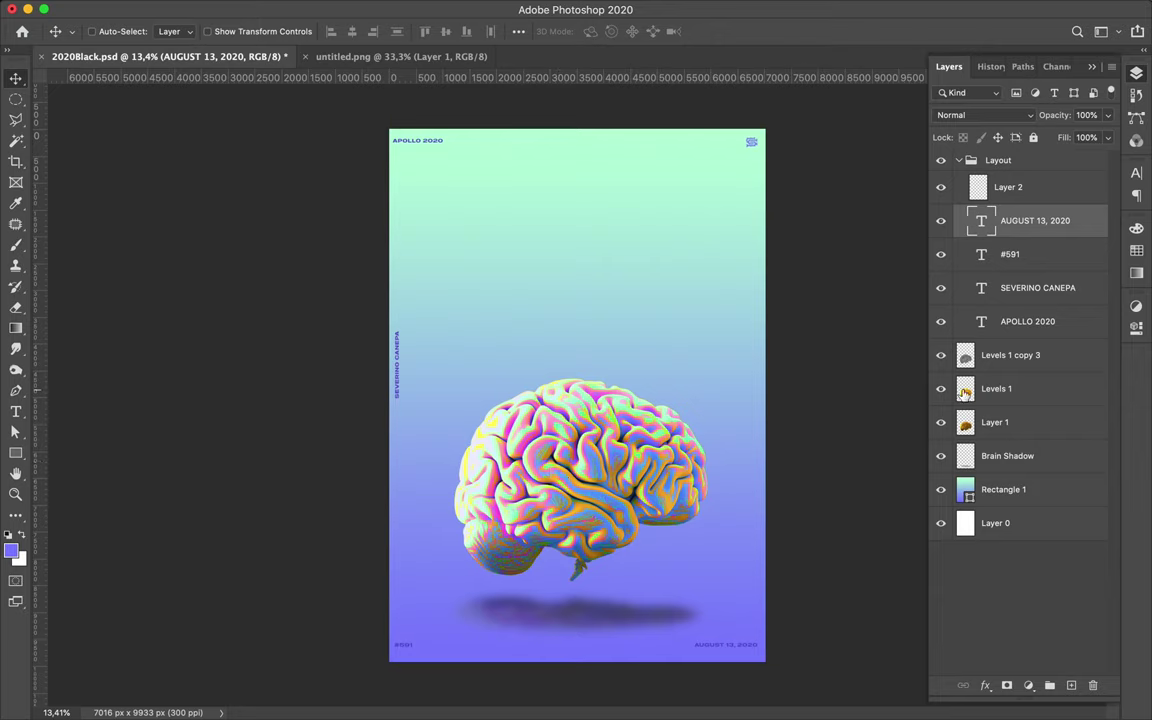
click(1057, 370)
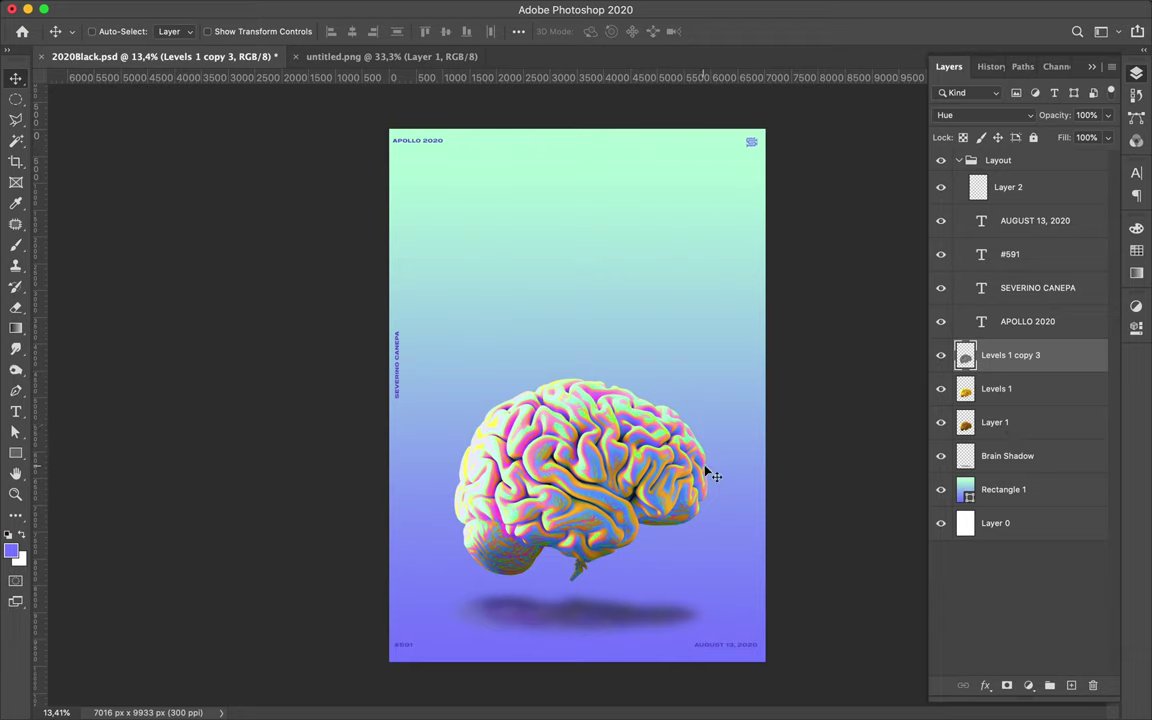
click(1010, 398)
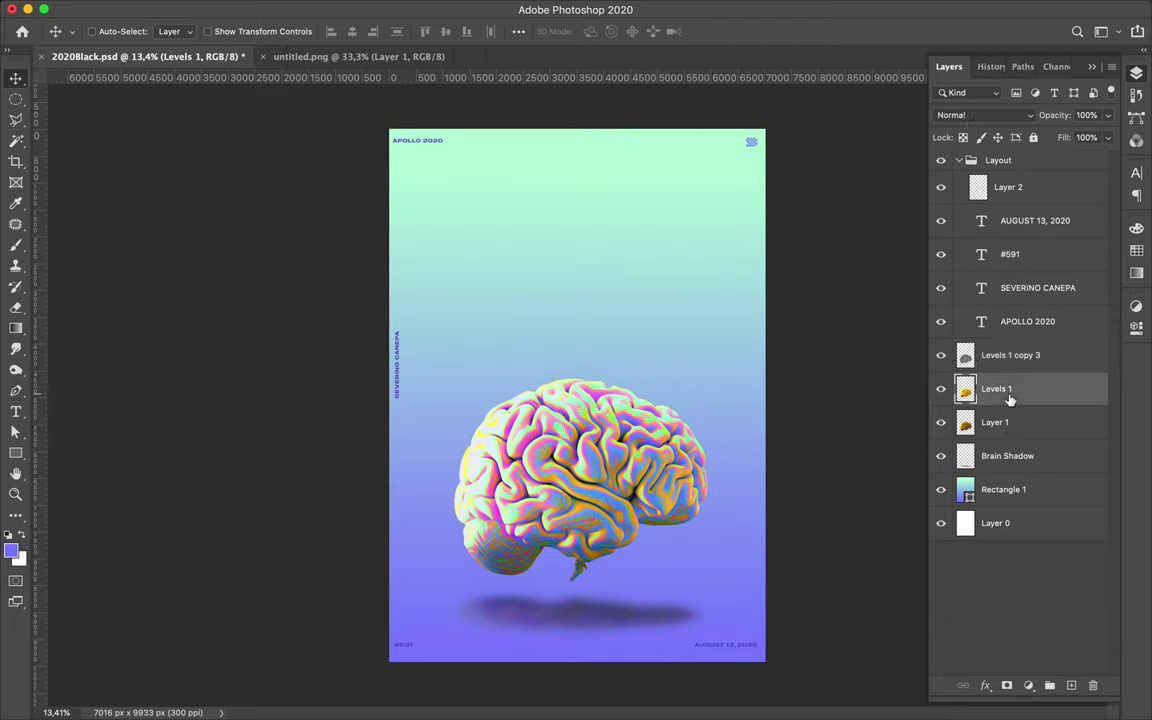
click(990, 358)
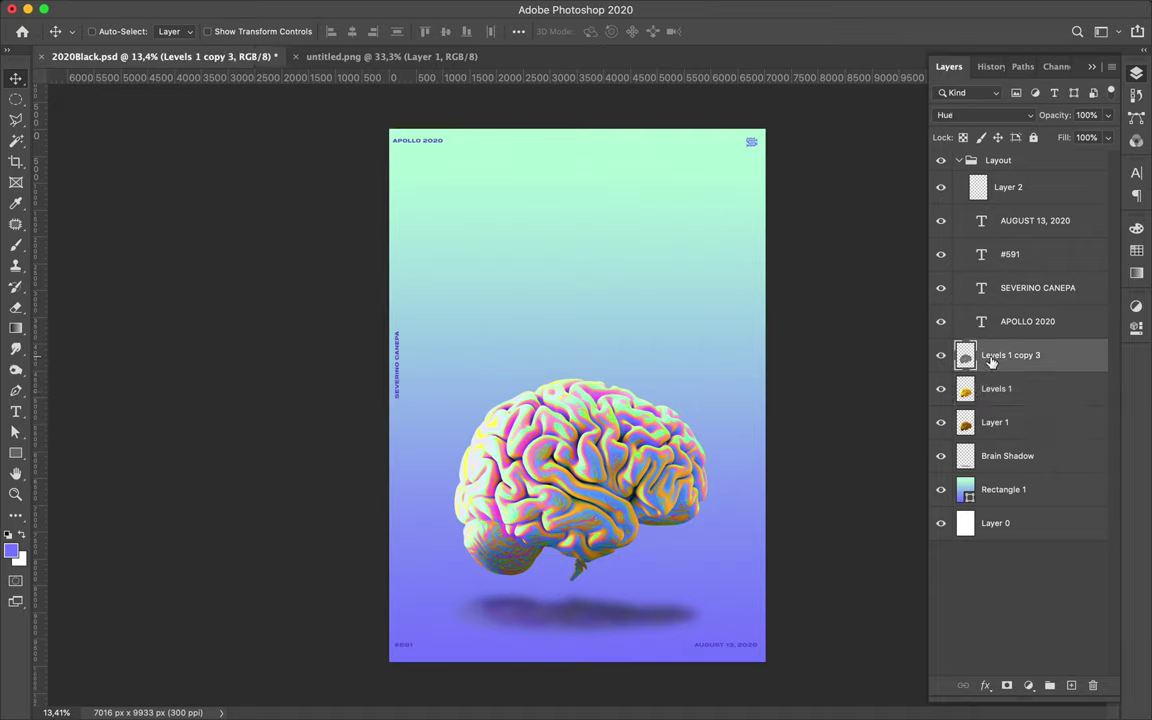
click(374, 8)
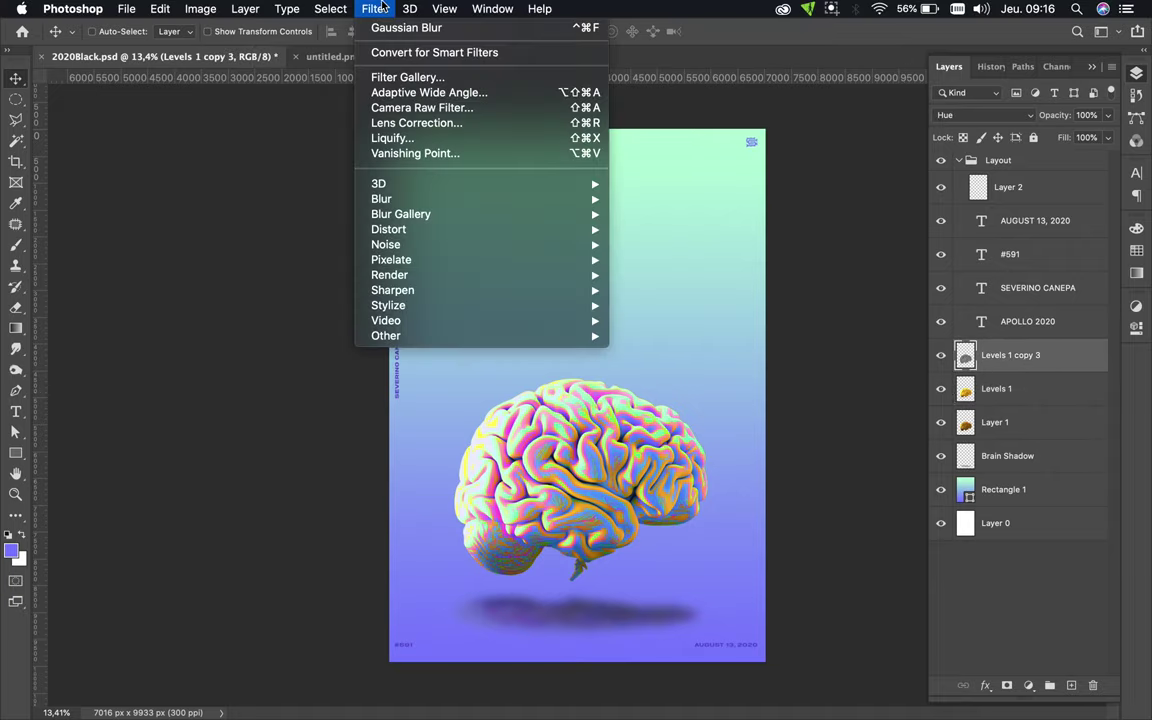
mouse_move(431, 338)
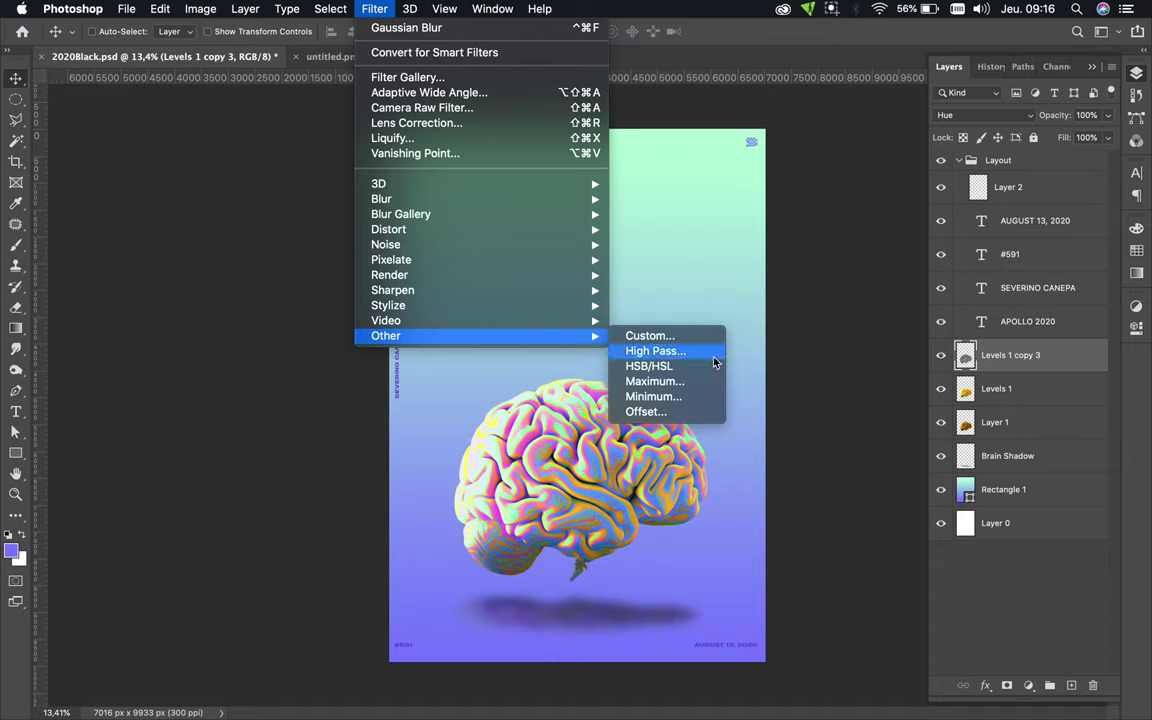
click(919, 314)
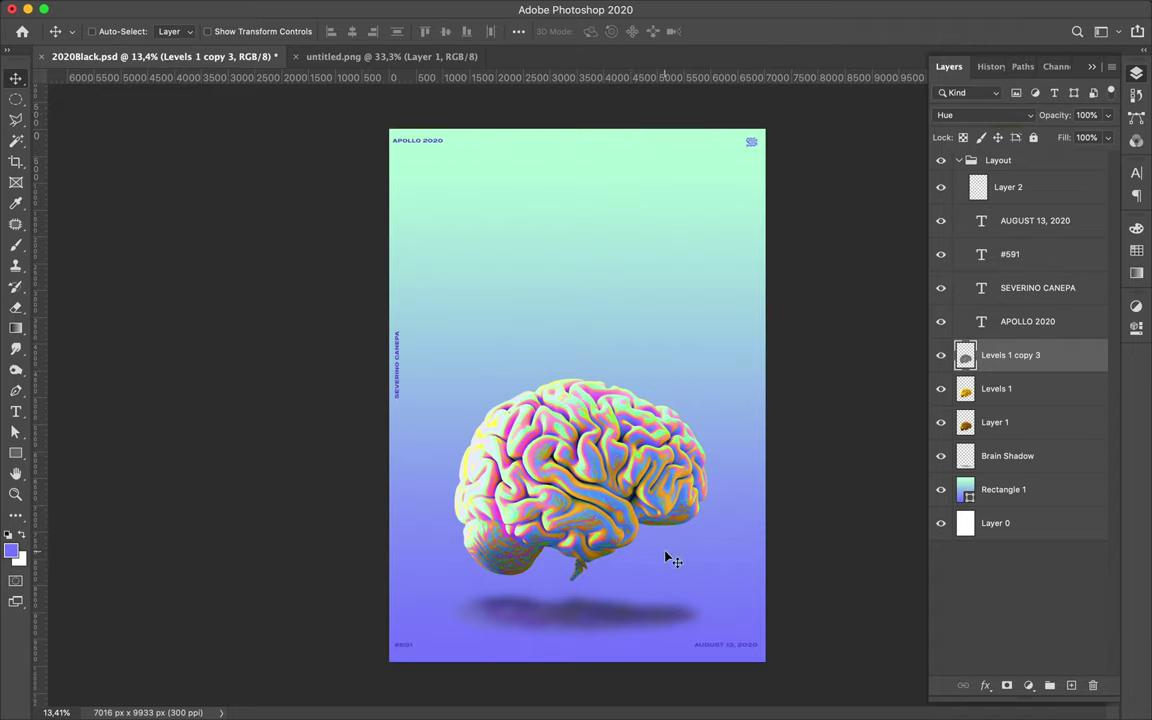
super+click(591, 606)
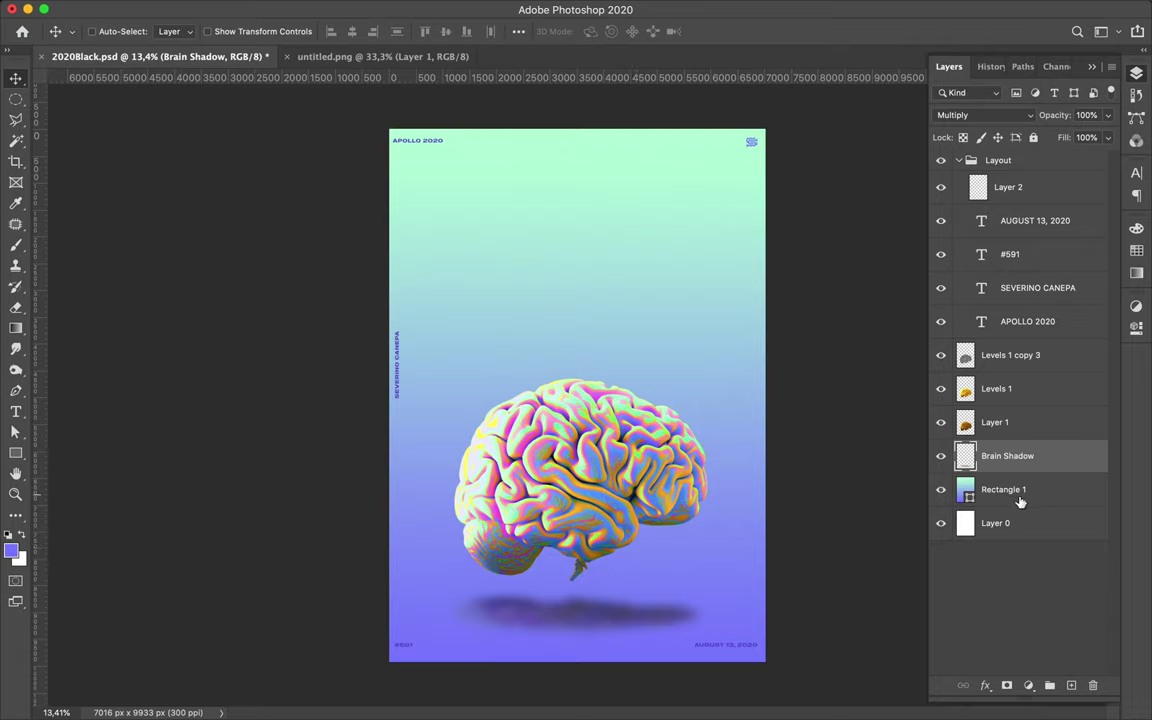
Delete the white Layer 0 and duplicate the three brain layers into a backup Group 1
click(1026, 536)
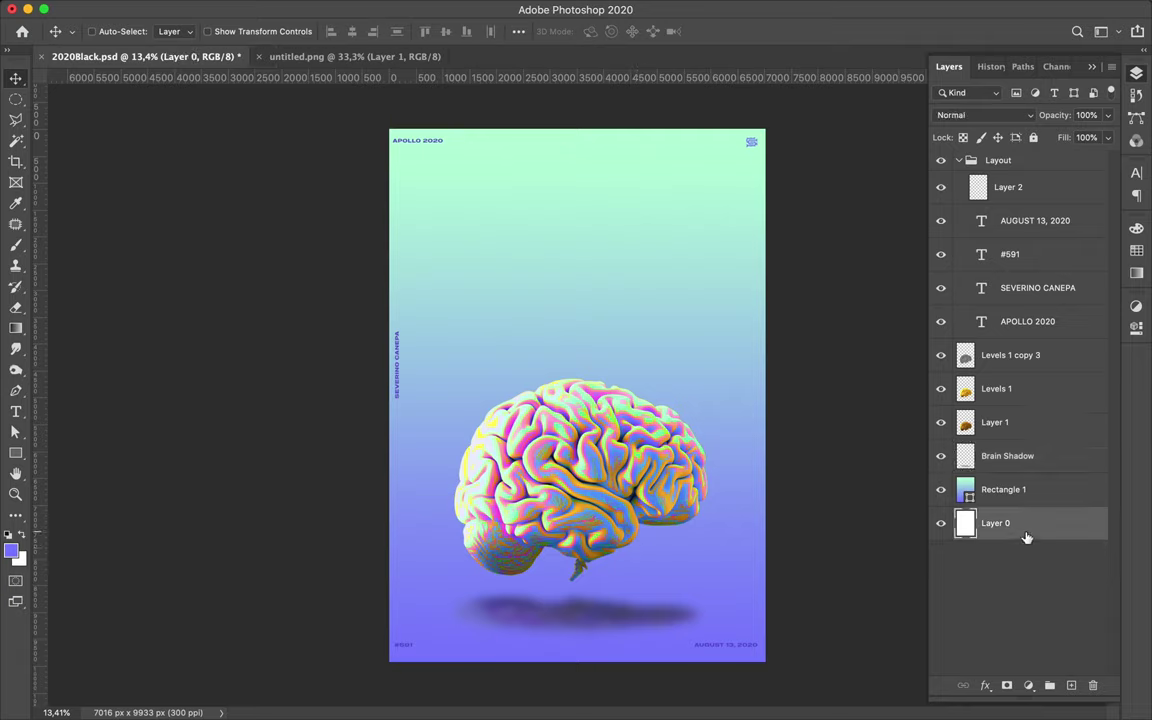
key(Delete)
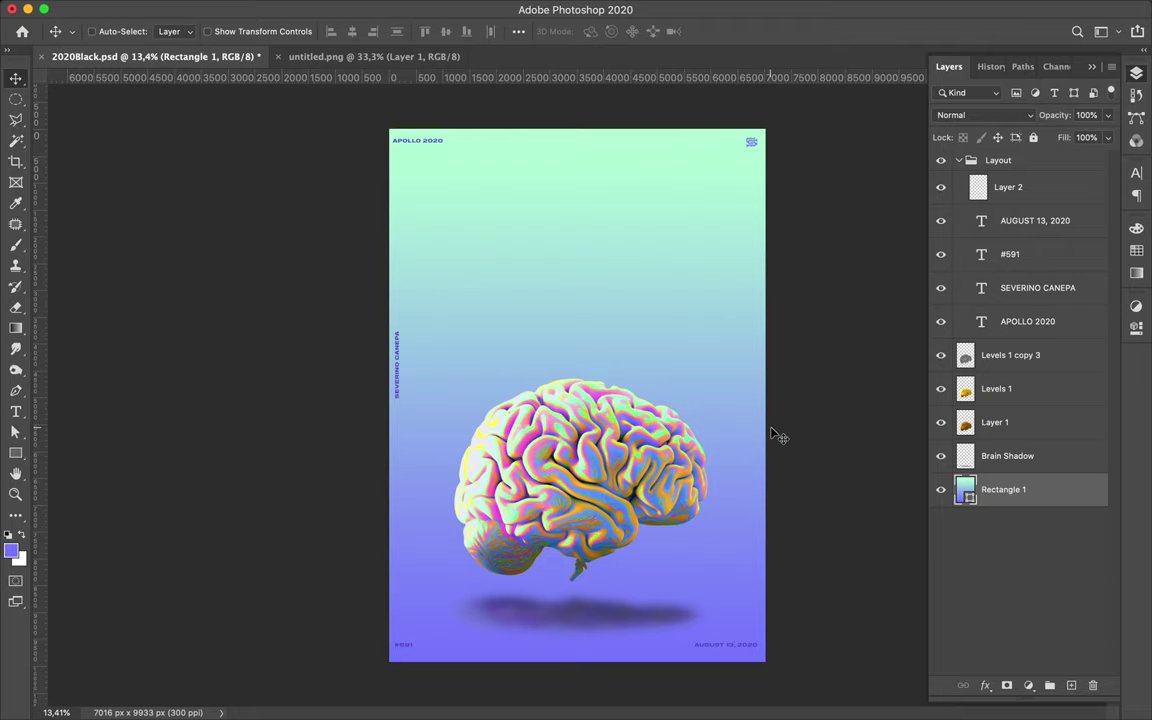
click(1029, 358)
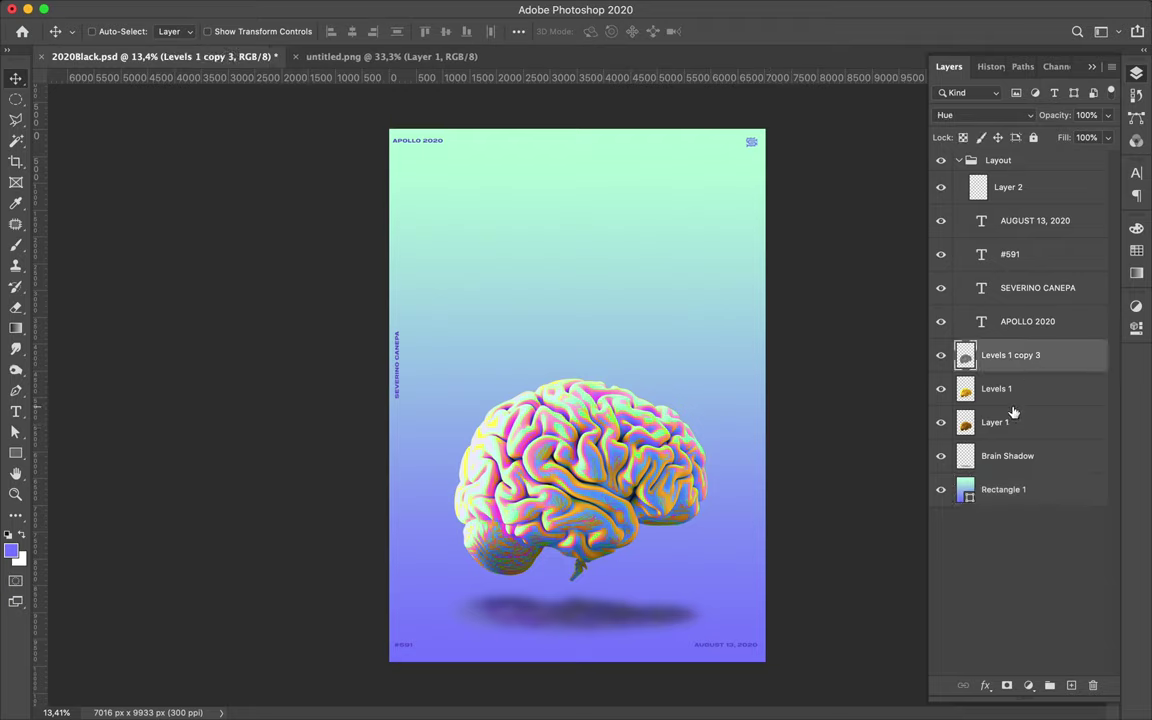
shift+click(1013, 402)
shift+click(1004, 424)
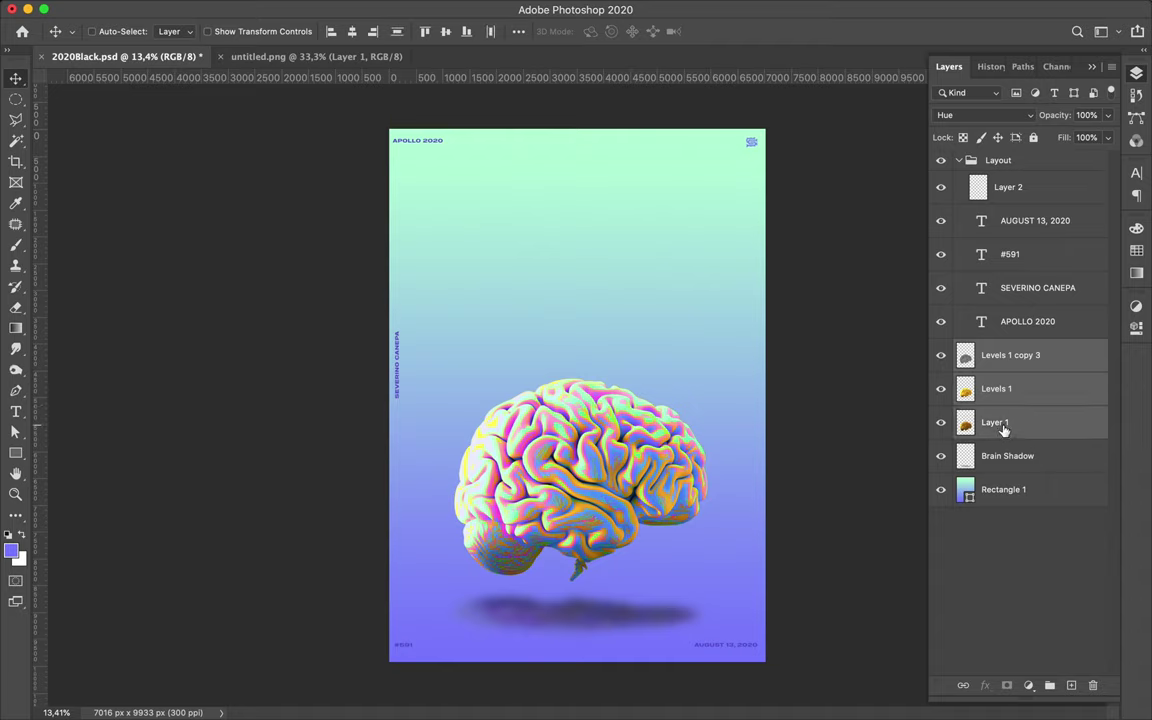
drag(1004, 426, 1014, 440)
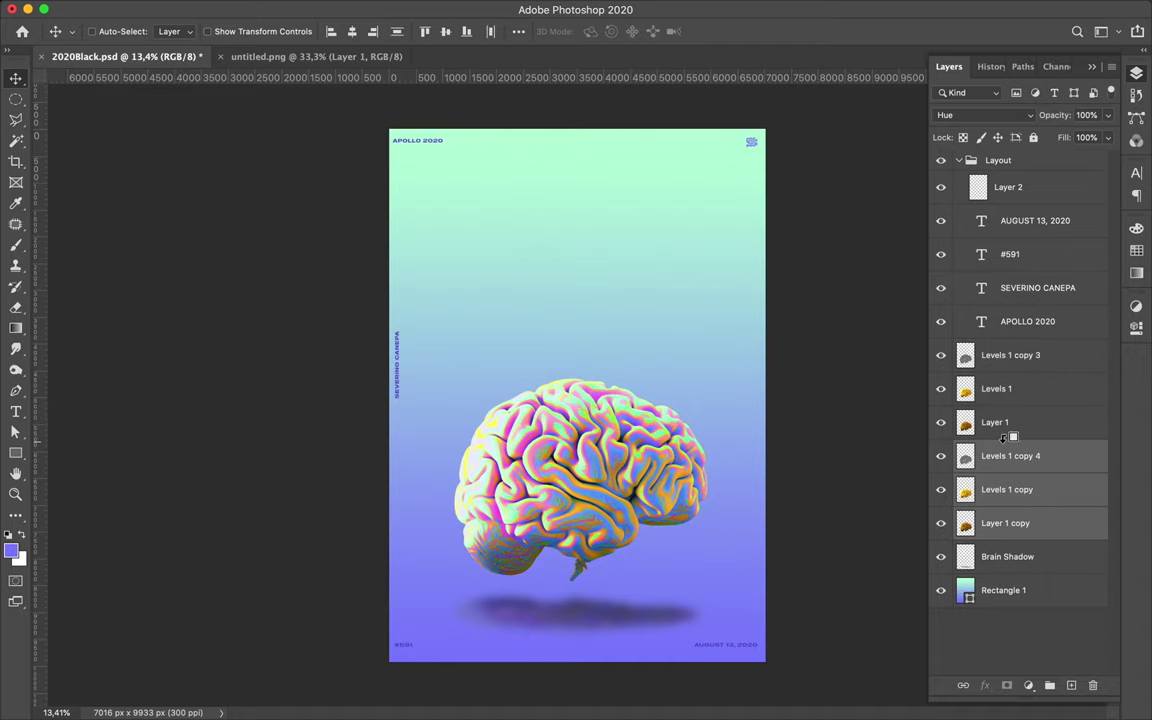
click(1045, 687)
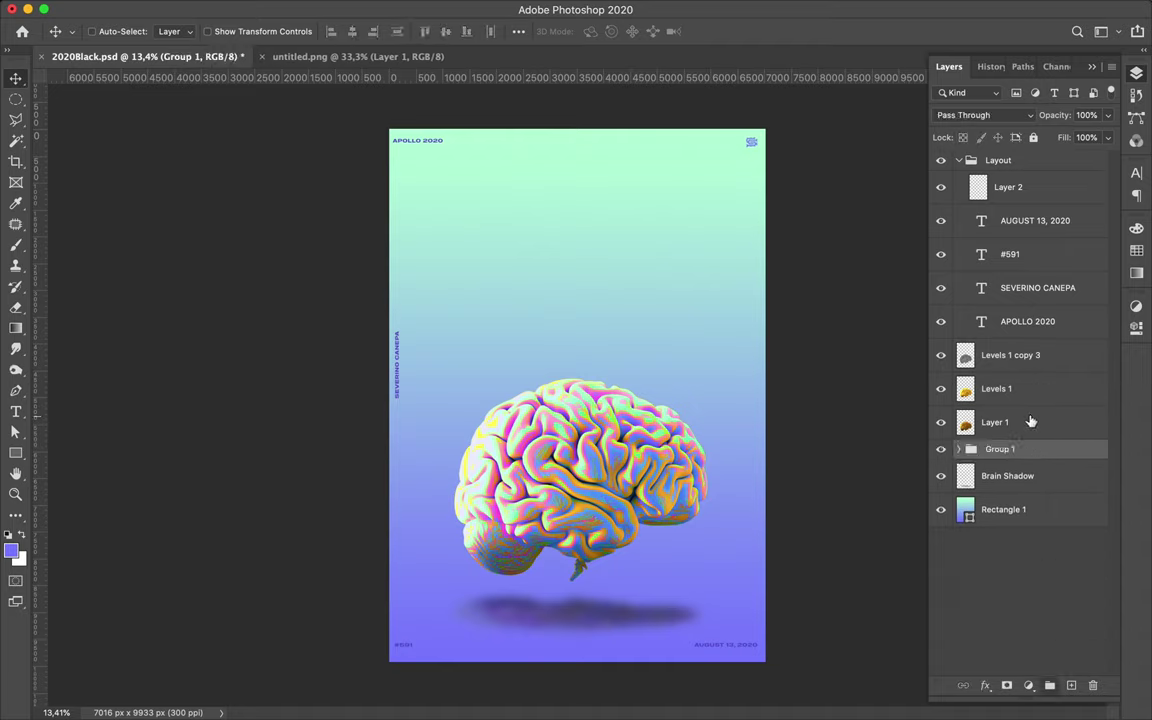
Merge the original brain layers into Levels 1 copy 3 and hide Group 1
key(alt+bracketright)
shift+click(1023, 362)
key(super)
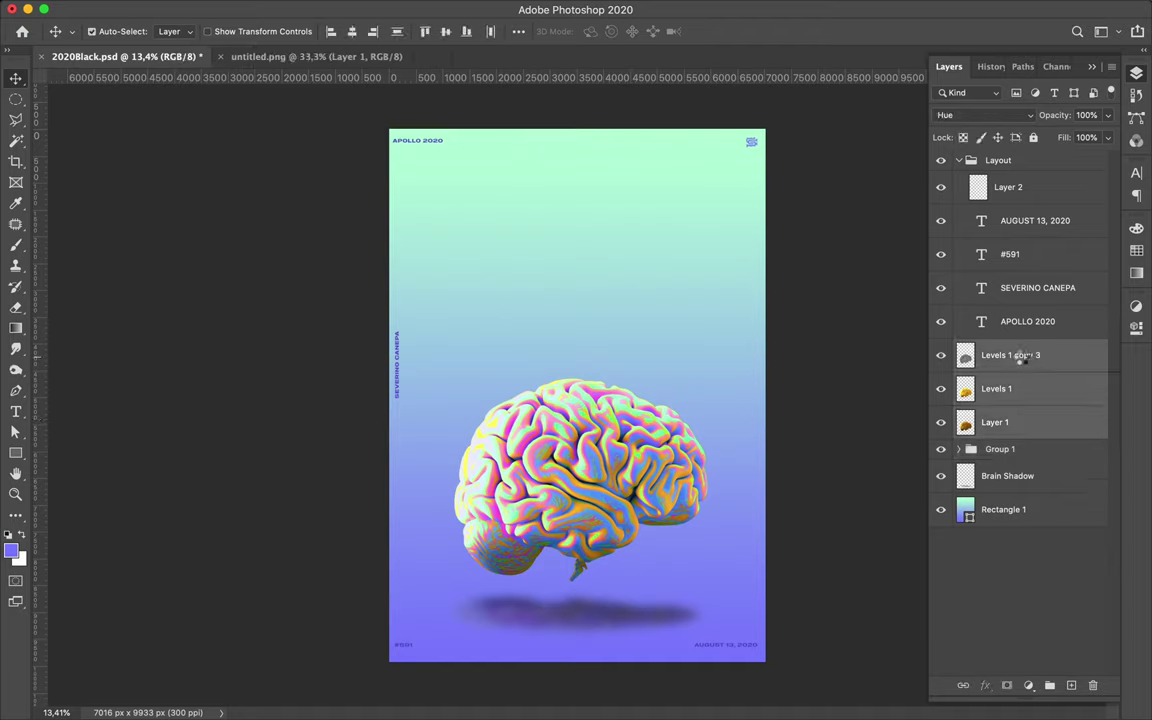
key(super+e)
click(940, 381)
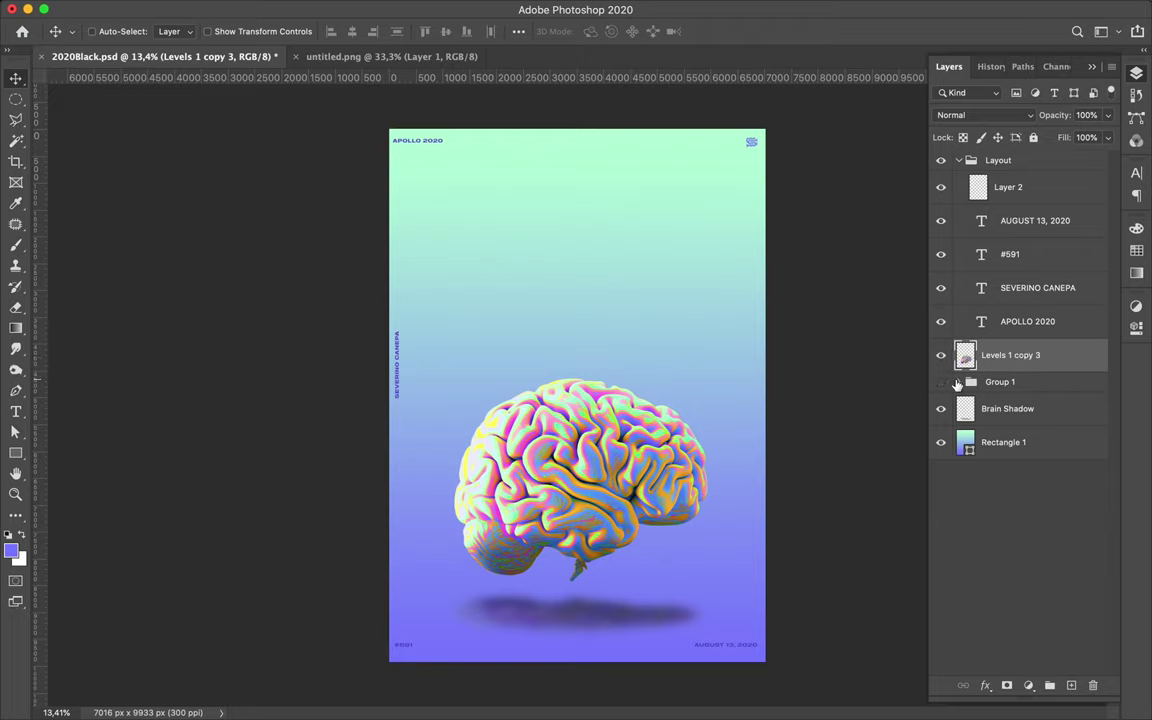
click(957, 384)
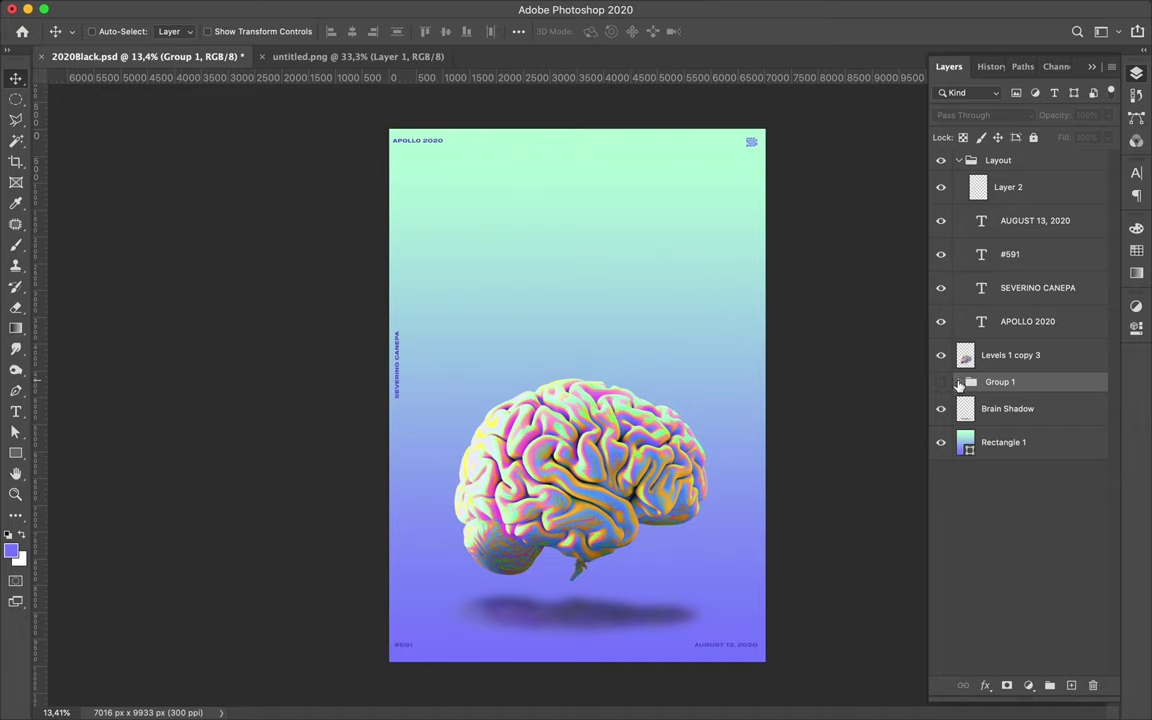
click(958, 384)
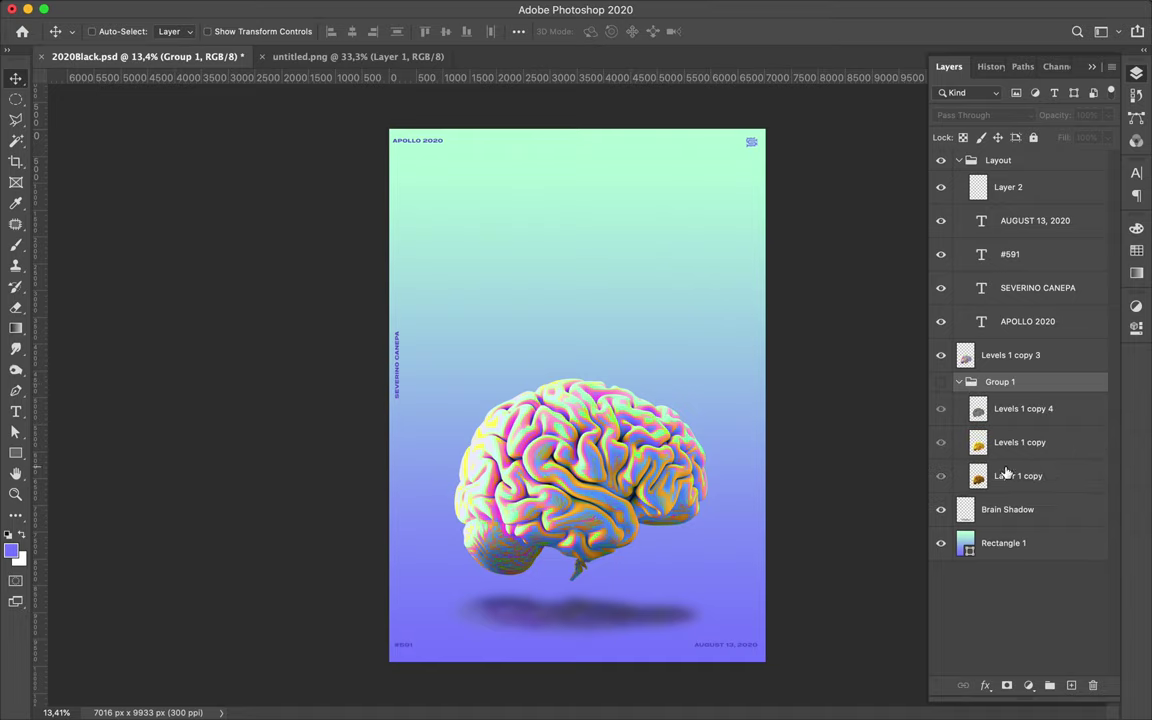
click(958, 382)
Hide the rulers and zoom in so the poster fills more of the window
scroll(705, 472, up, 1)
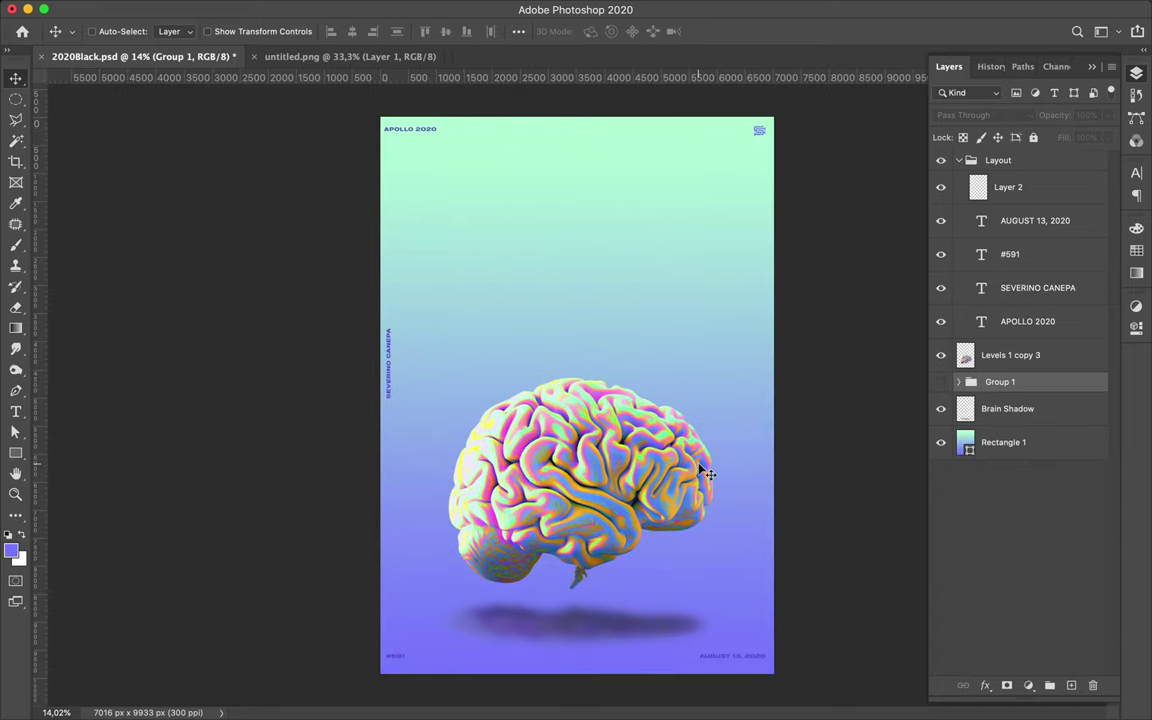
key(super+r)
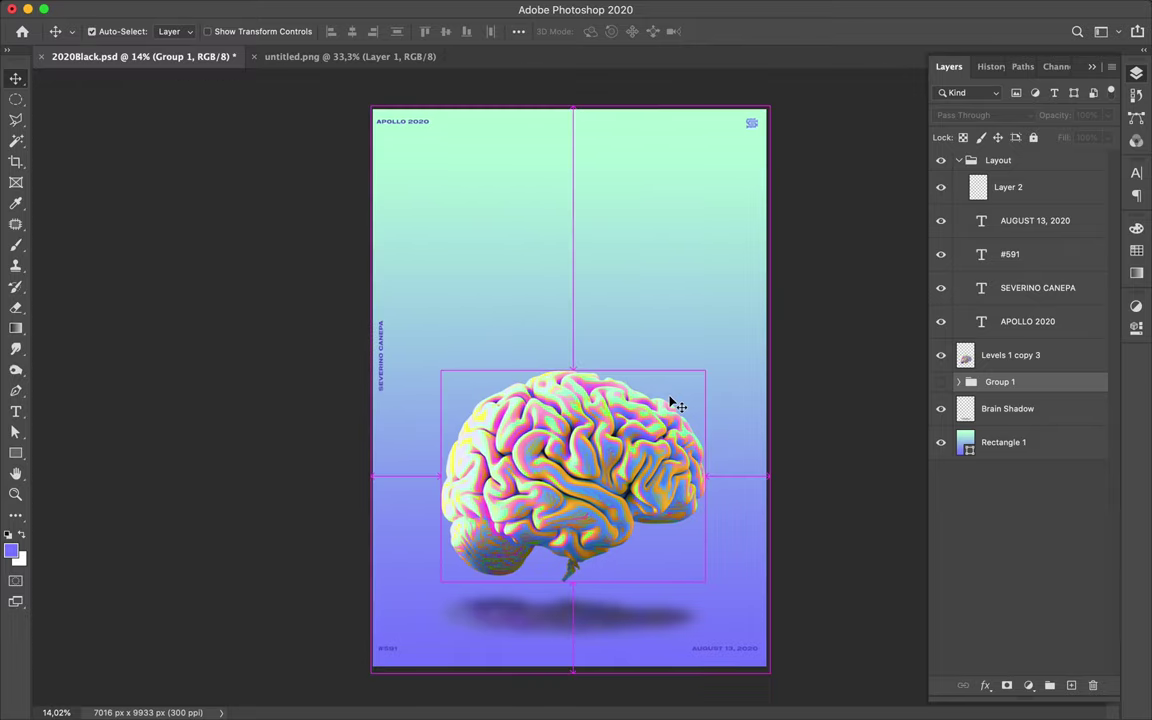
scroll(678, 405, up, 3)
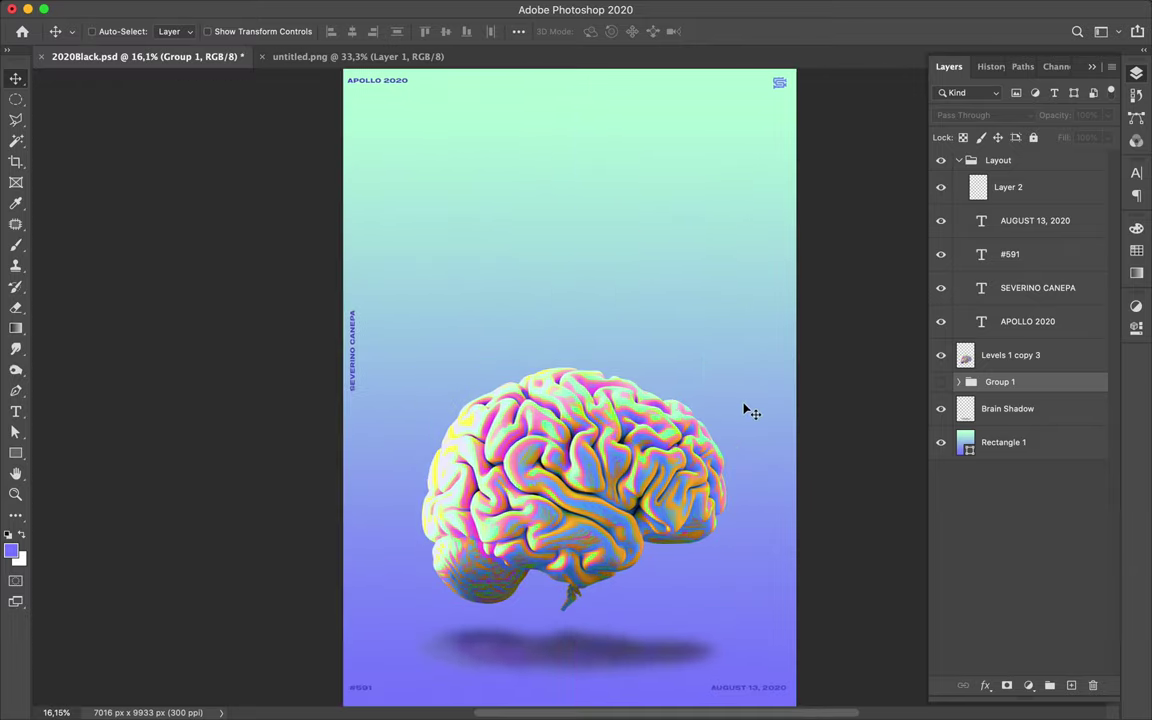
scroll(830, 403, down, 1)
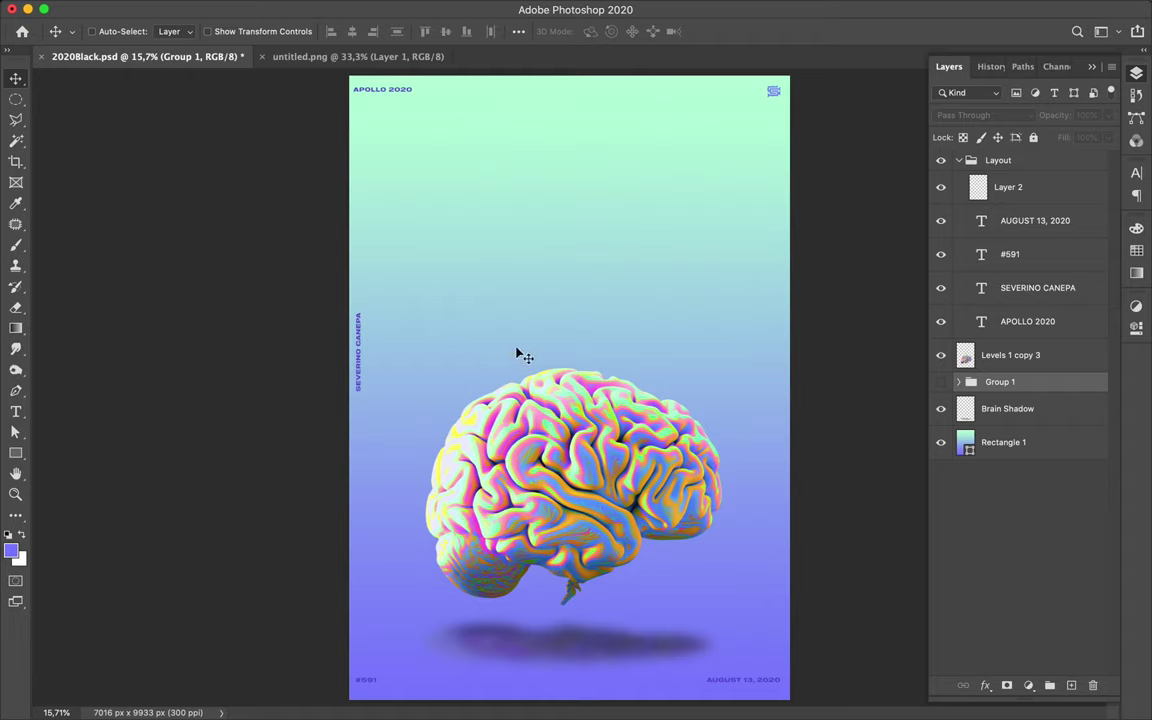
Give the Rectangle tool a gradient fill whose left colour stop is pure white #ffffff
key(u)
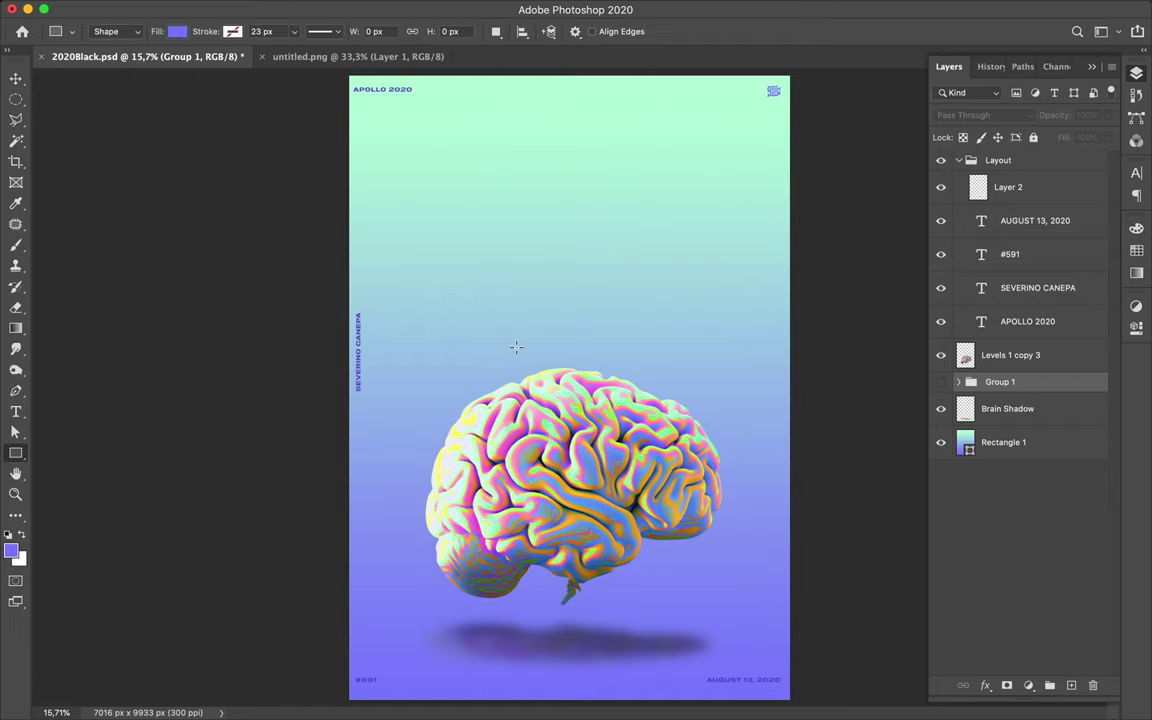
click(172, 32)
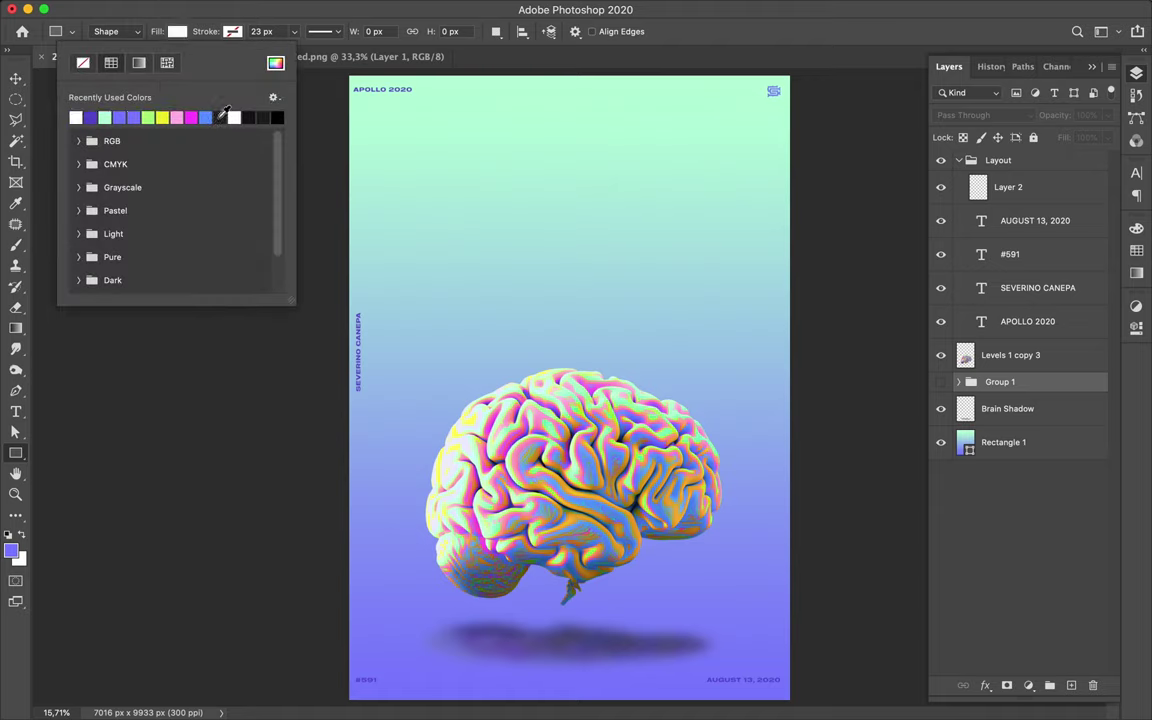
click(139, 62)
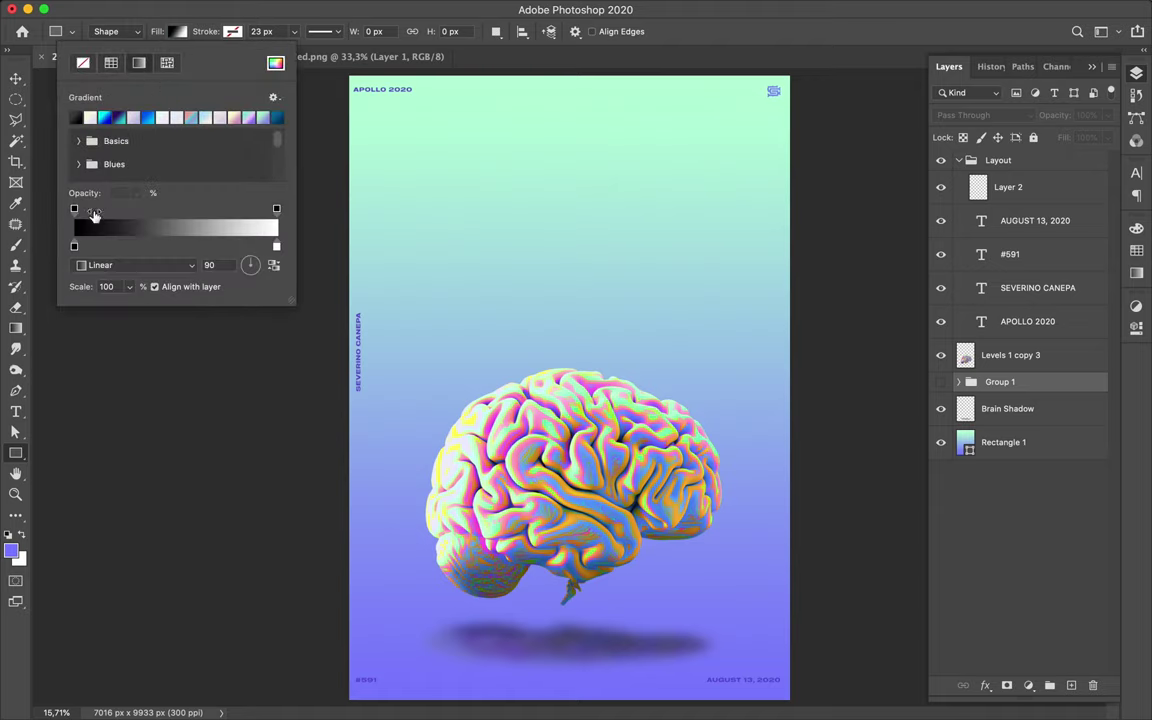
click(75, 246)
double_click(74, 245)
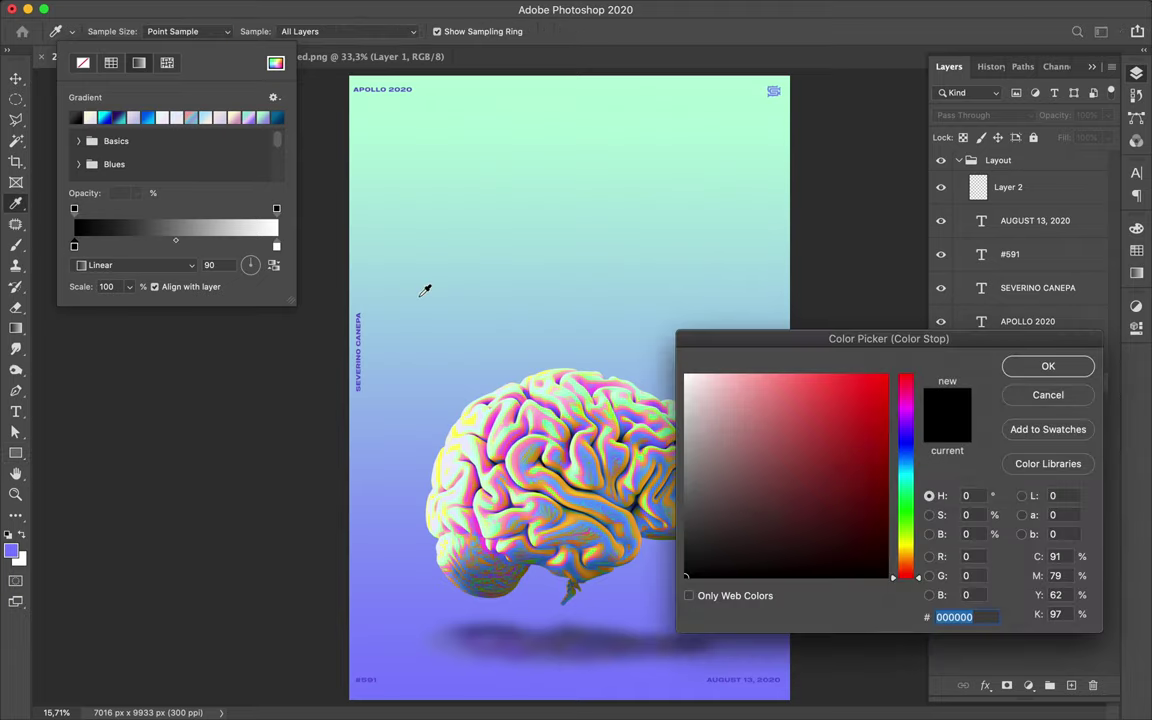
click(667, 357)
click(686, 376)
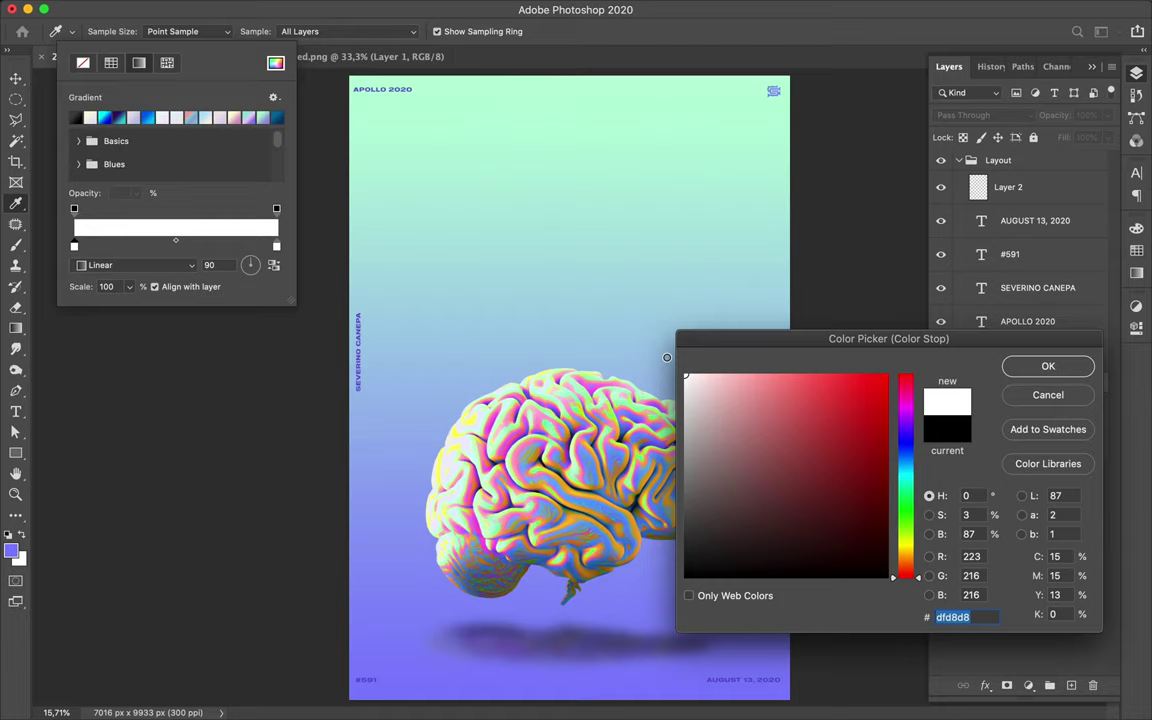
click(1042, 366)
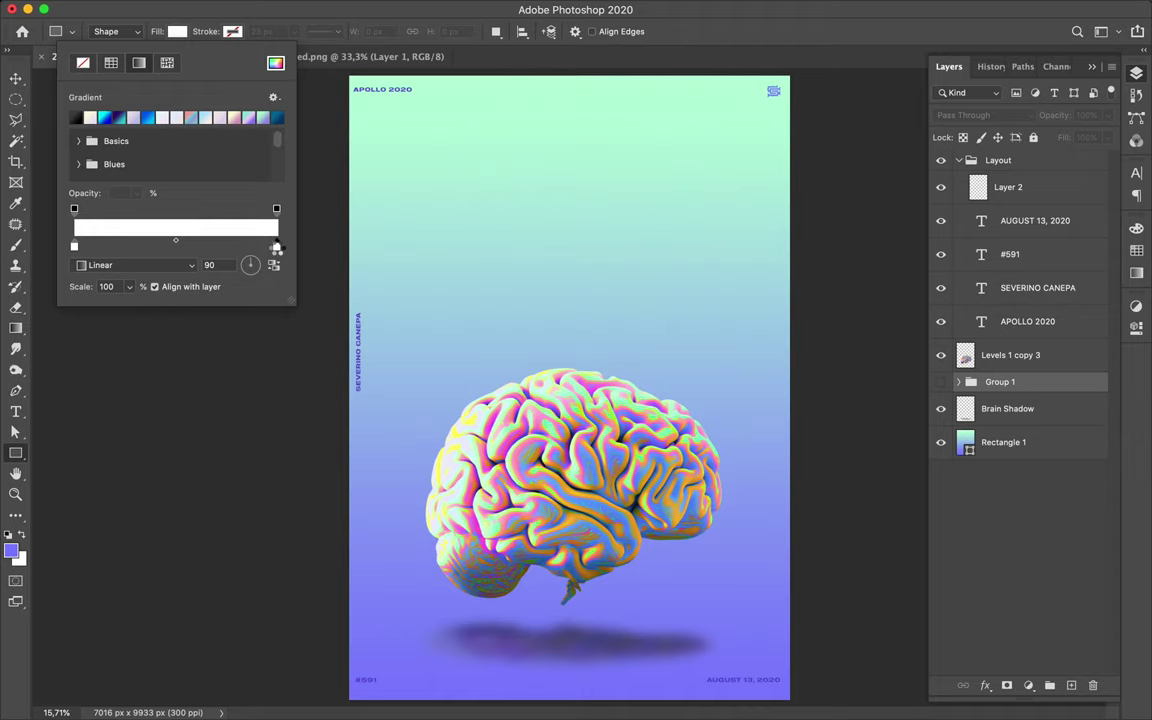
Make the right colour stop white too and set its opacity stop to 0%
double_click(277, 248)
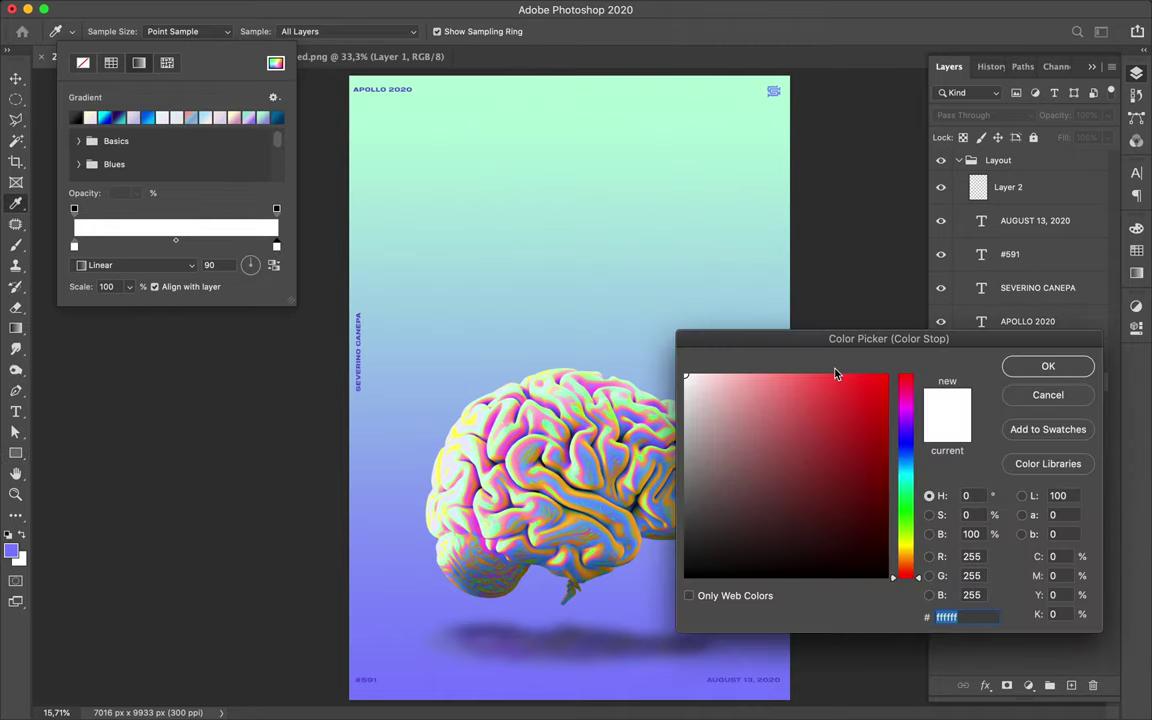
click(1035, 370)
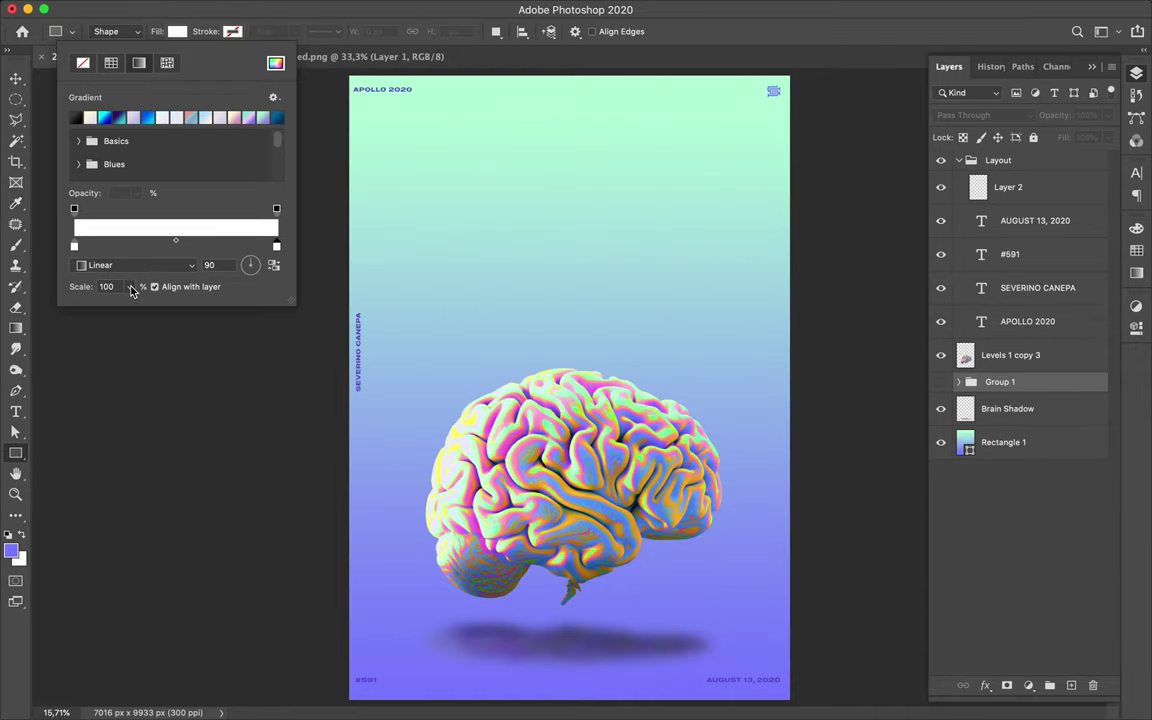
click(276, 209)
click(136, 193)
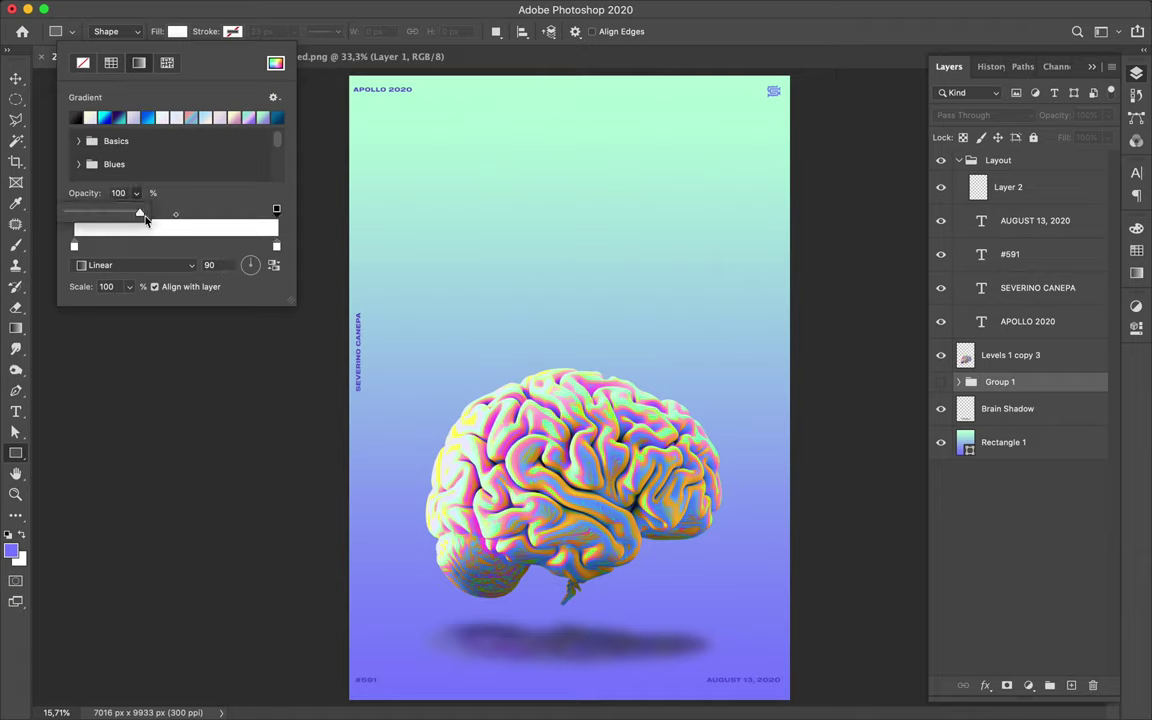
drag(140, 216, 14, 200)
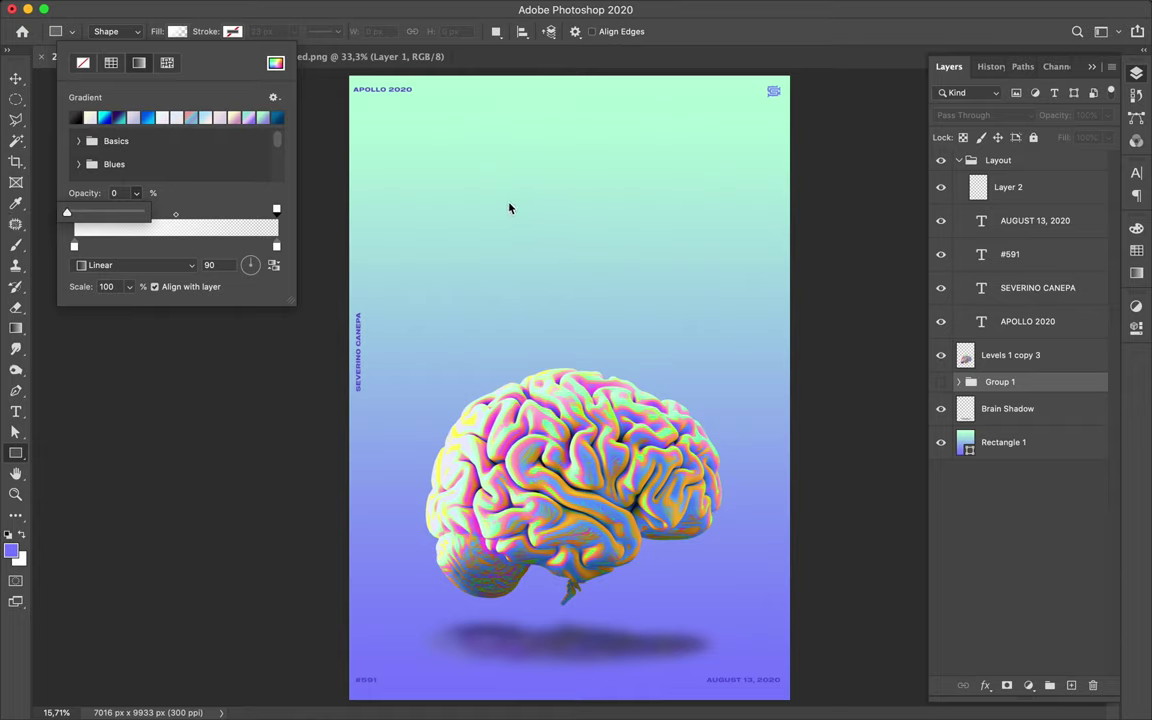
click(488, 234)
click(472, 224)
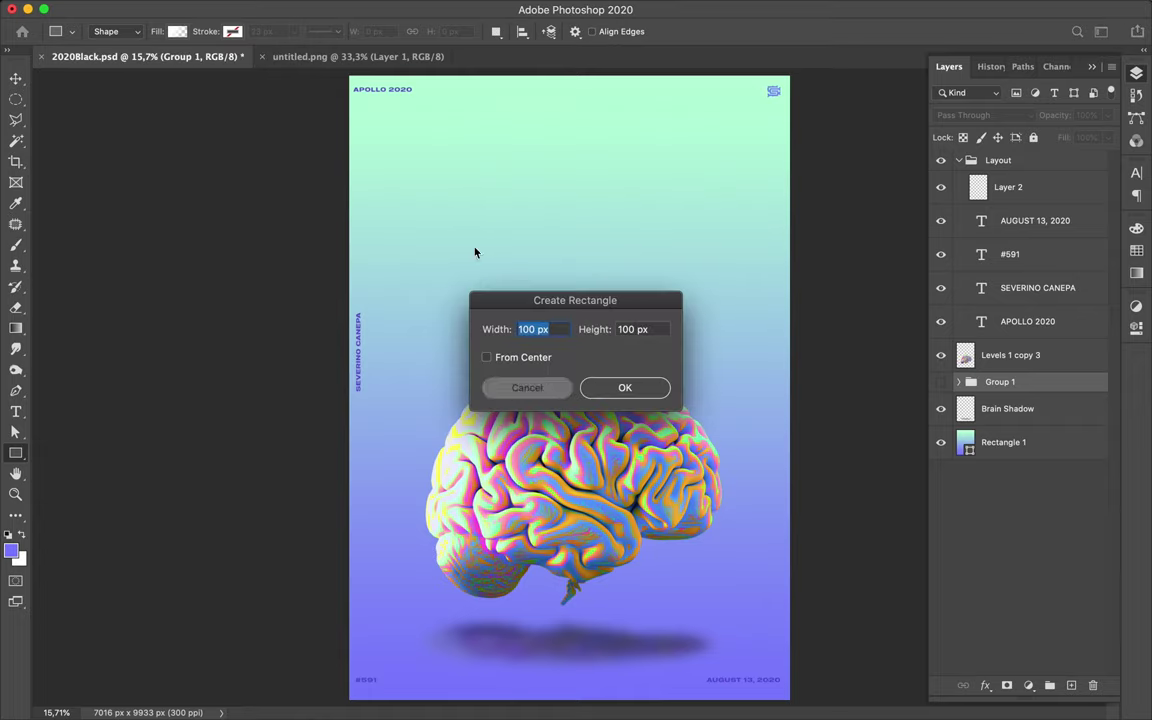
Draw a tall rectangle above the brain with its gradient's right opacity stop at 0
key(Escape)
drag(454, 202, 695, 507)
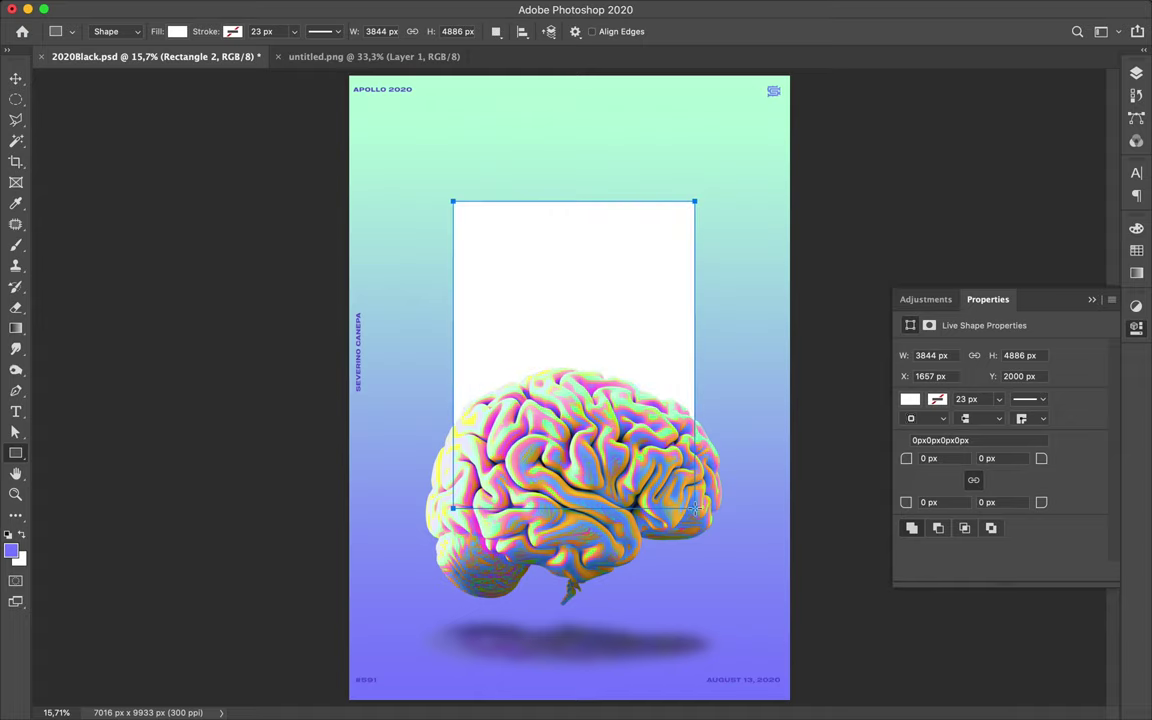
click(176, 32)
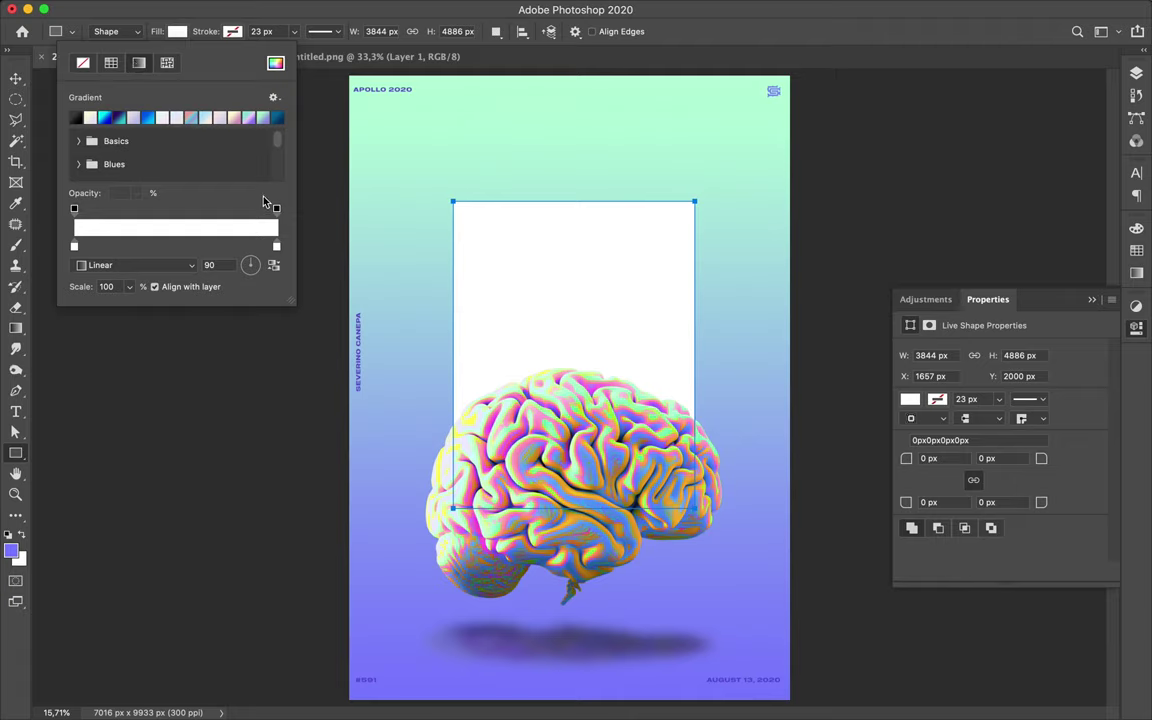
click(275, 208)
click(136, 193)
drag(137, 212, 60, 191)
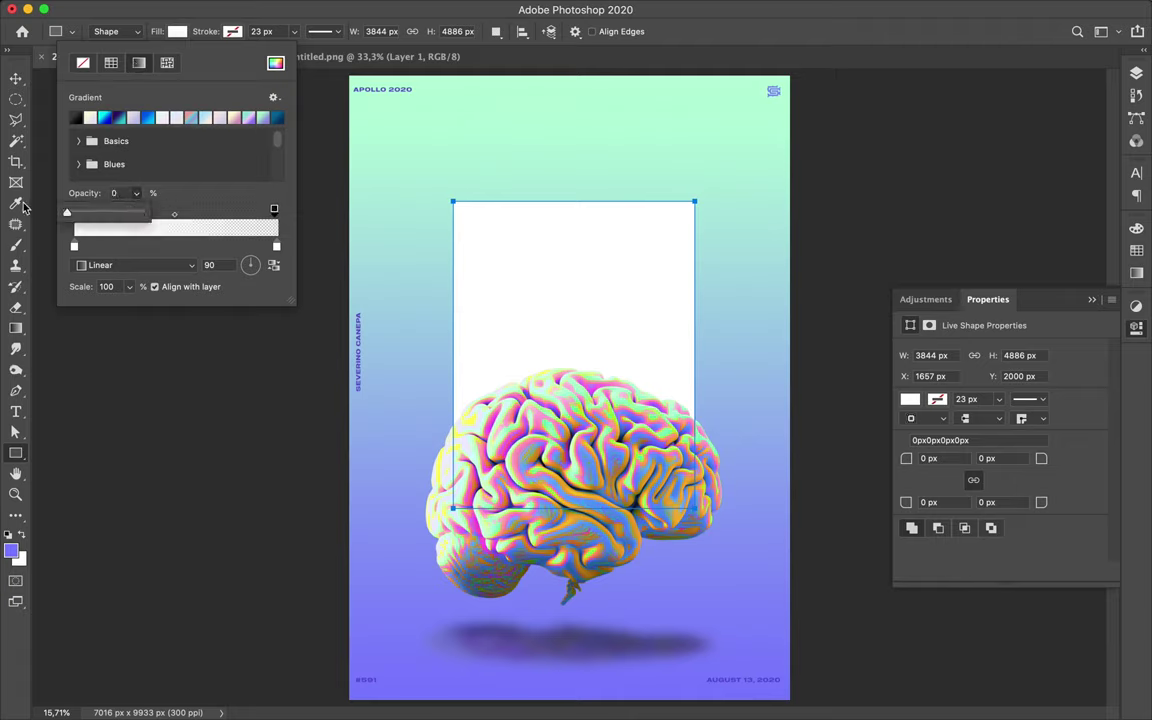
click(200, 207)
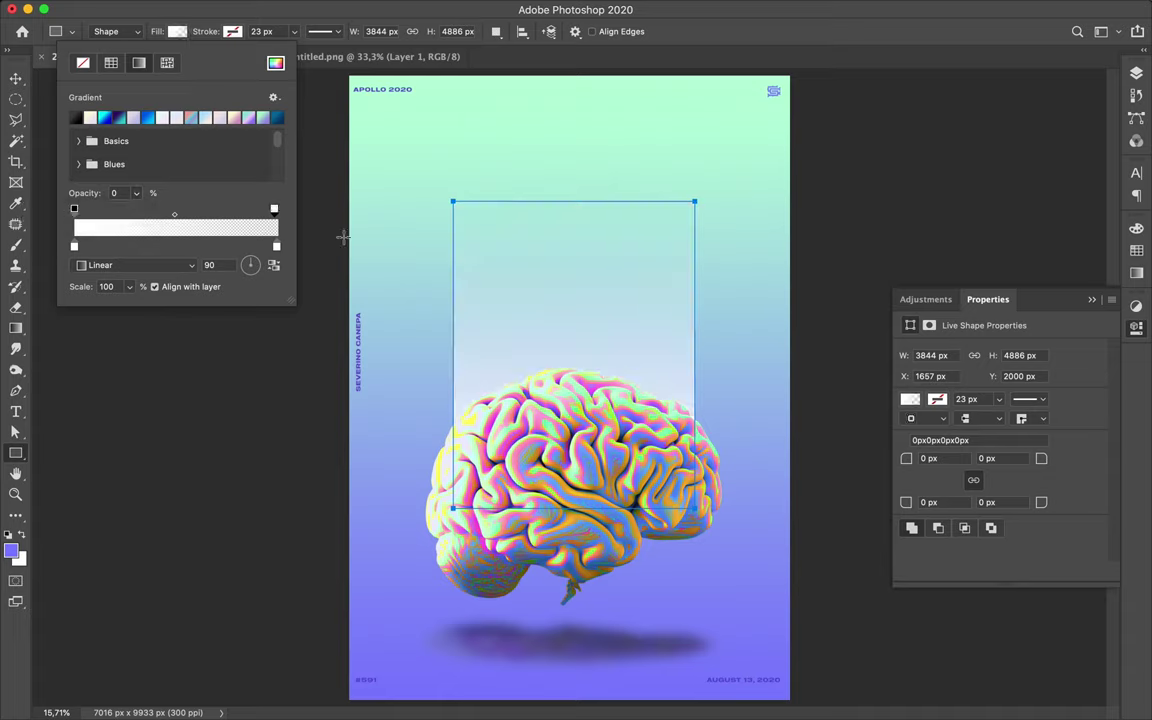
Set the gradient angle to -90 so white sits at the top
click(209, 265)
text(-90)
key(Return)
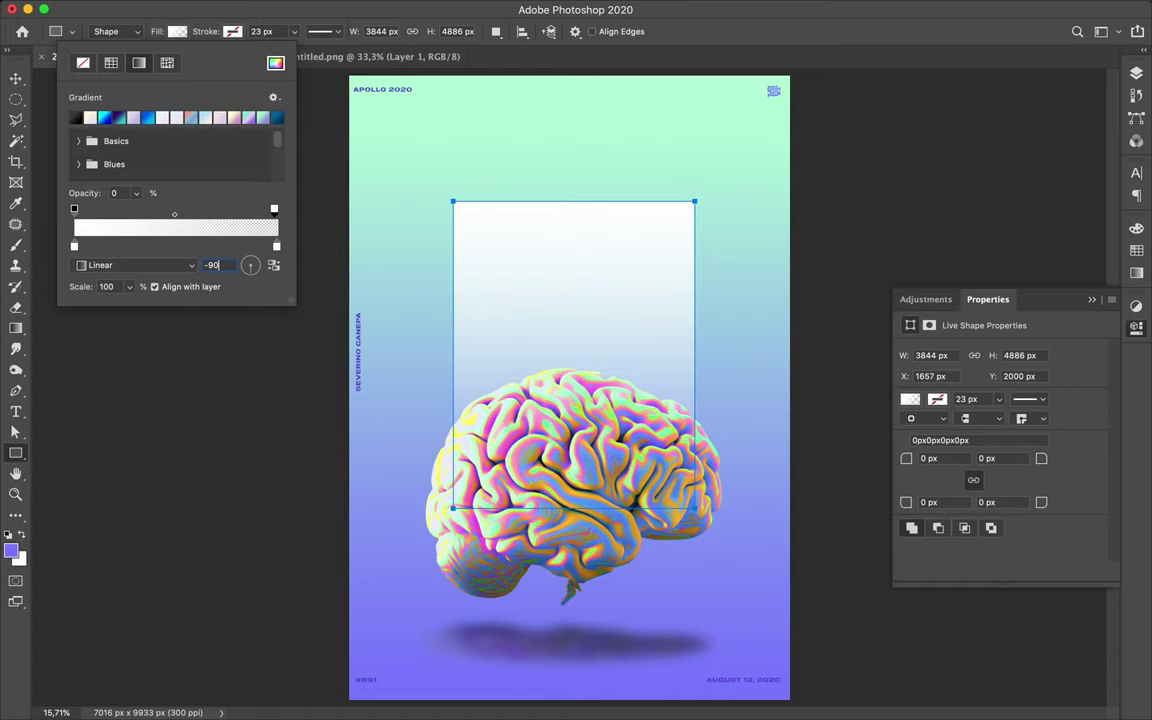
key(Return)
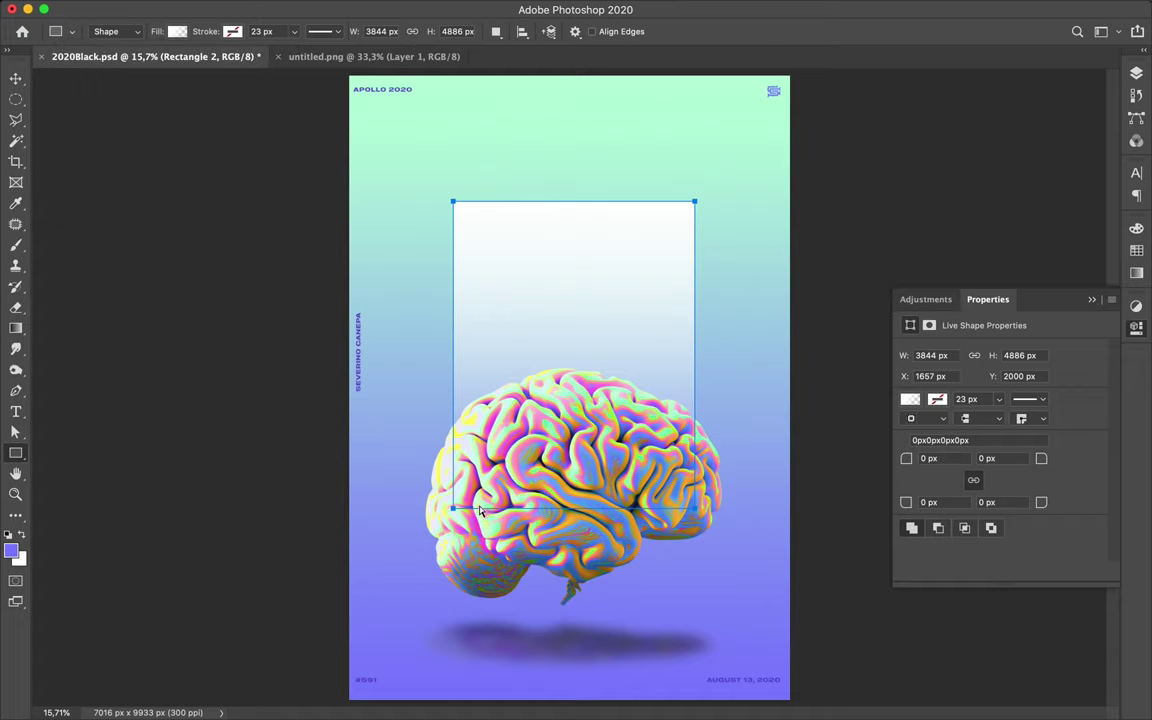
key(a)
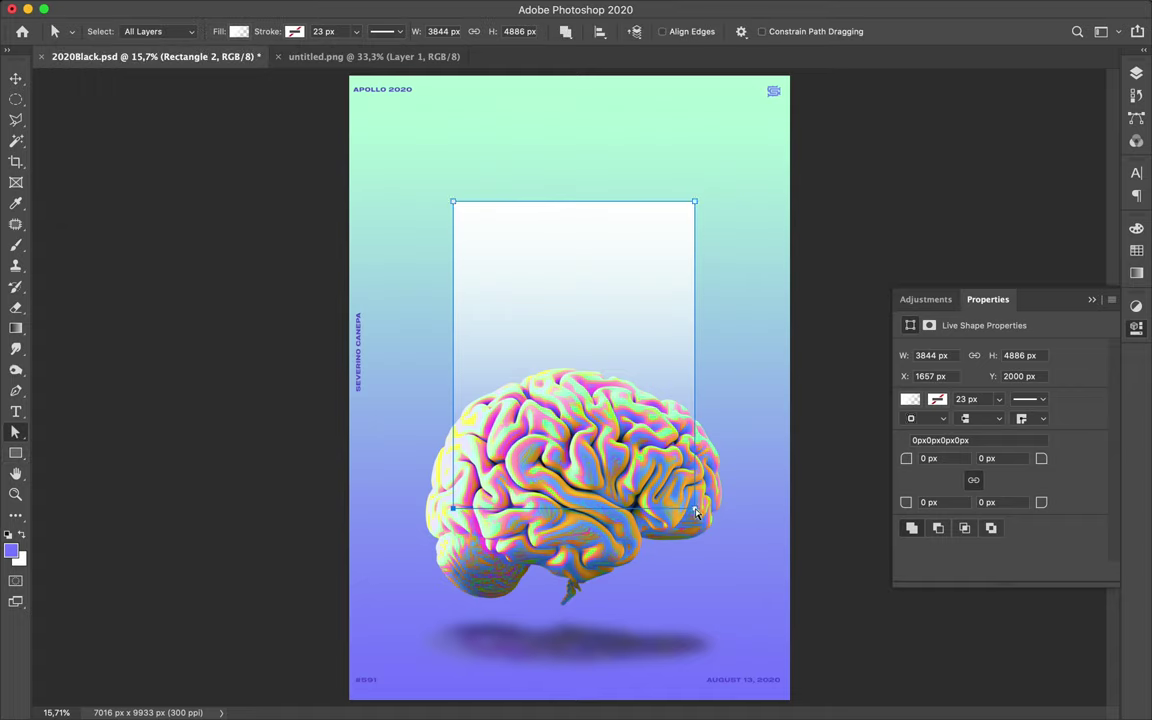
Raise Rectangle 2's bottom anchors so it measures 3844 × 3747 px
drag(694, 478, 695, 478)
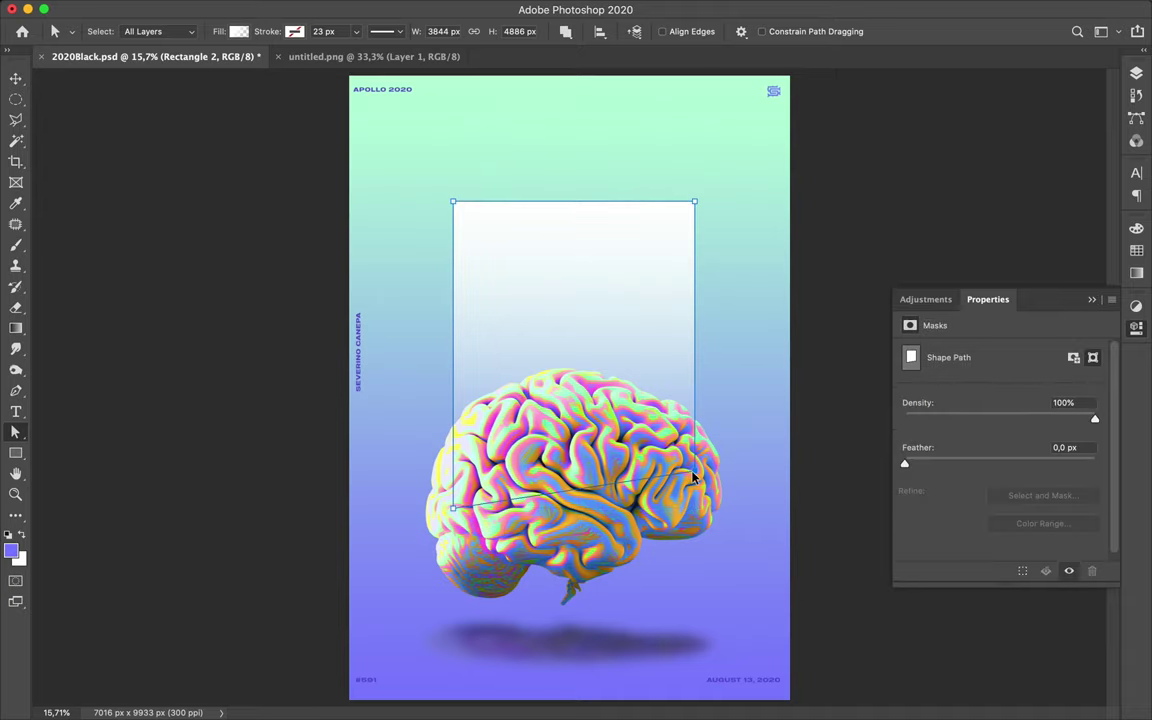
key(super+z)
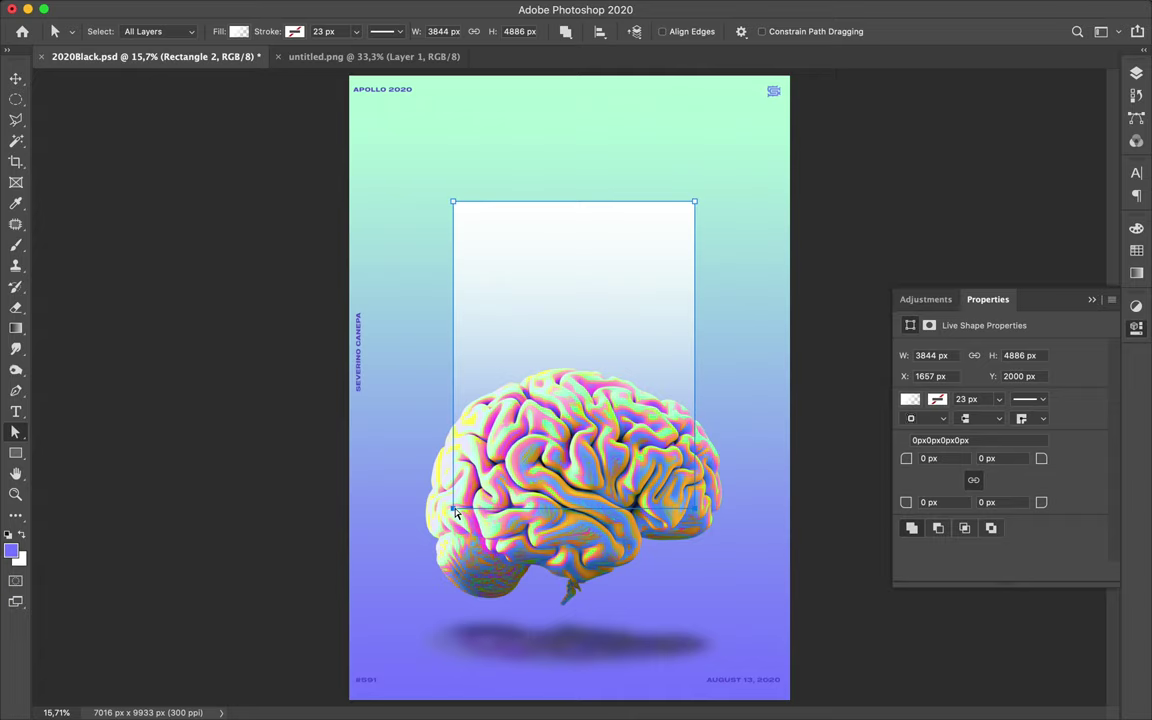
drag(455, 513, 460, 438)
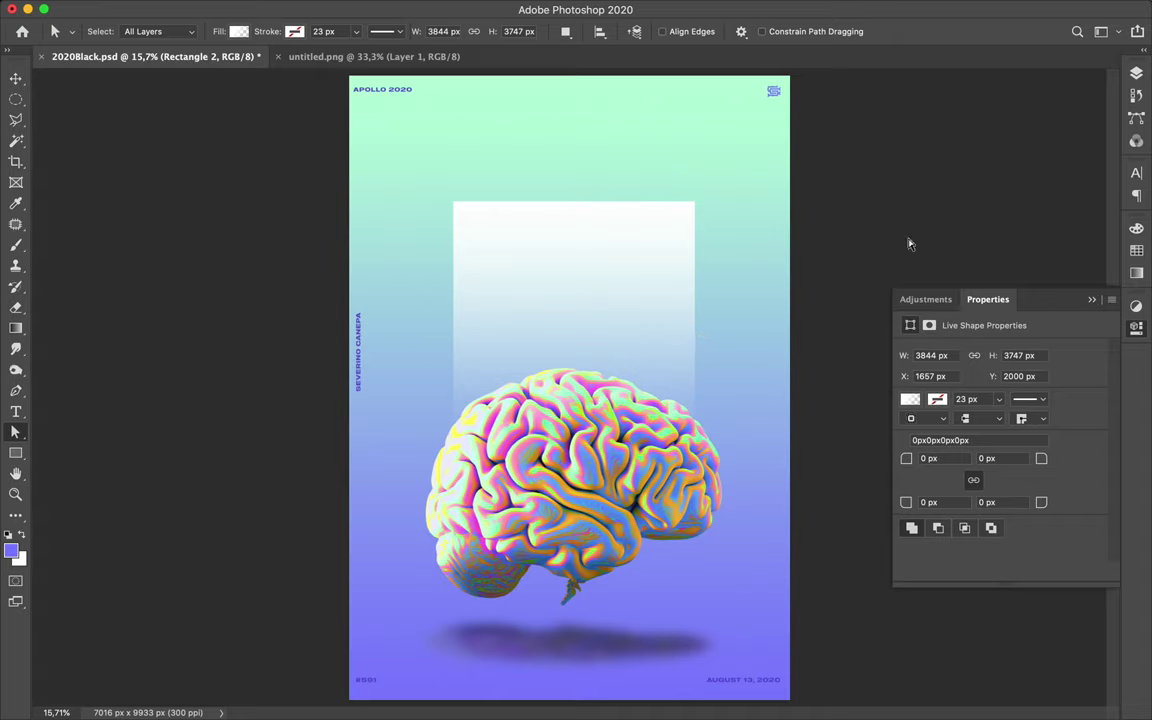
click(1136, 74)
Change Rectangle 2's blend mode from Normal to Soft Light
click(1008, 118)
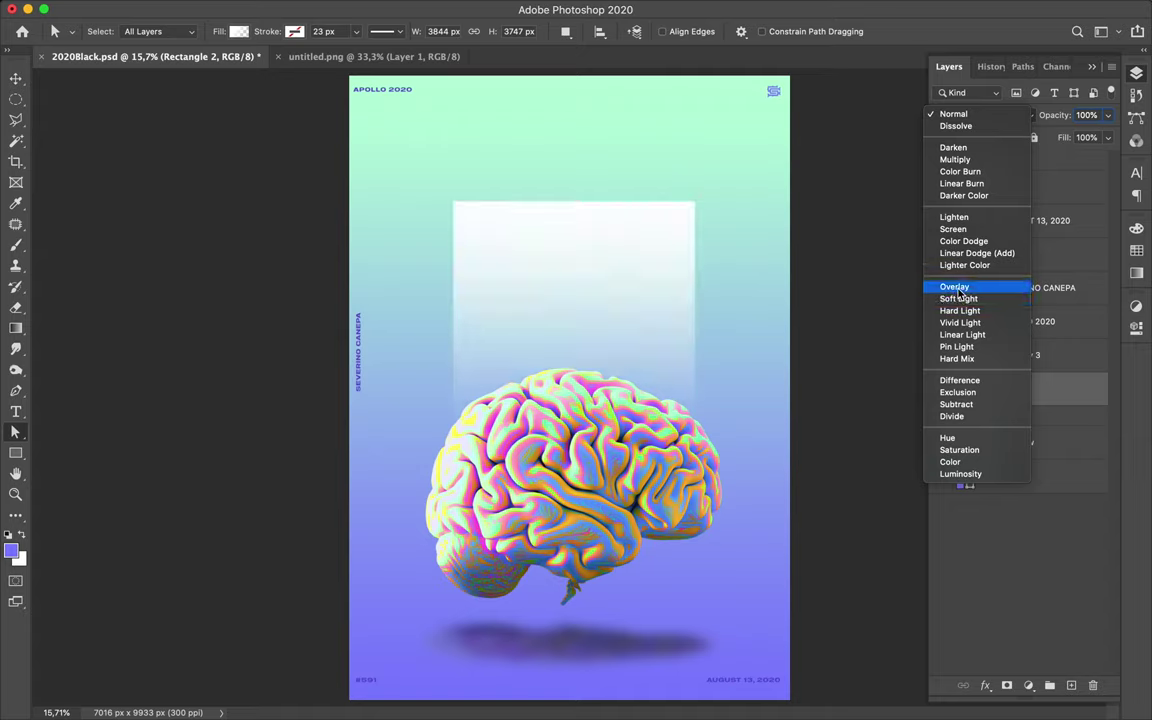
click(959, 299)
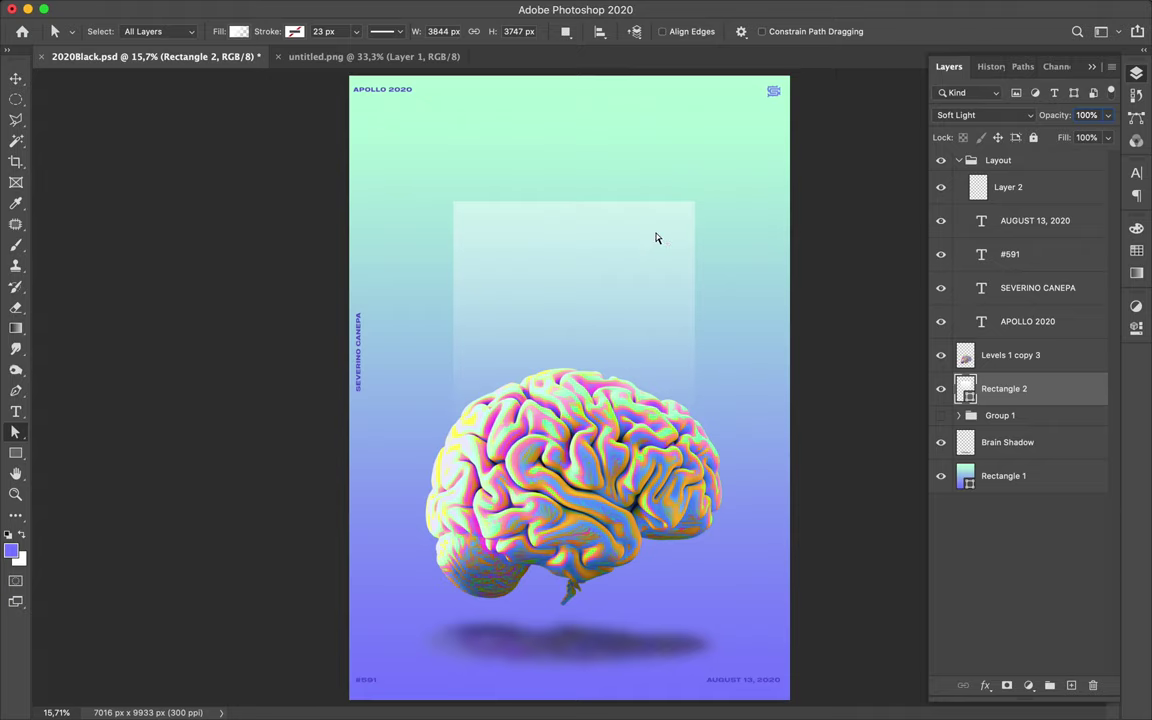
Align Rectangle 2 to the horizontal centre of the canvas
key(v)
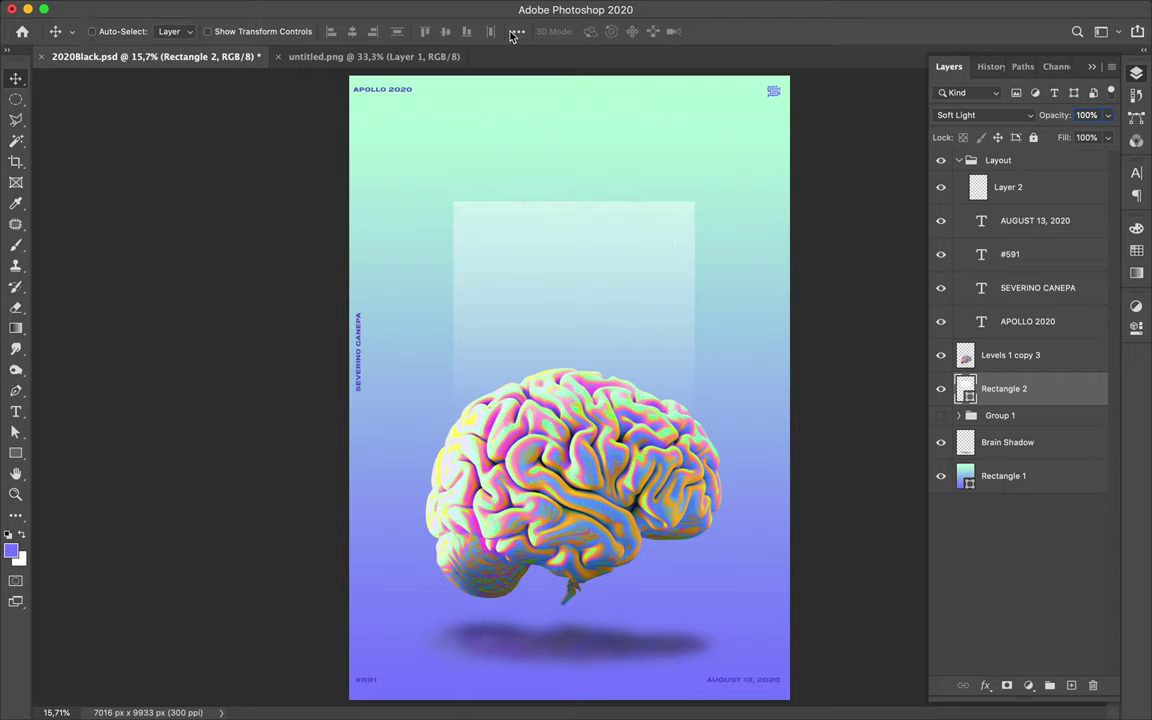
click(518, 31)
click(591, 178)
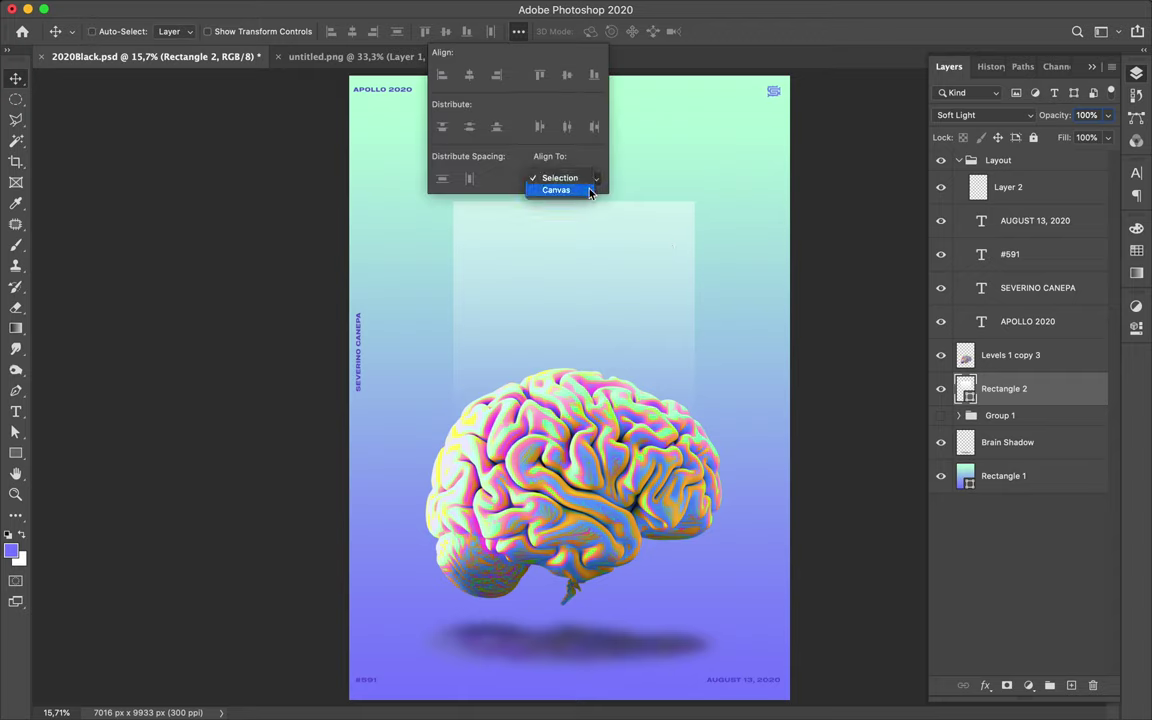
click(555, 187)
click(472, 78)
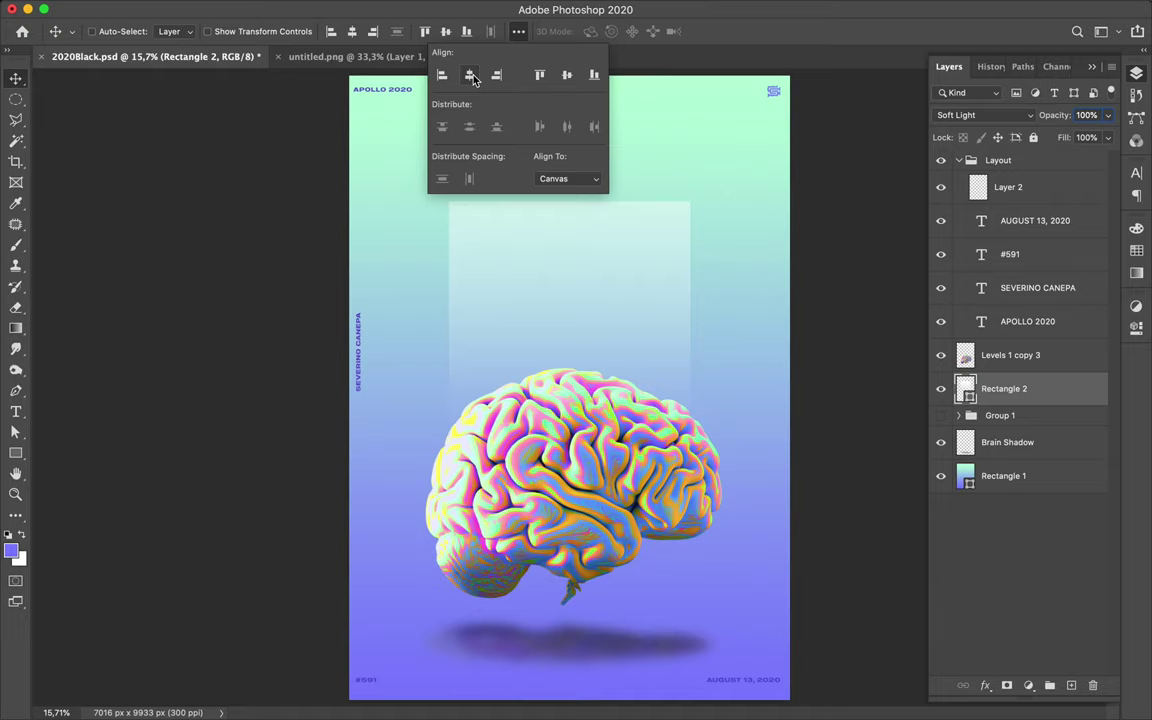
click(872, 298)
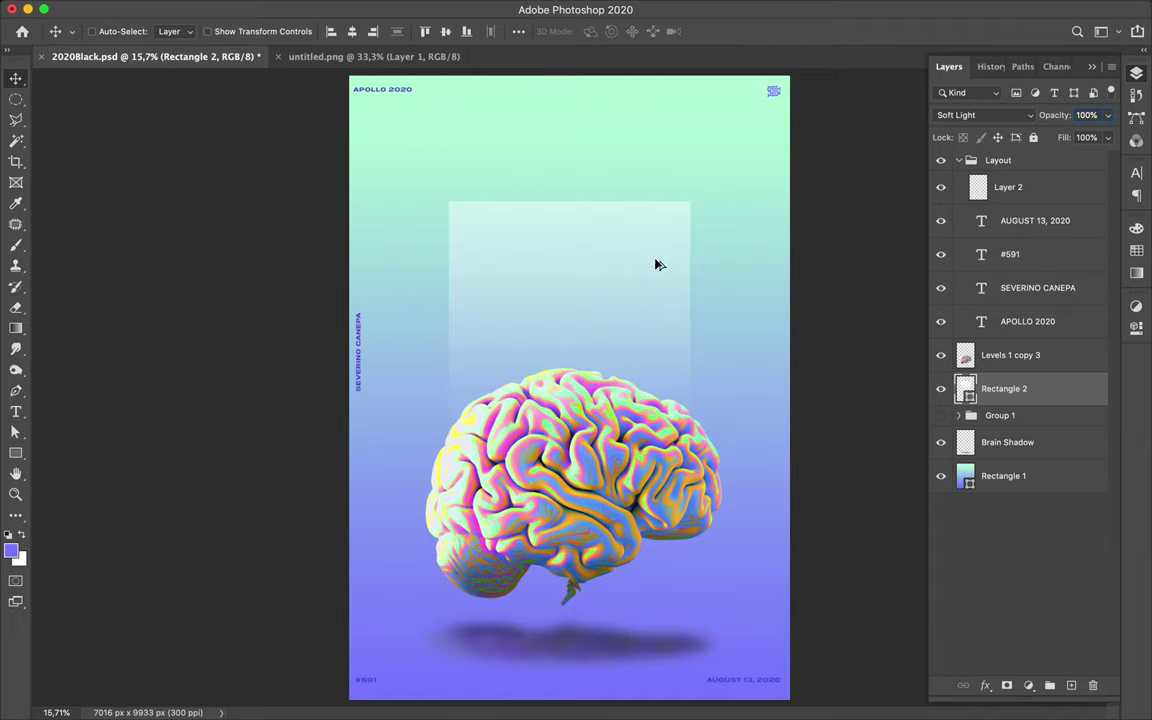
Duplicate Rectangle 2 and set the copy's blend mode to Pin Light
alt+drag(1021, 404, 1020, 386)
click(995, 115)
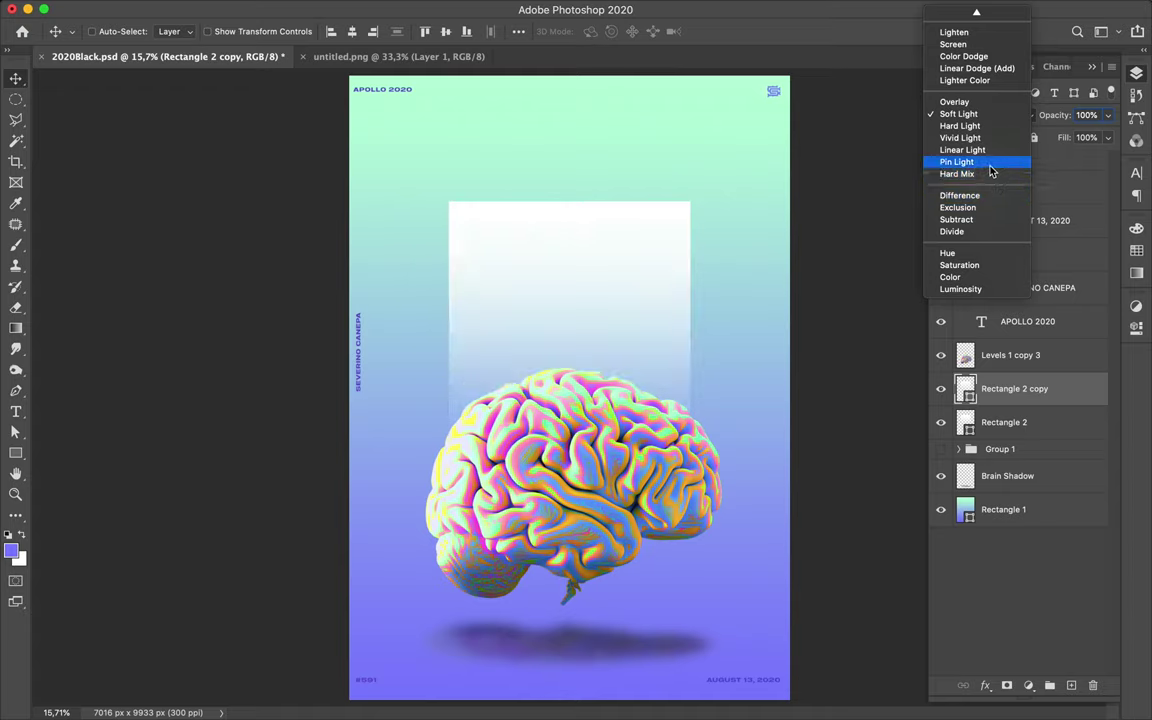
click(988, 165)
click(940, 389)
click(940, 389)
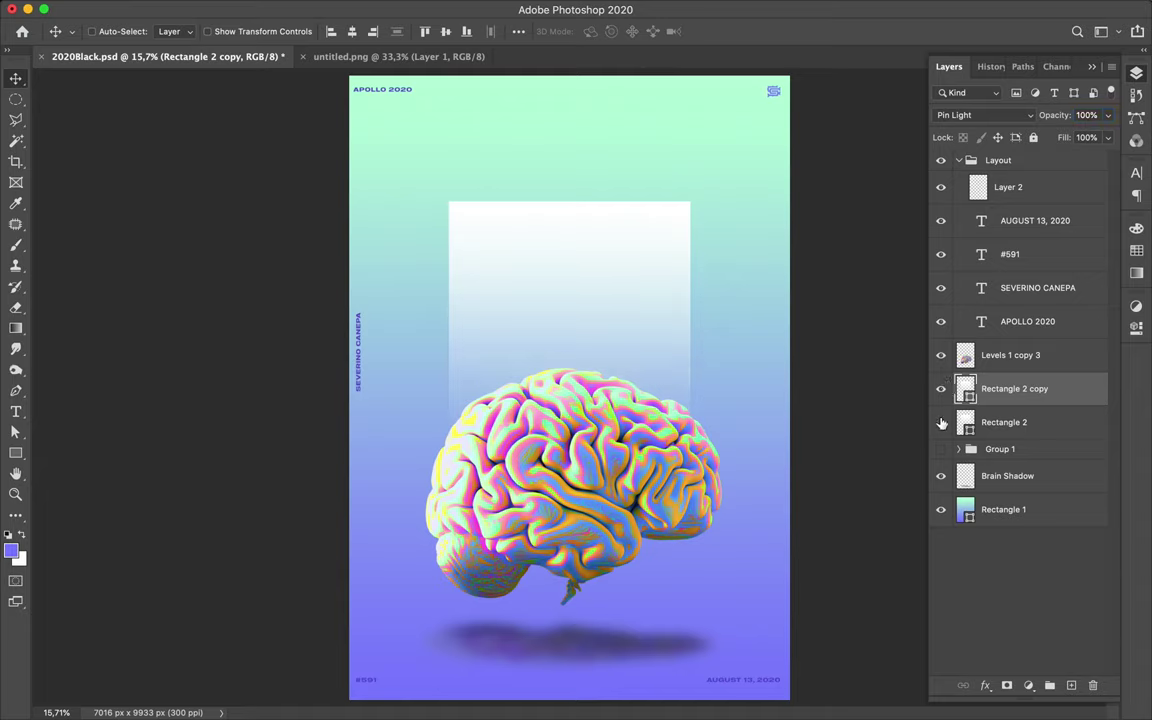
Hide and delete the original Rectangle 2, keeping Rectangle 2 copy selected
click(940, 422)
click(996, 424)
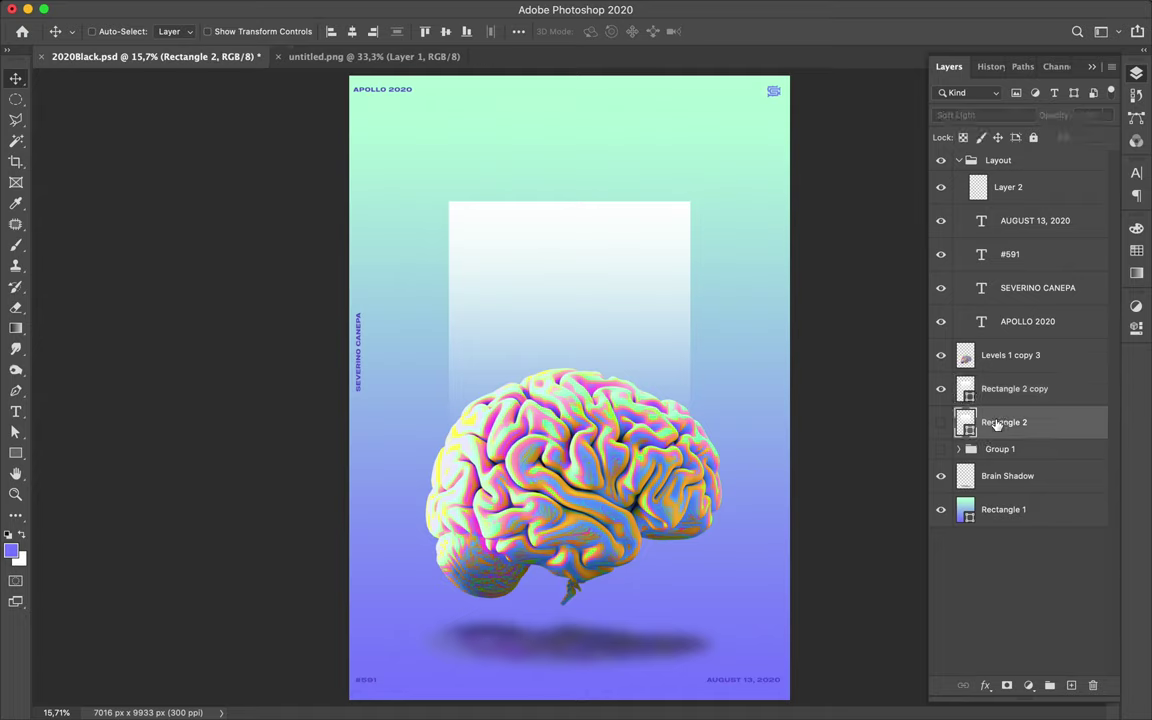
key(Delete)
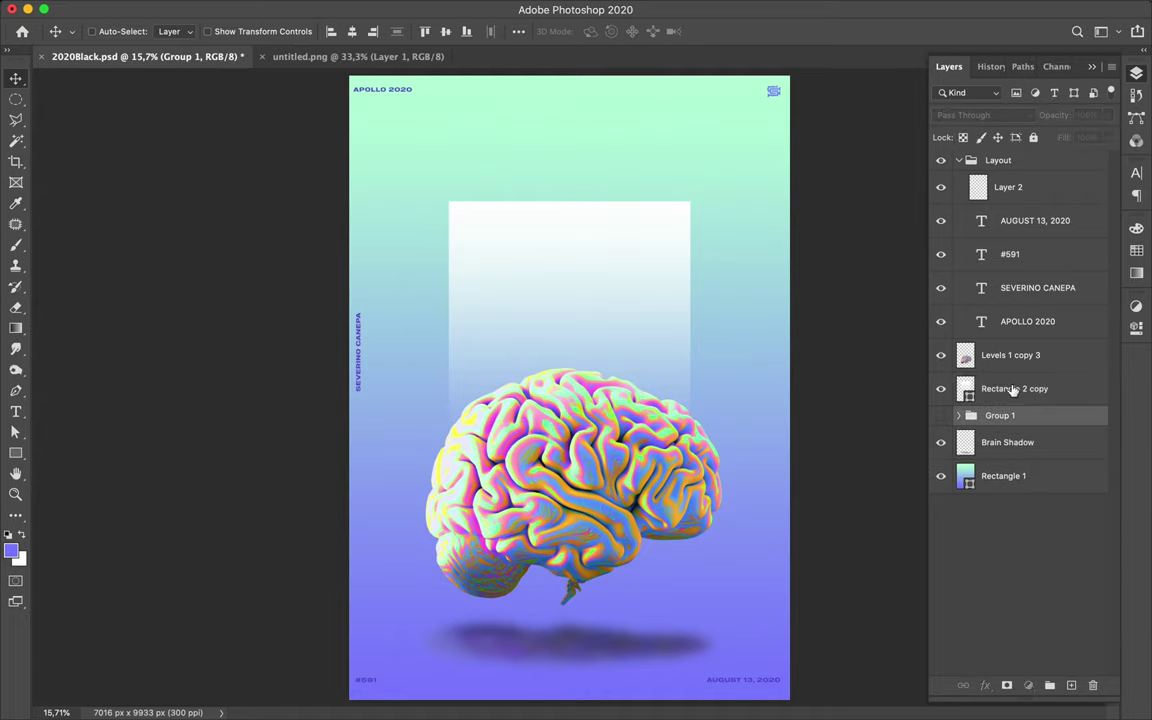
click(1013, 391)
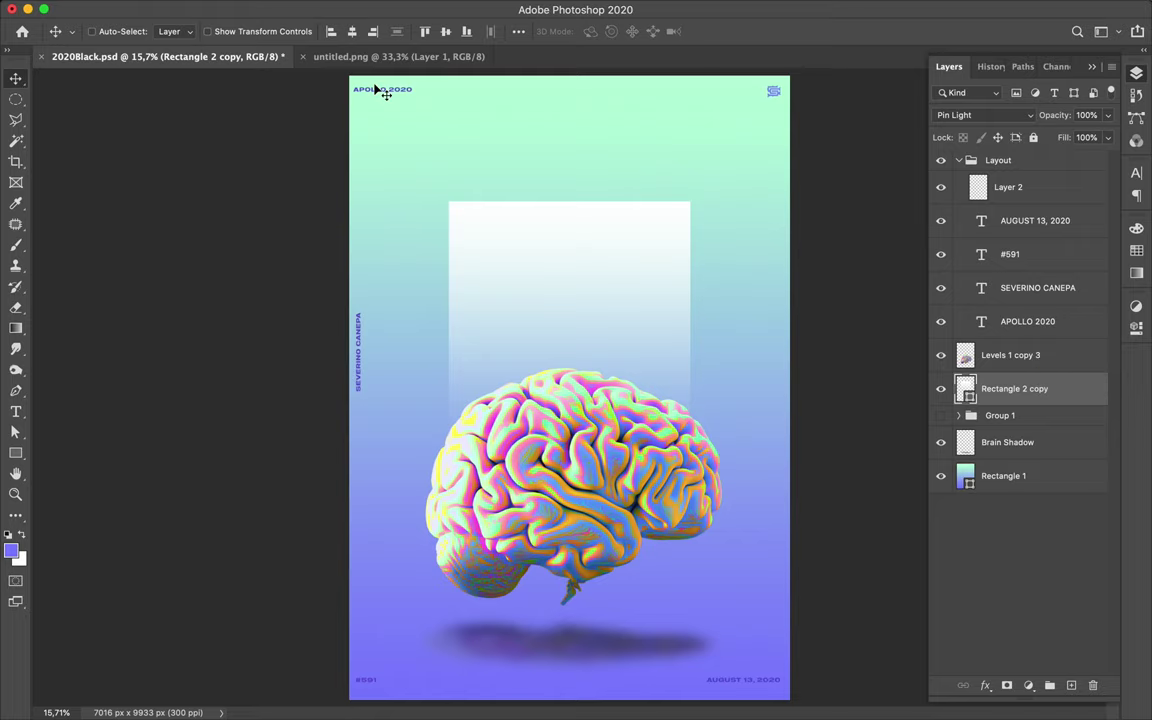
Set the gradient's left colour stop to the light green acff82 swatch
key(a)
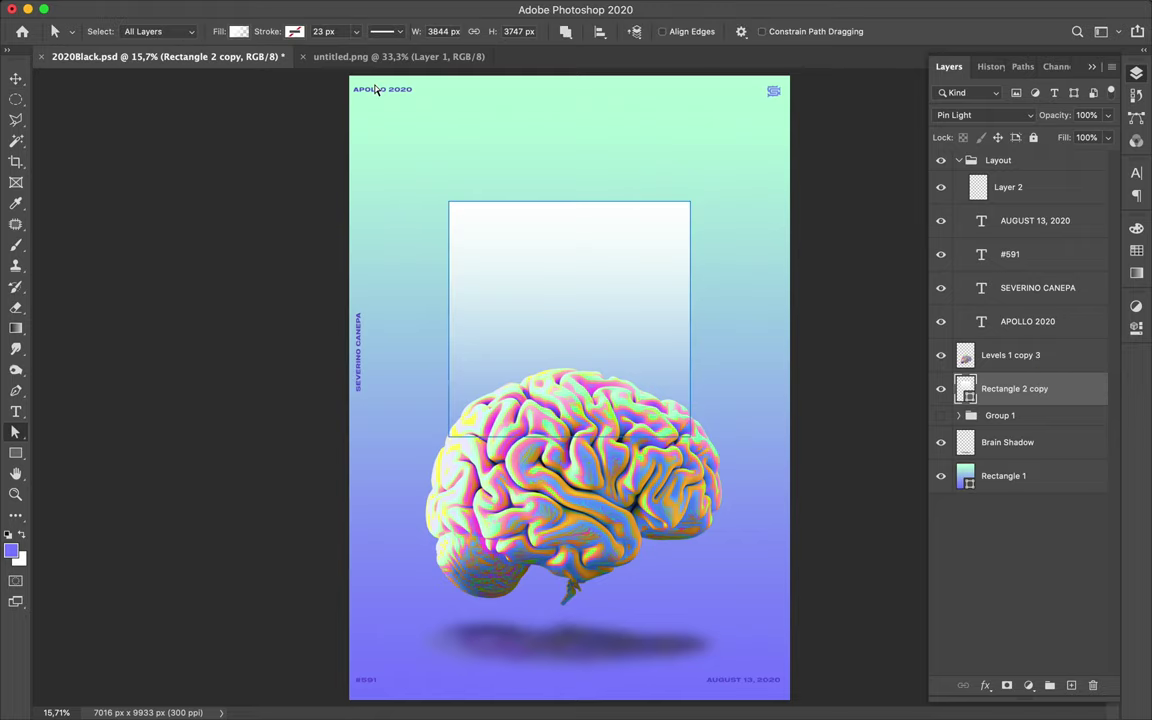
click(232, 31)
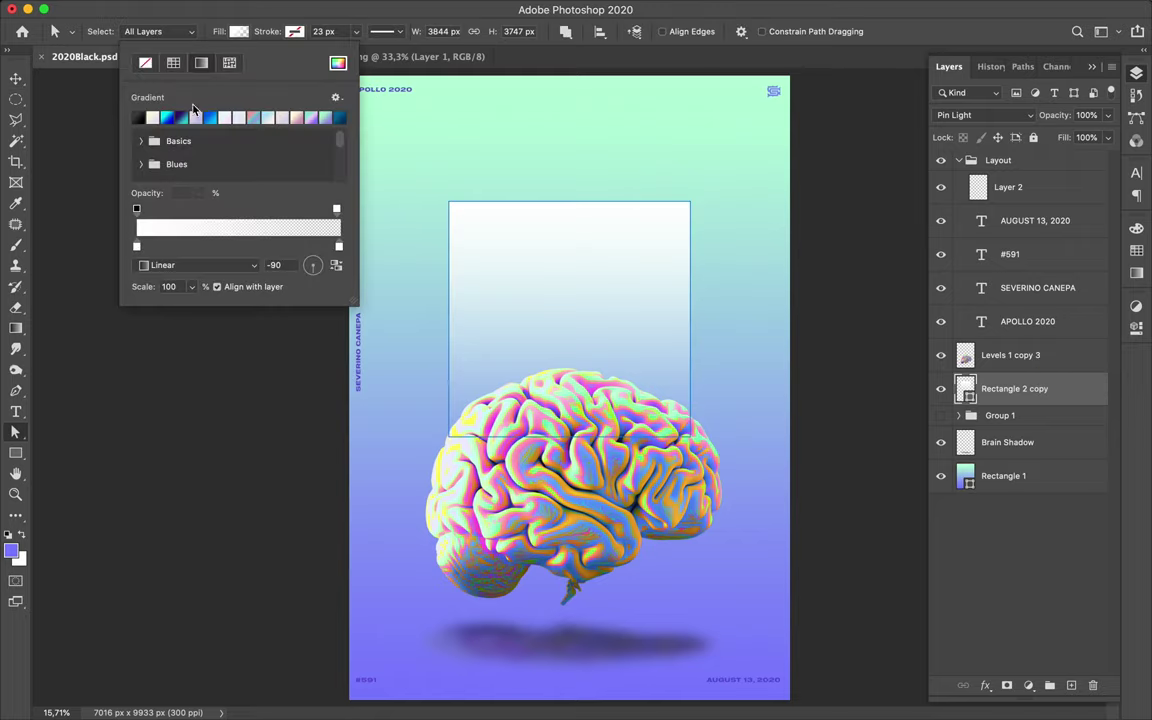
double_click(138, 246)
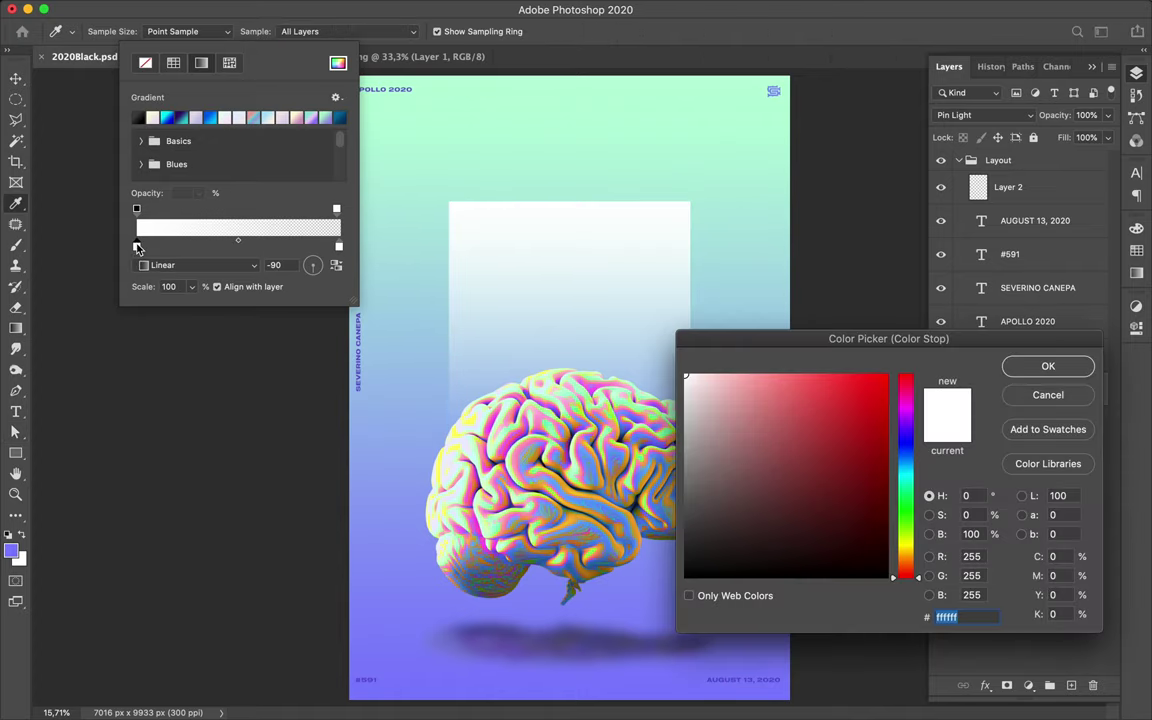
click(1136, 252)
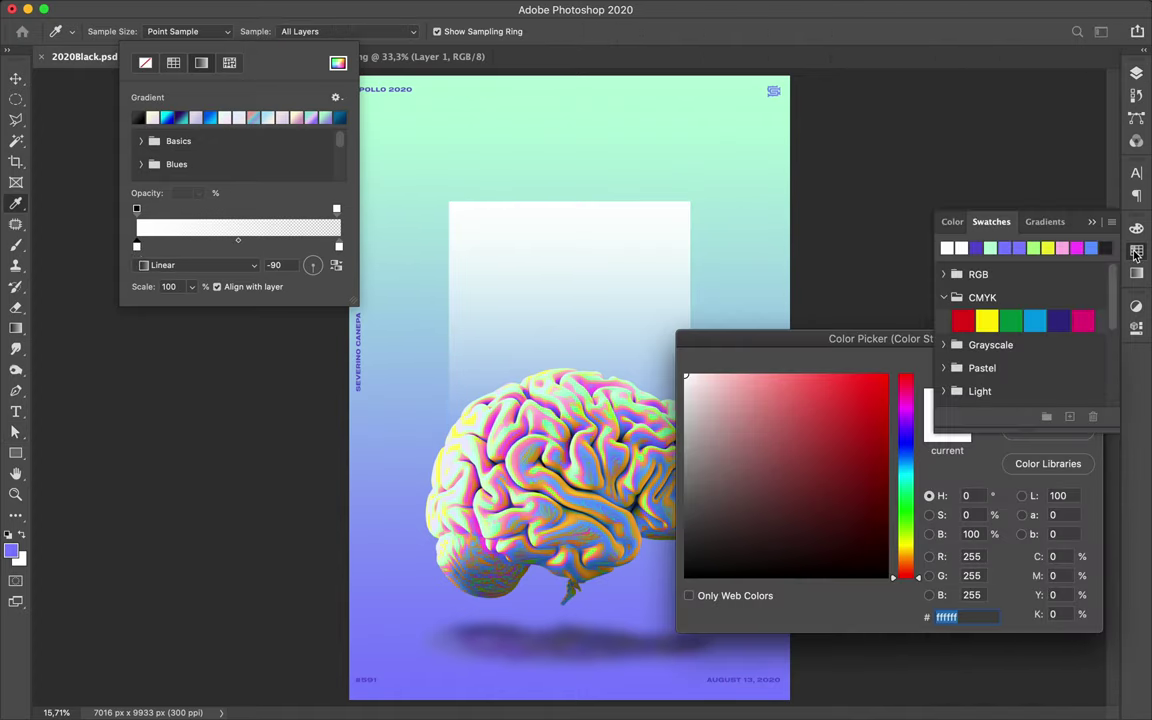
click(1045, 248)
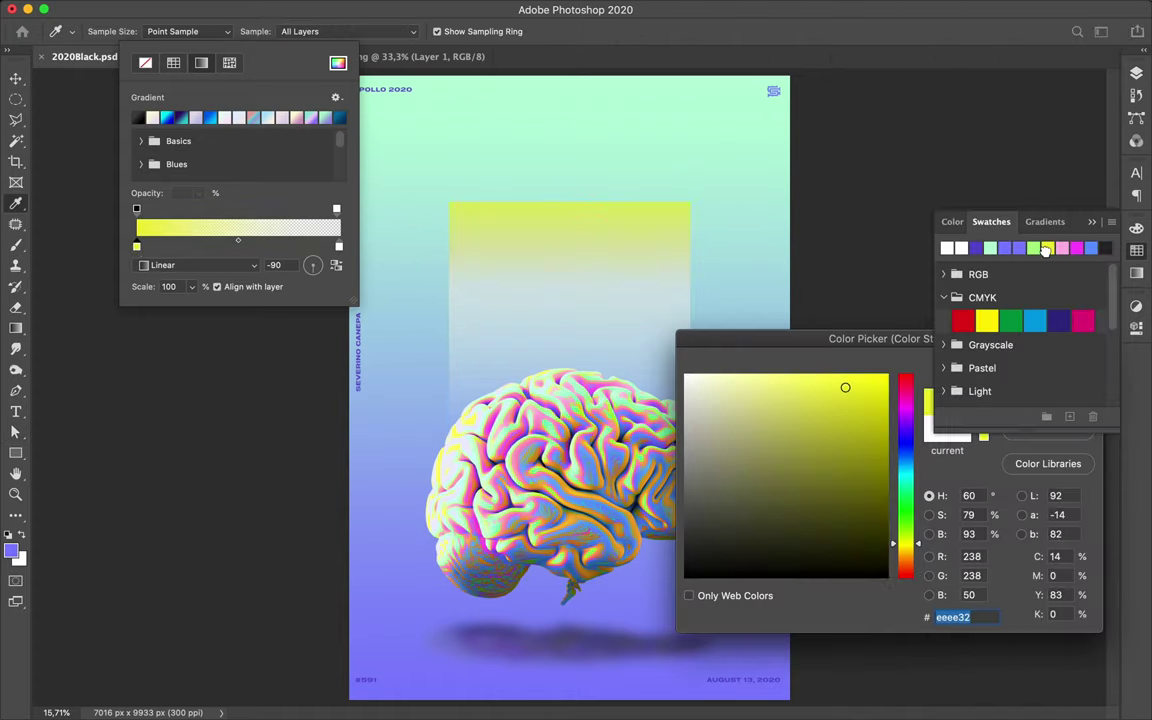
click(1037, 249)
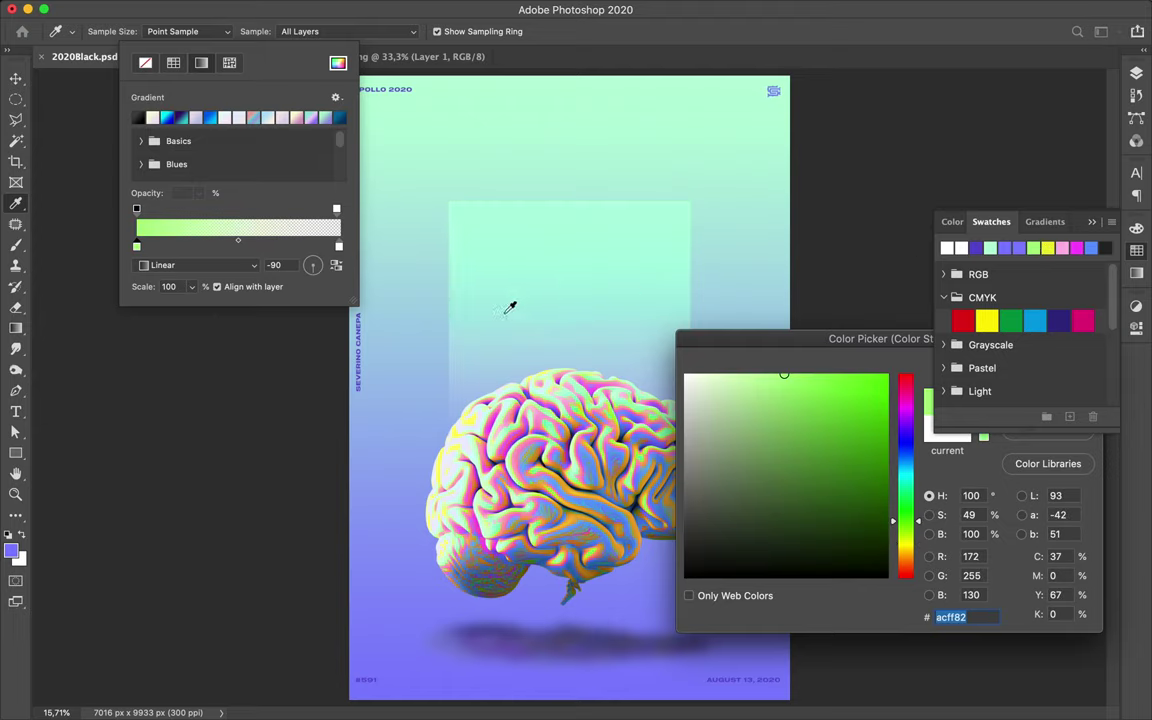
click(340, 255)
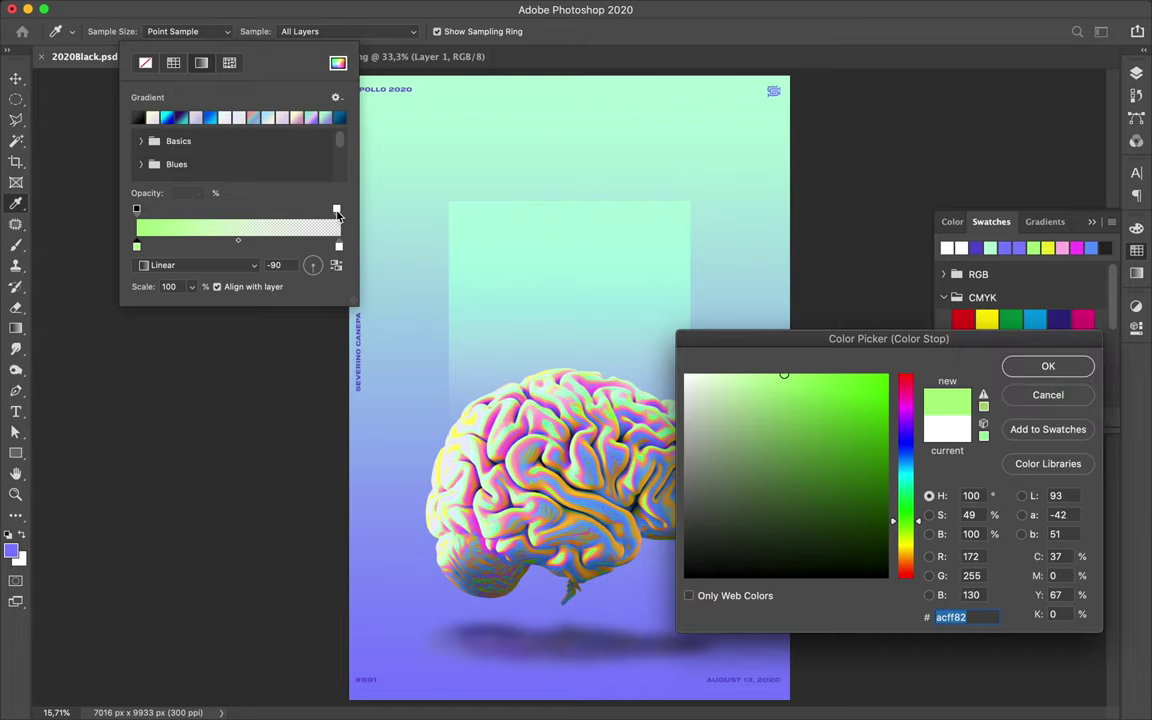
key(Escape)
Set the right colour stop to light green acff82 as well
key(a)
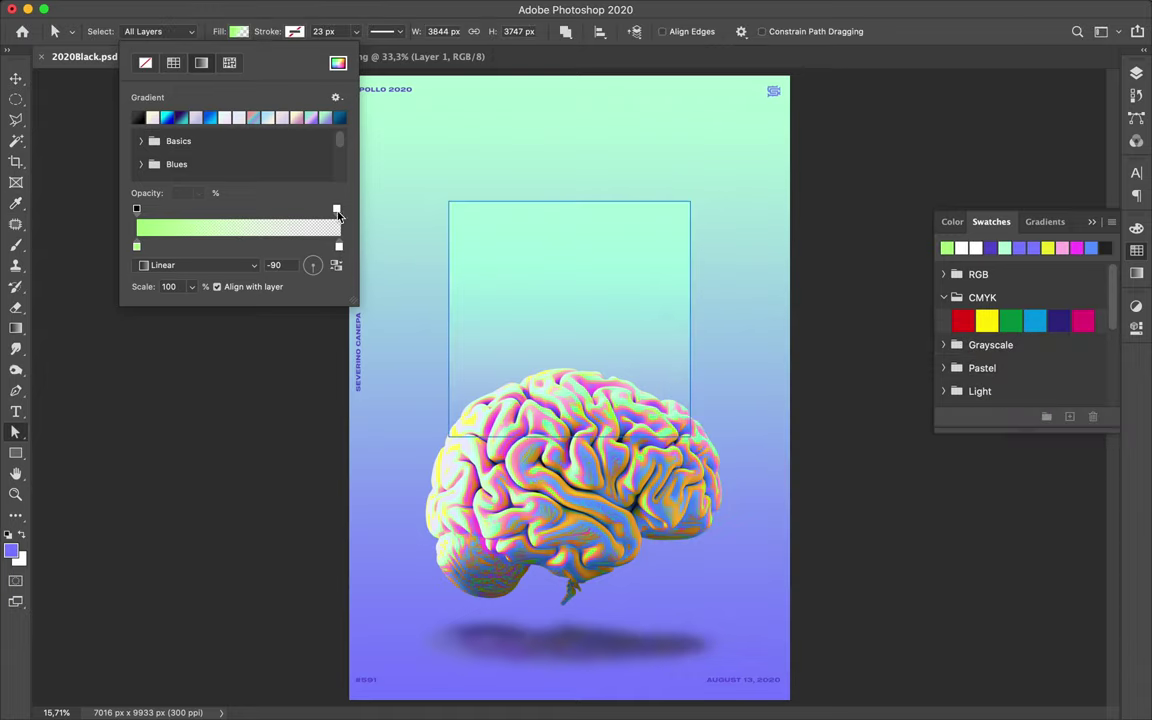
click(338, 210)
double_click(340, 249)
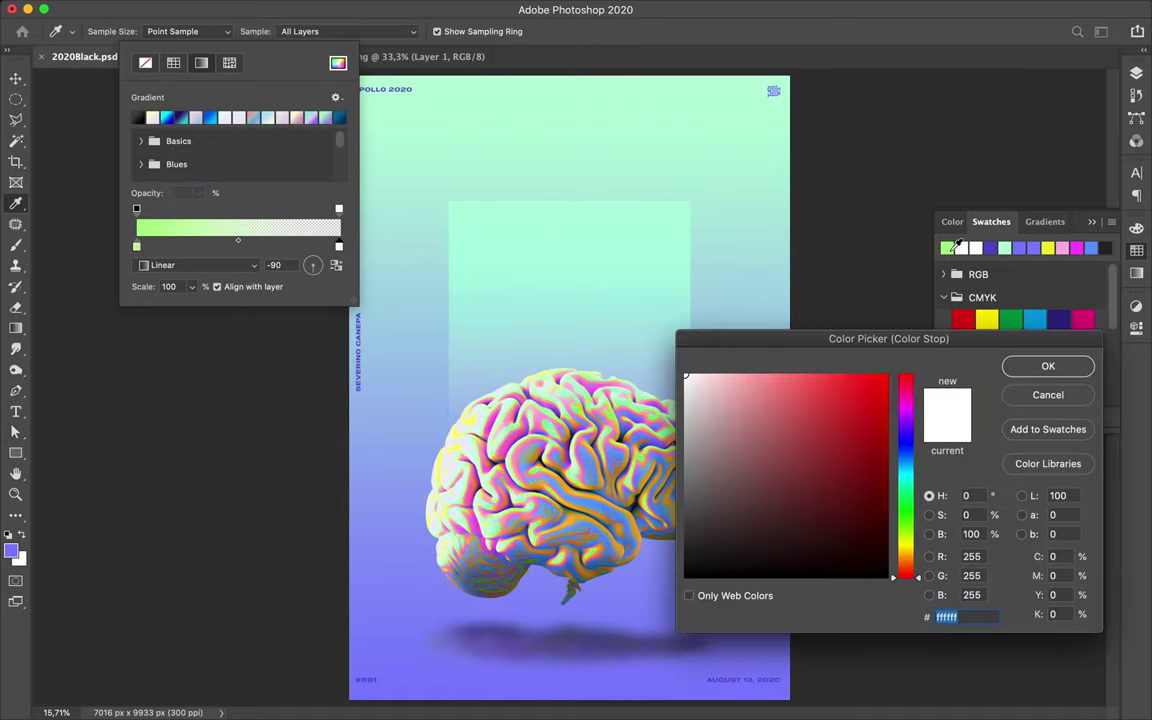
click(947, 248)
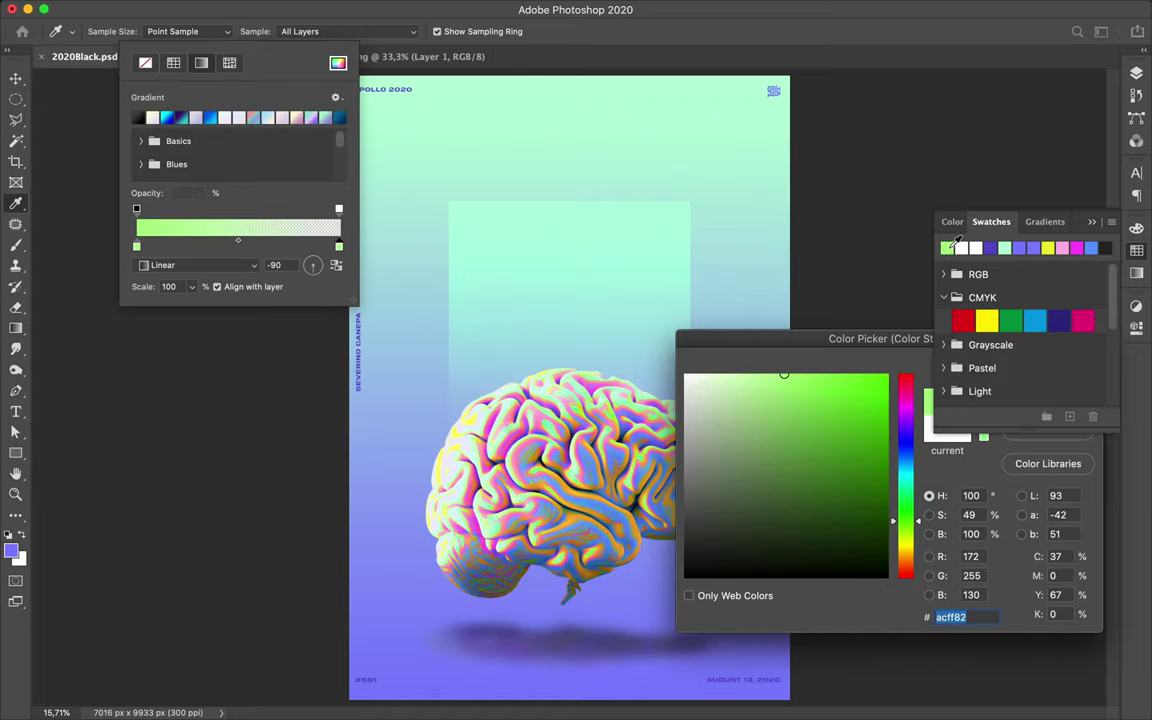
drag(913, 338, 762, 394)
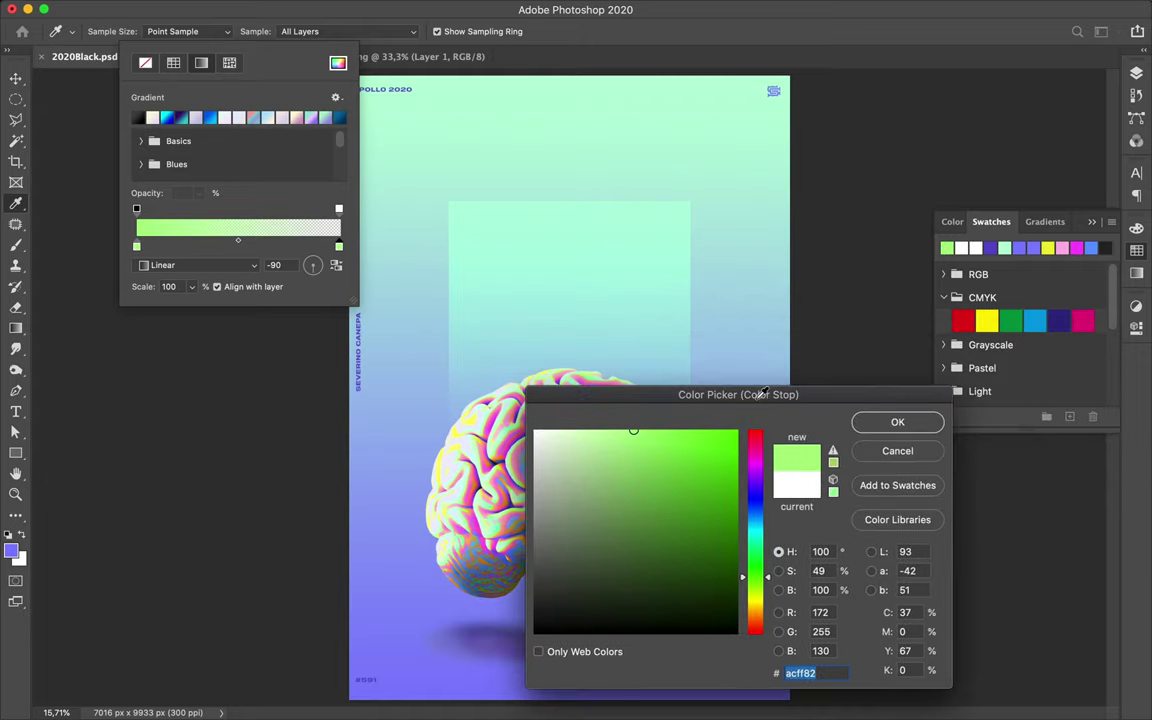
click(862, 422)
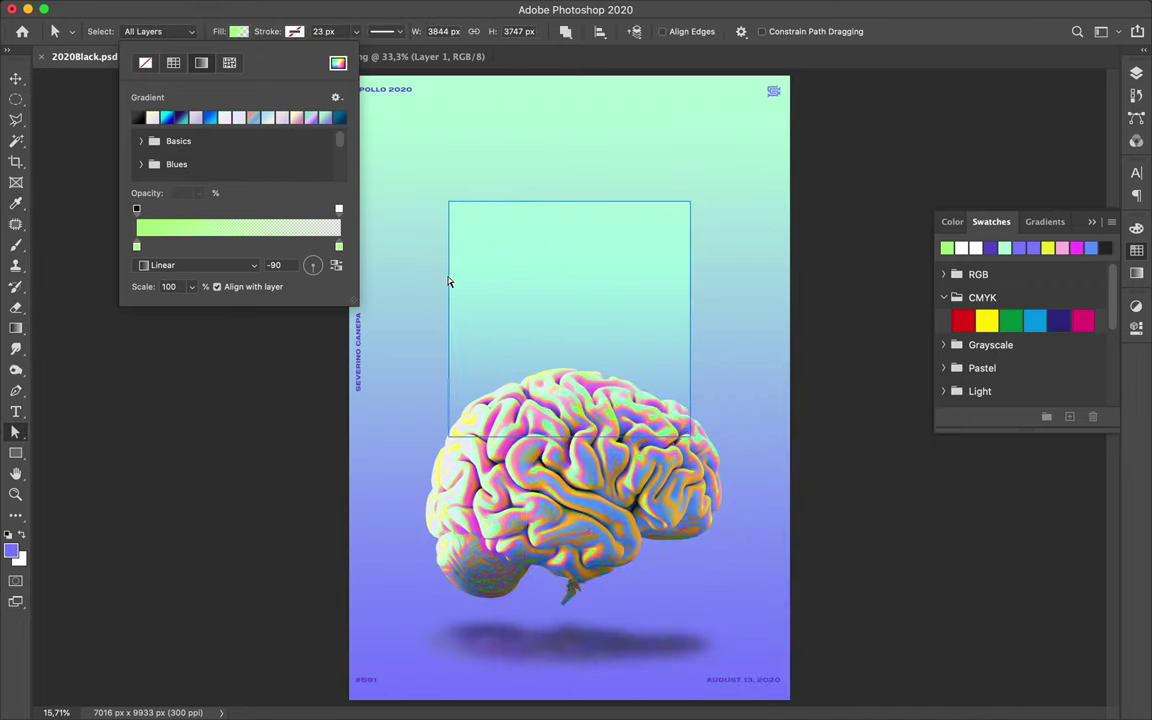
click(786, 204)
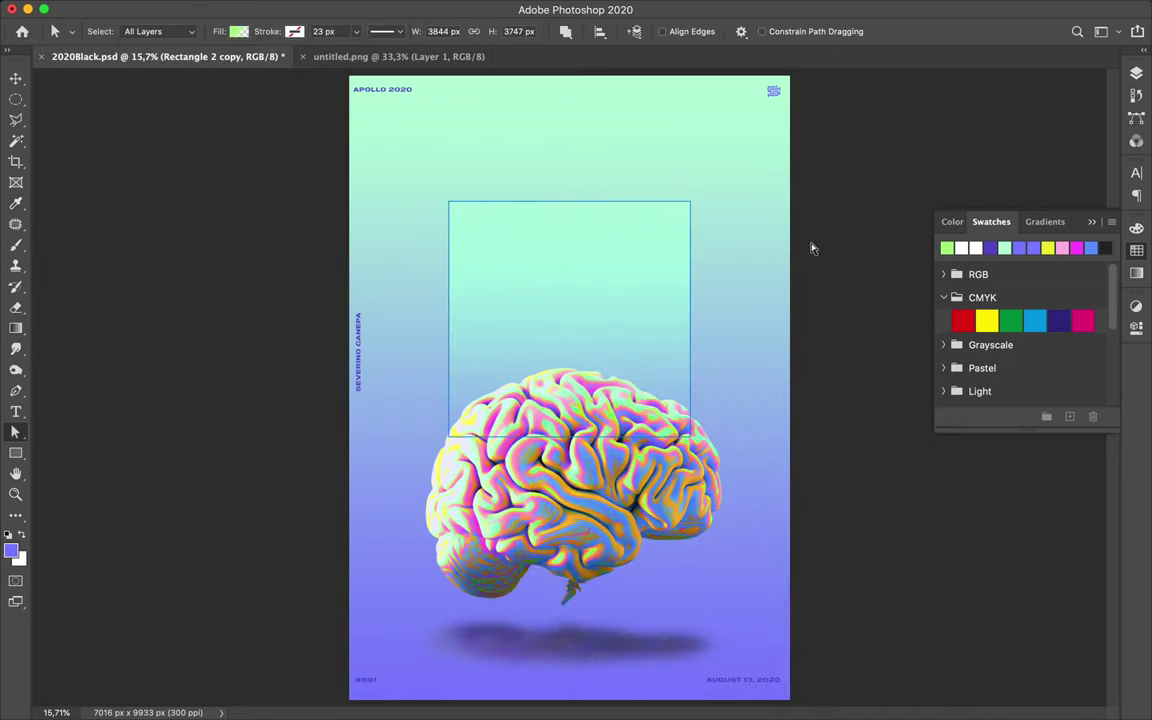
Transform the mint rectangle to about 16% width, then duplicate it as Rectangle 2 copy 2 beside it
click(748, 275)
key(v)
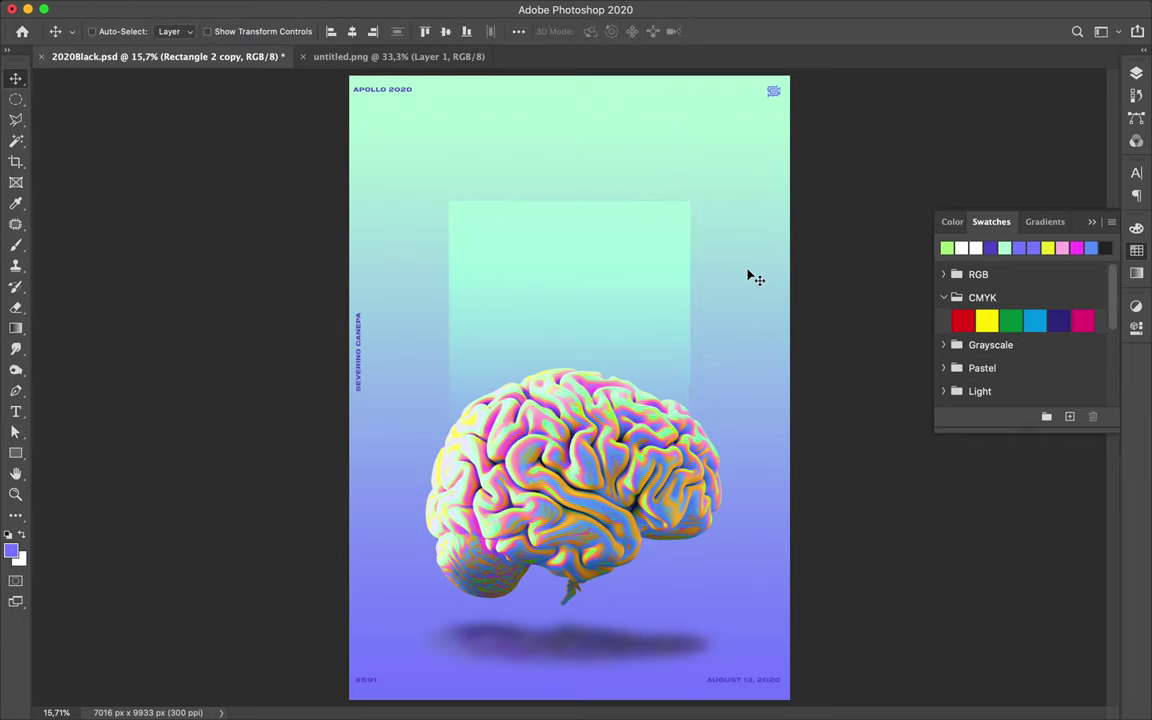
key(ctrl+t)
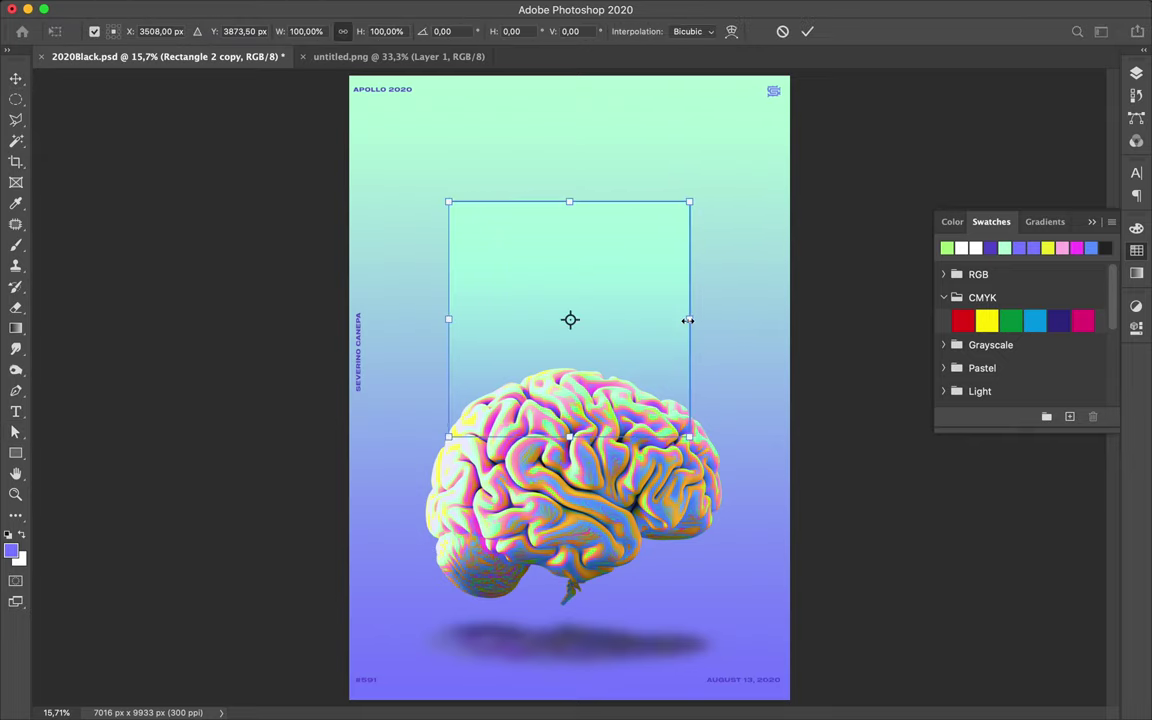
drag(592, 318, 463, 321)
key(Return)
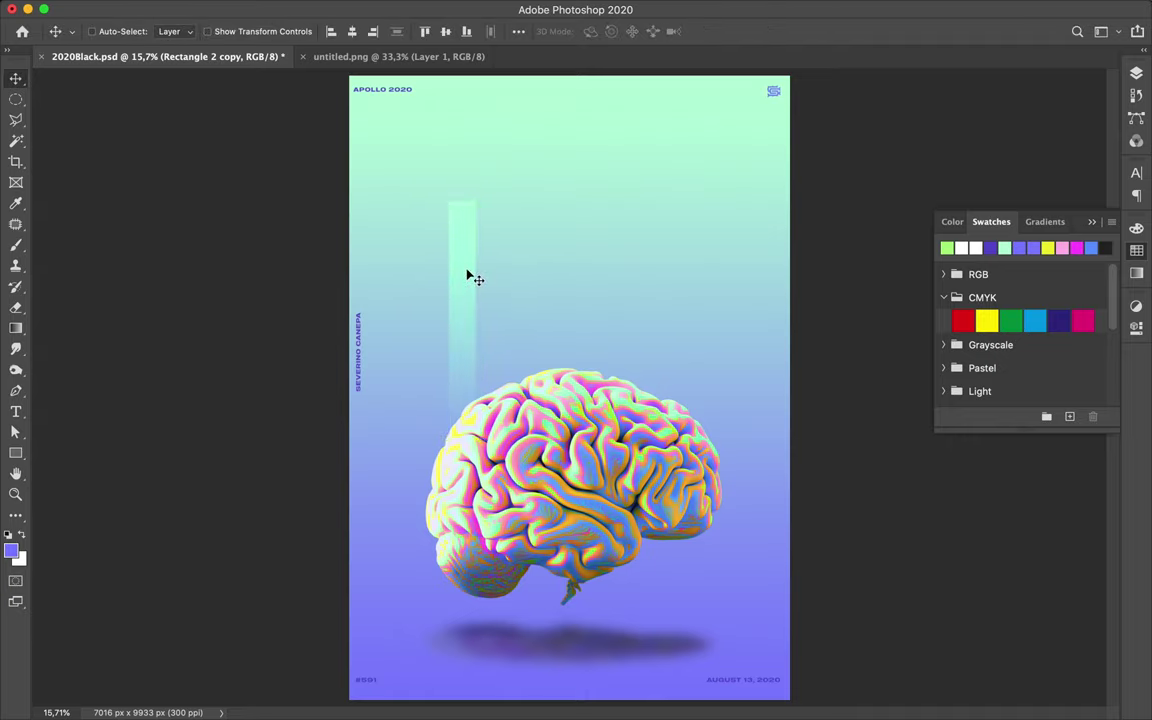
drag(501, 278, 503, 279)
drag(505, 280, 505, 280)
Recolour both gradient stops of the second strip to magenta fa4cfa, then duplicate it to the right
key(a)
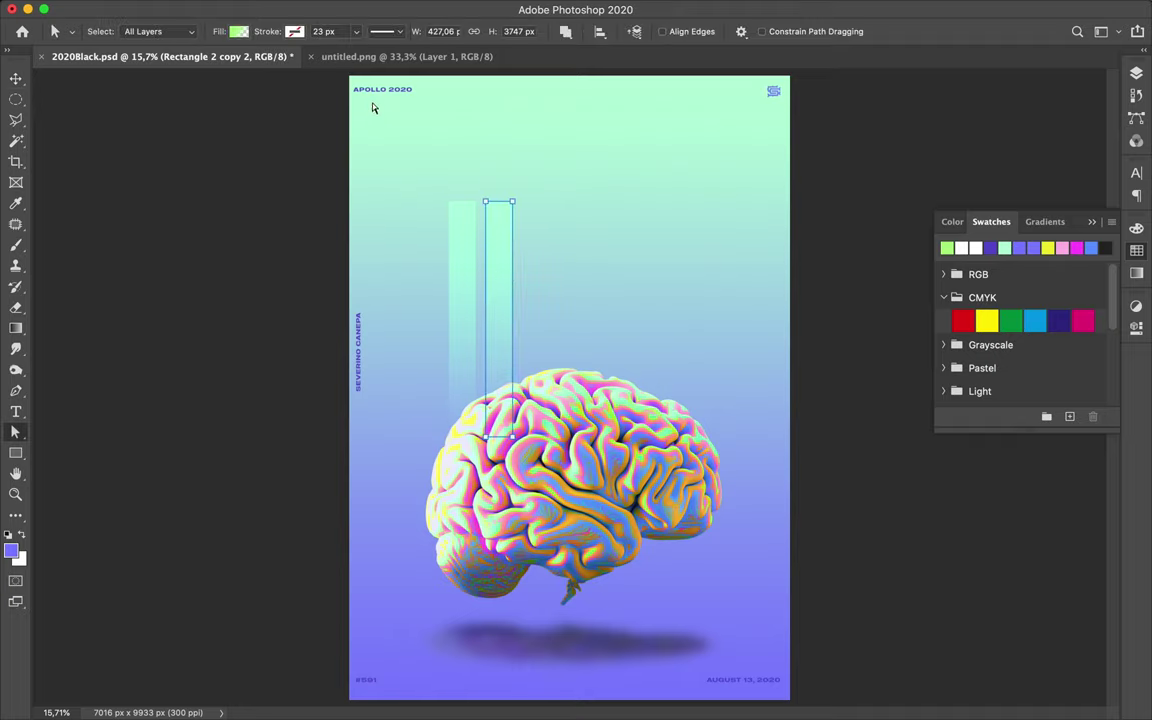
click(239, 32)
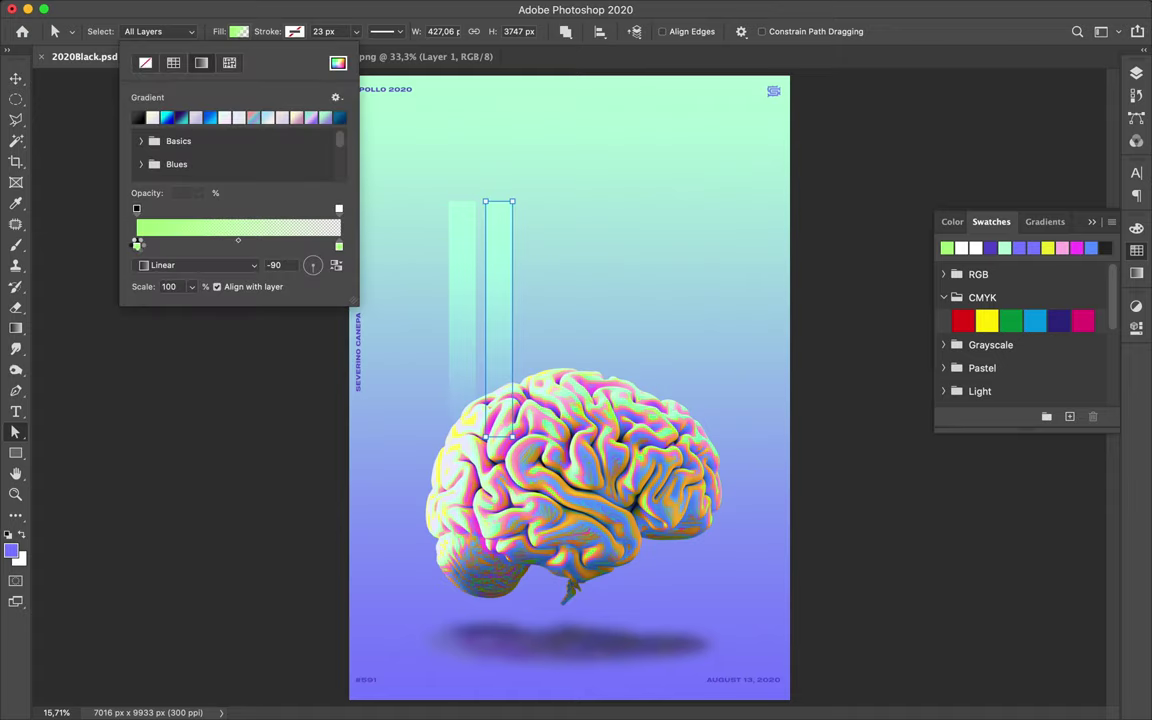
double_click(138, 247)
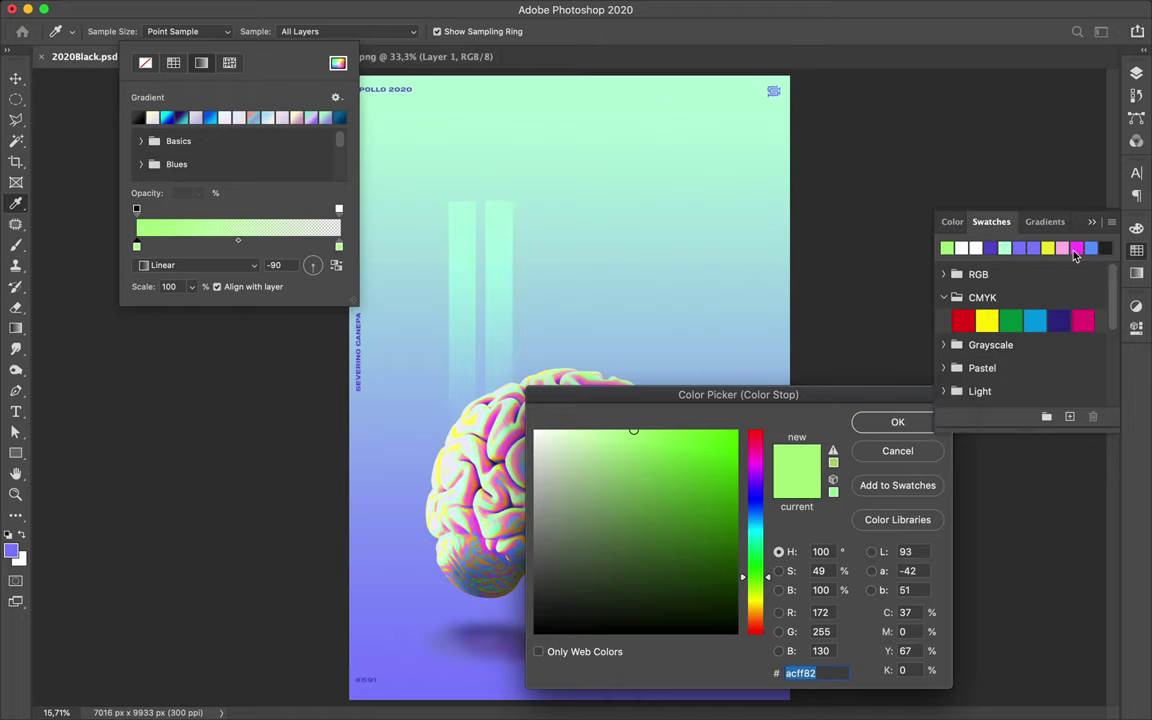
click(1077, 248)
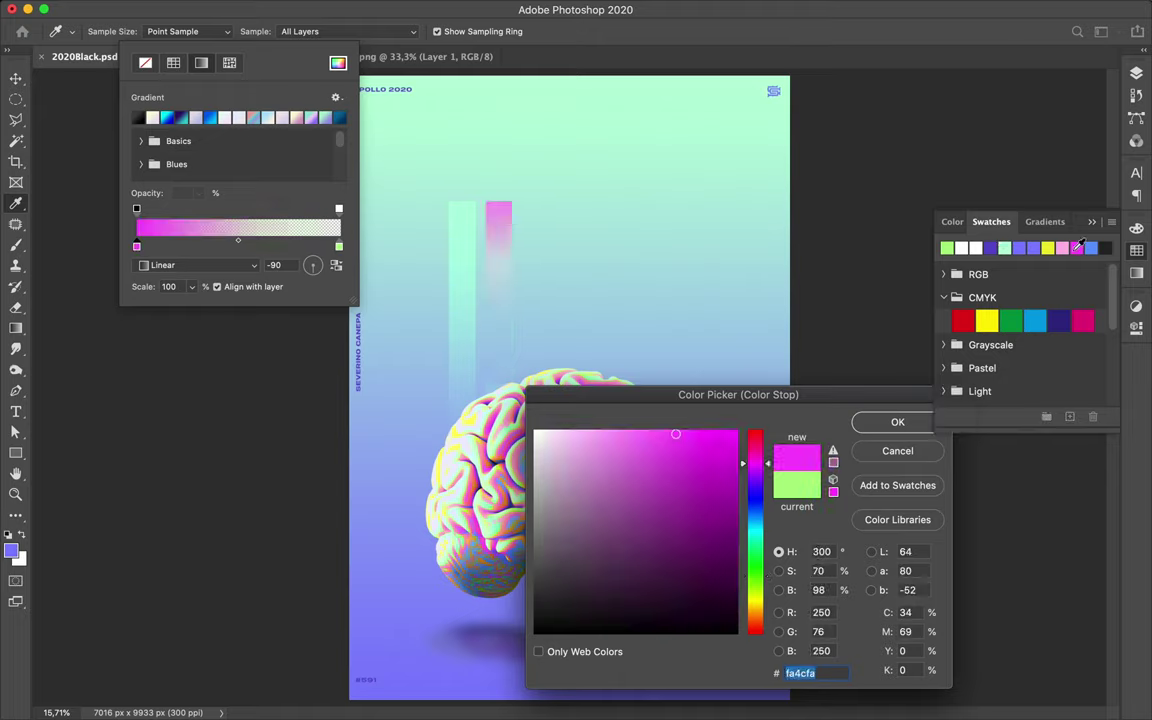
click(894, 421)
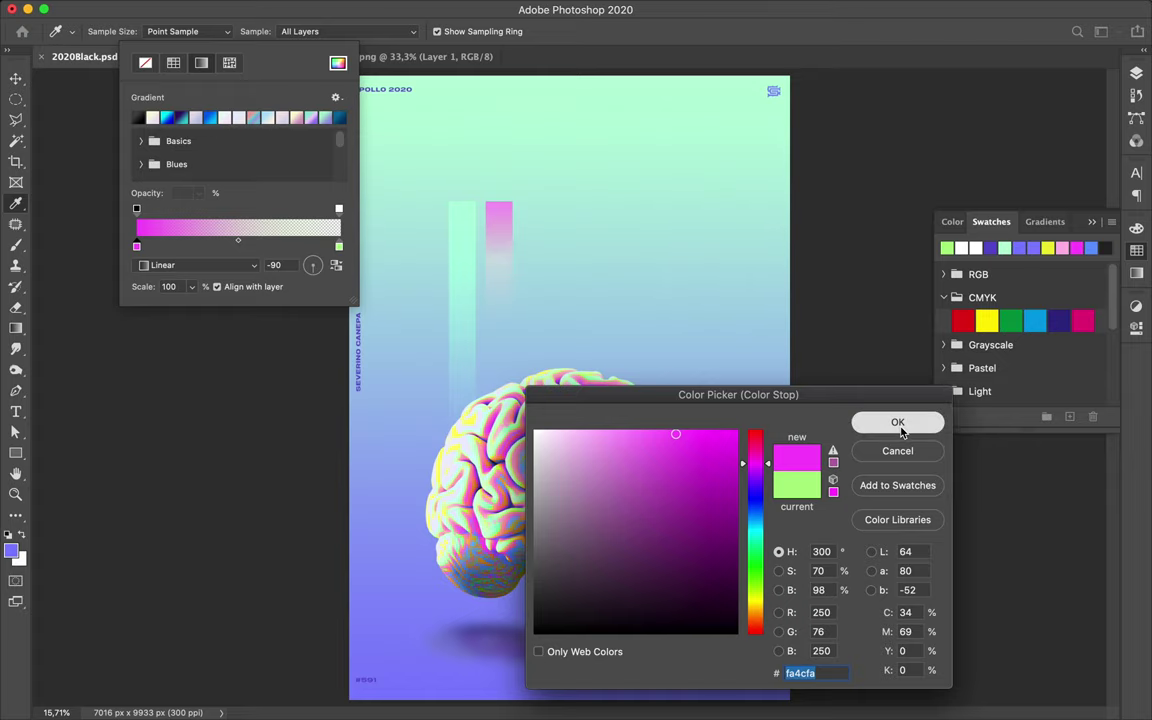
click(339, 247)
double_click(339, 247)
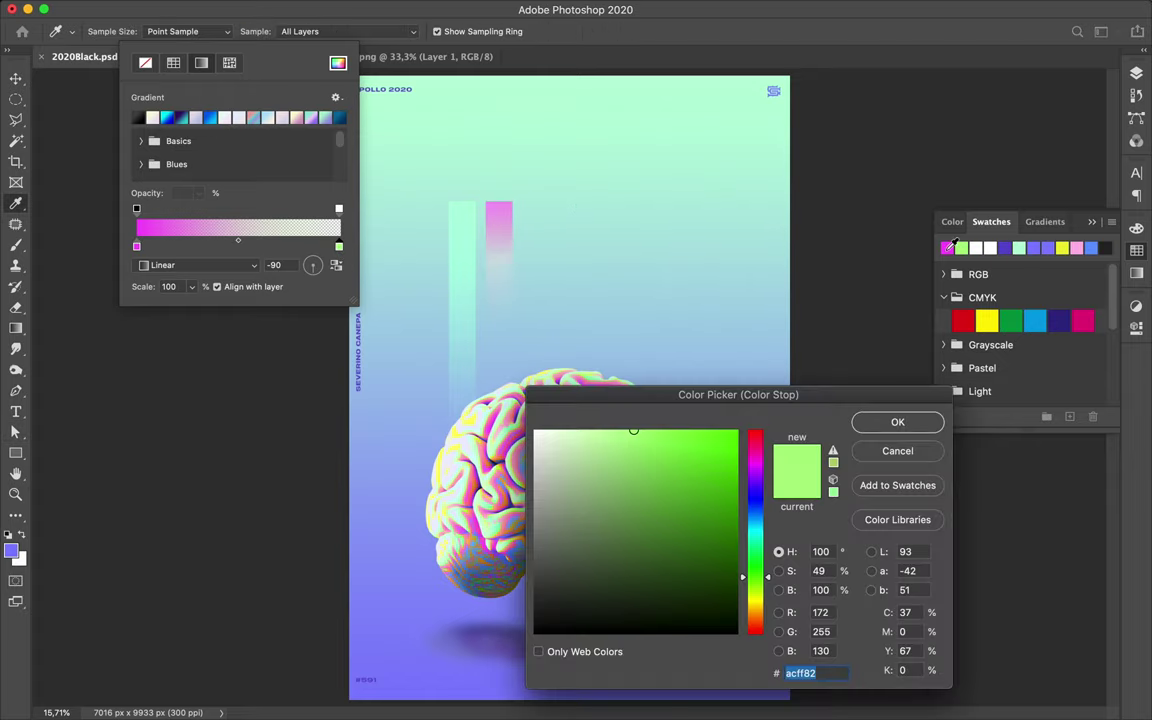
key(super+v)
click(897, 423)
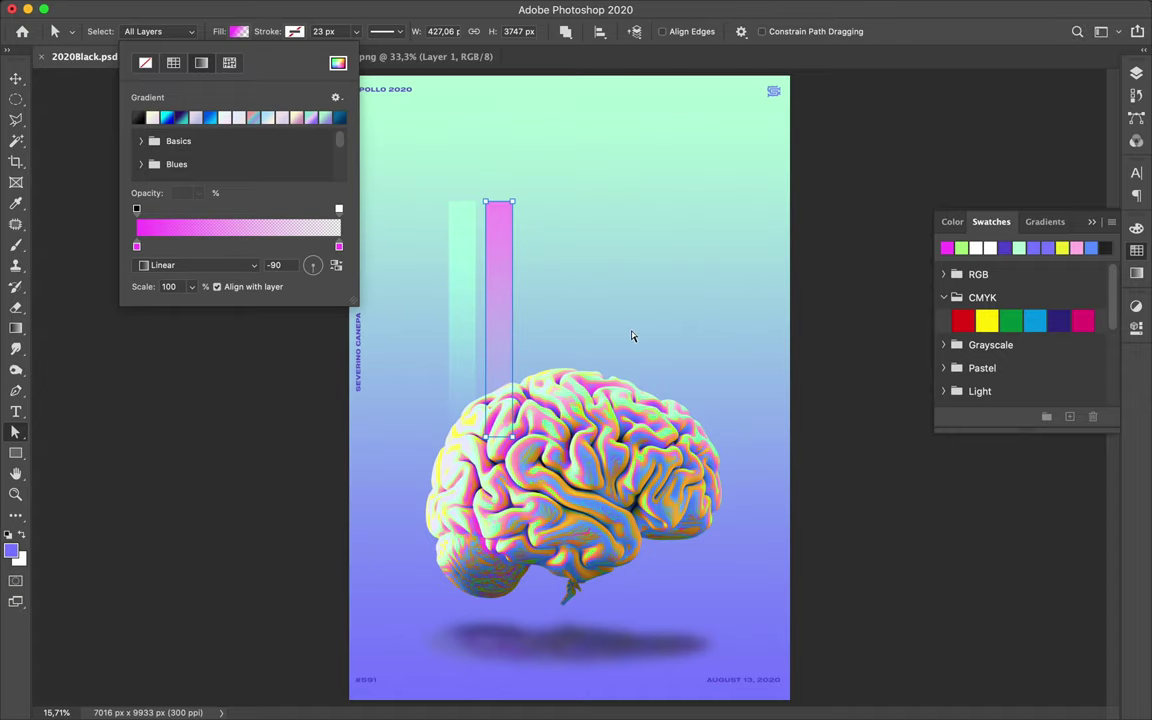
key(v)
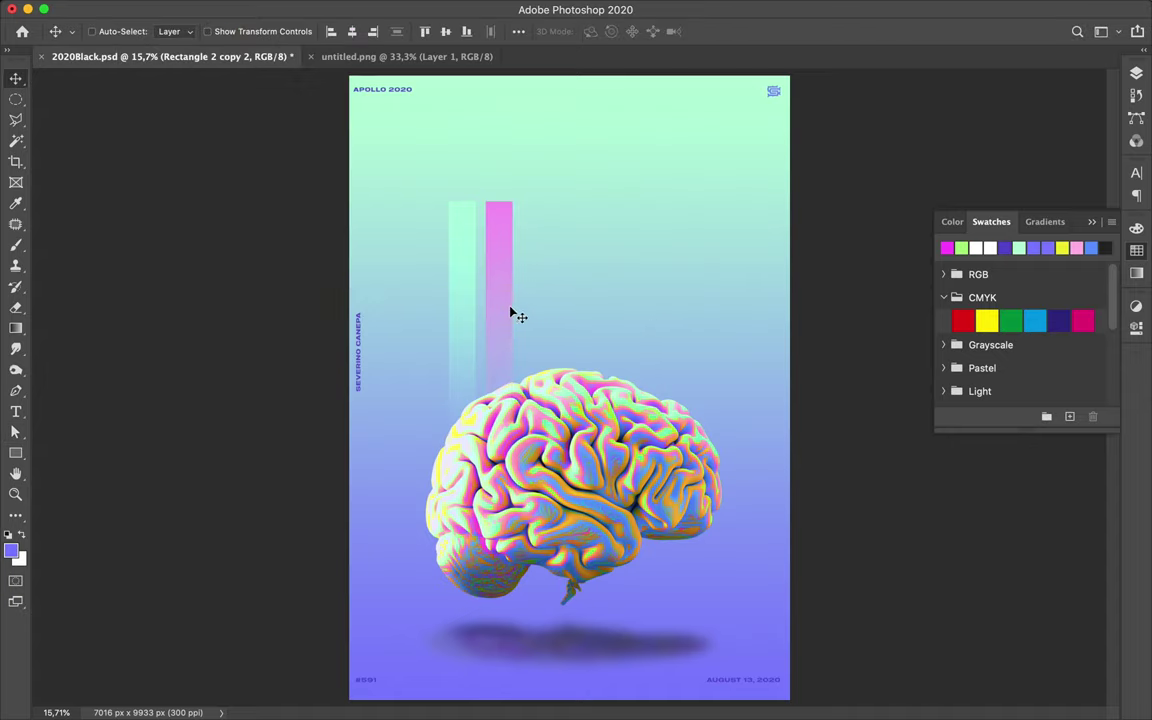
drag(532, 303, 545, 314)
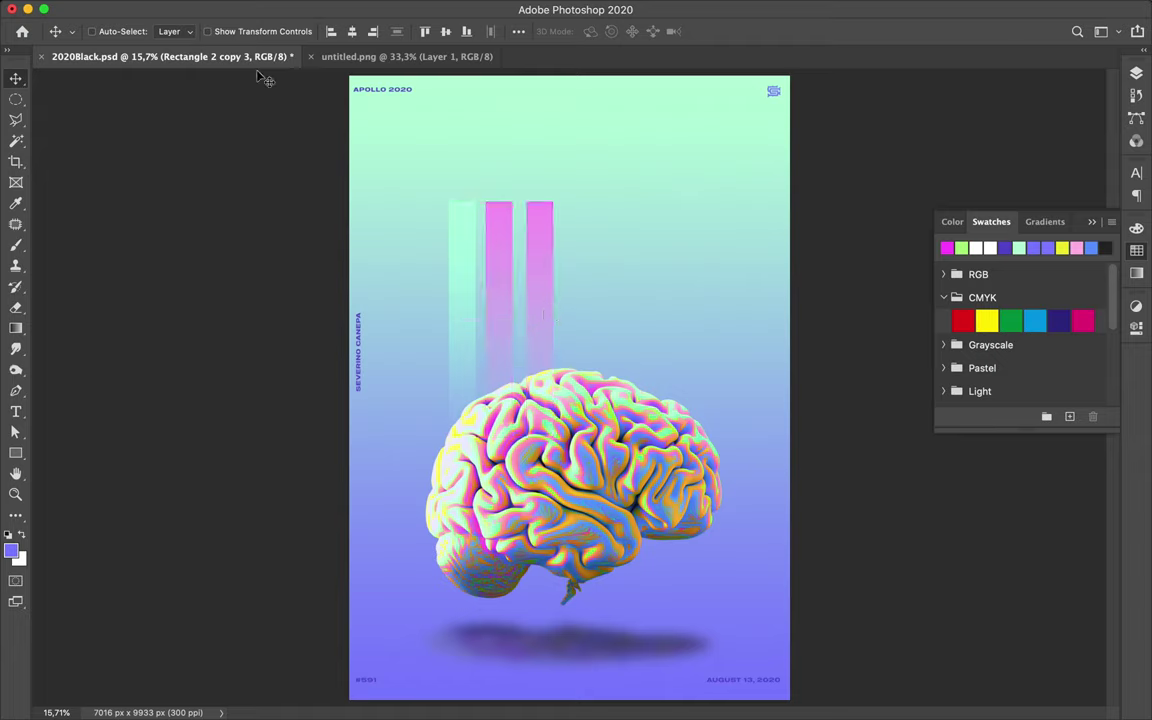
Set the third strip's left gradient stop to the violet 5f4bce swatch
key(a)
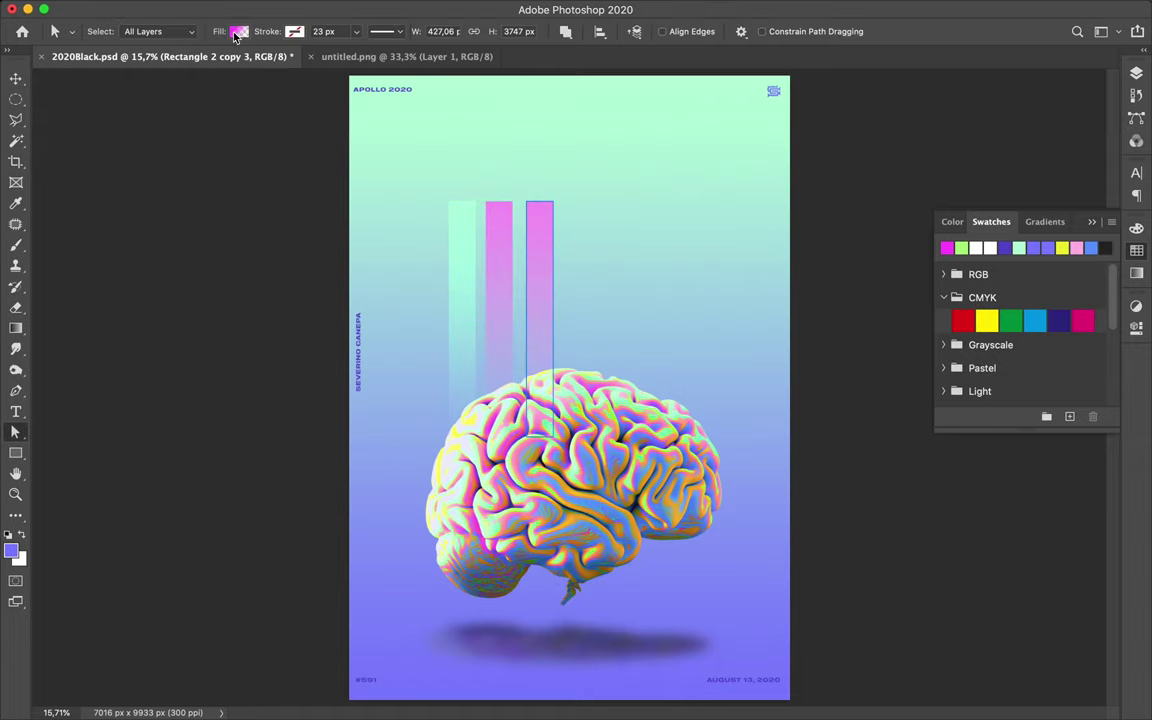
click(238, 32)
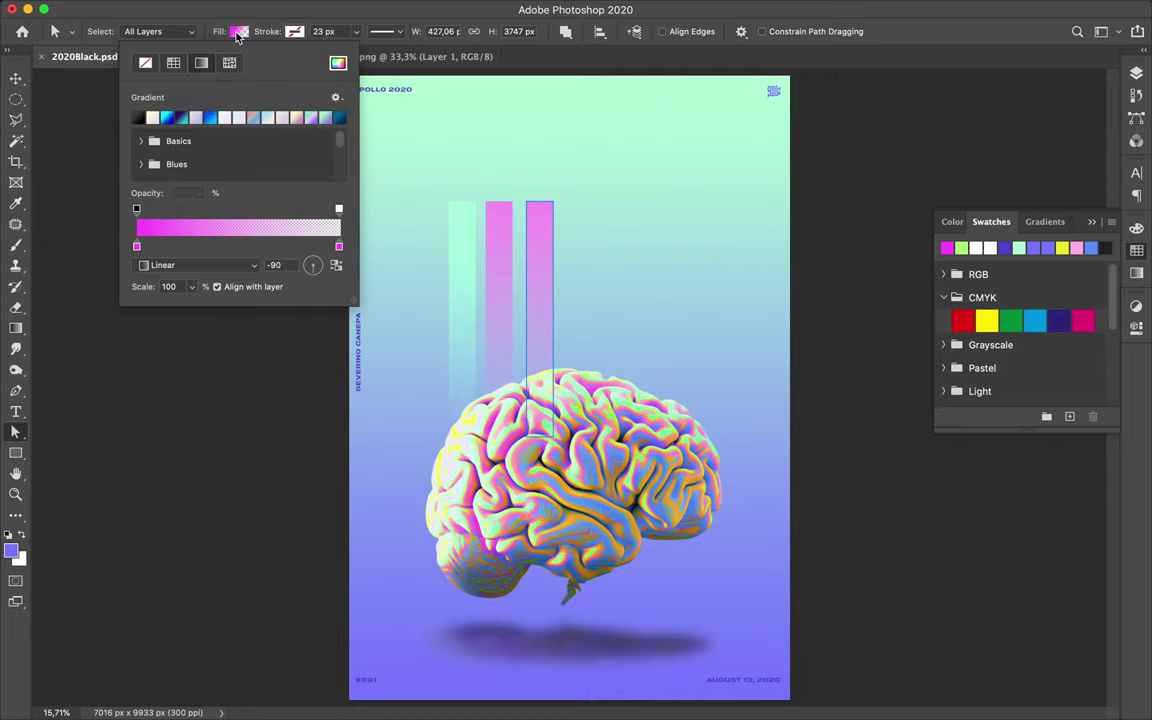
click(137, 246)
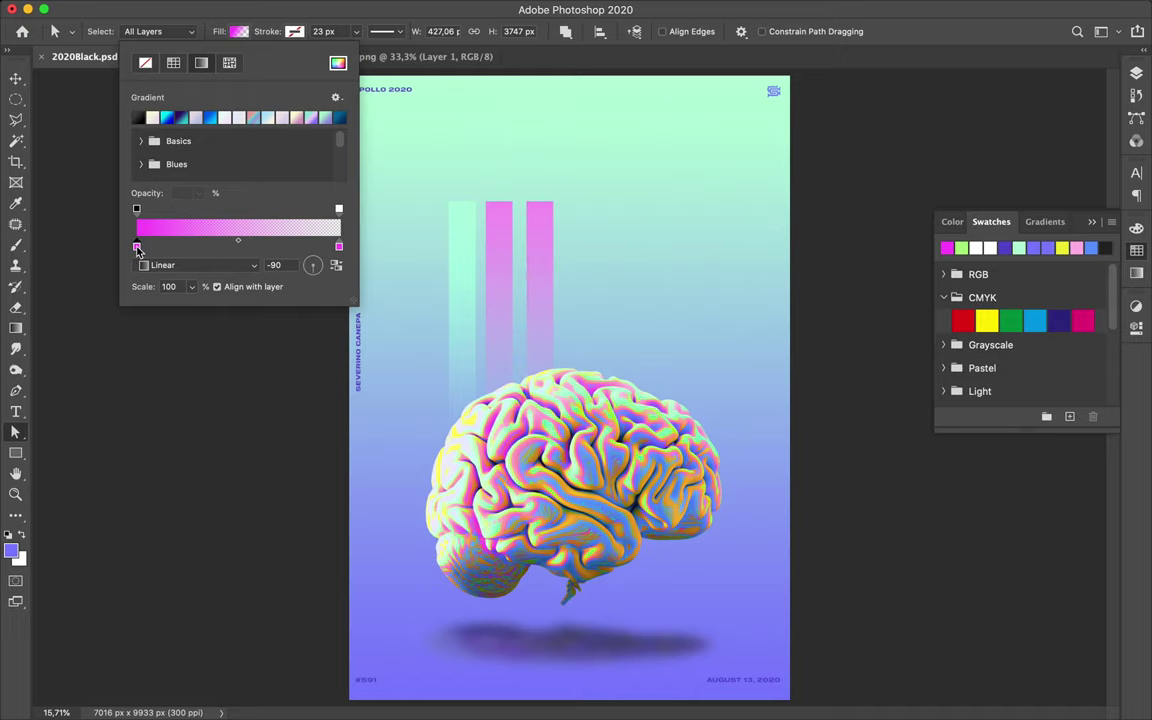
double_click(137, 246)
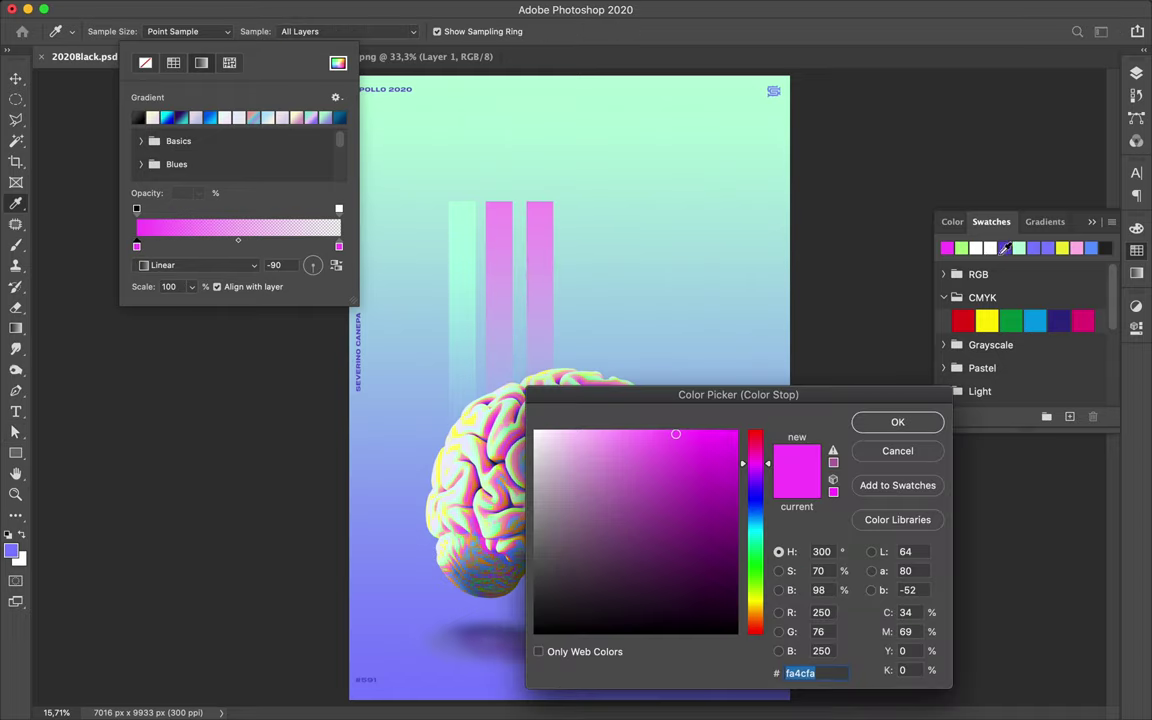
click(1040, 247)
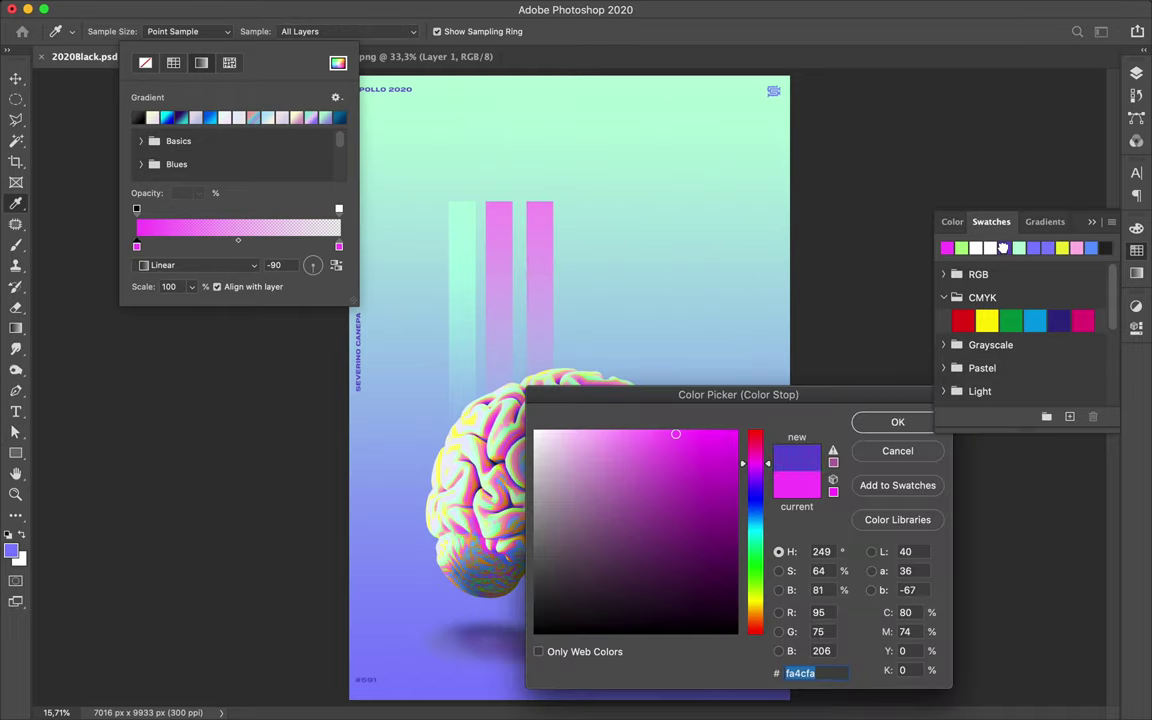
click(898, 422)
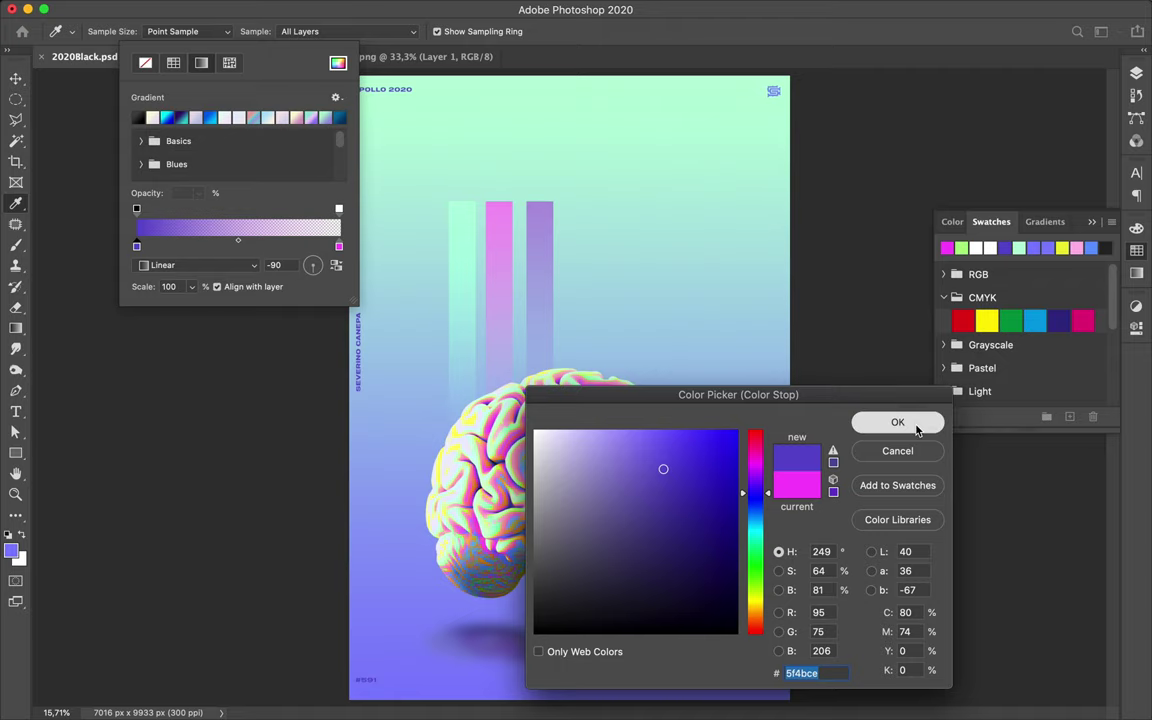
Change the right gradient stop to blue-purple
click(339, 248)
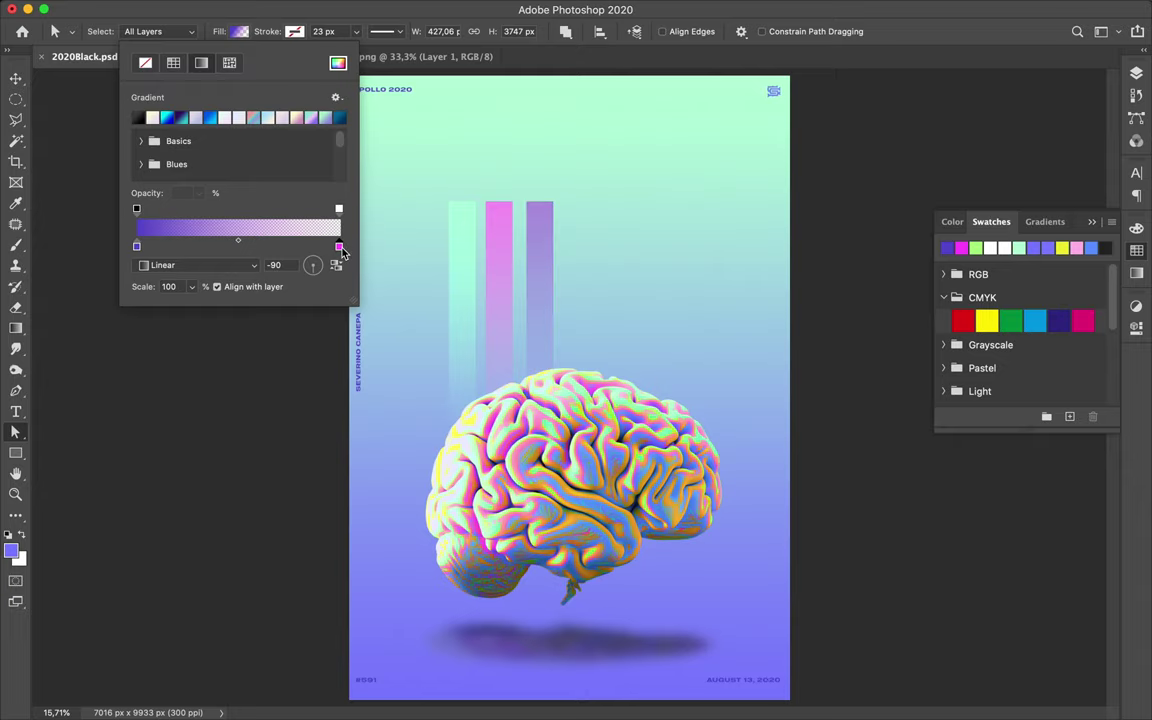
double_click(339, 248)
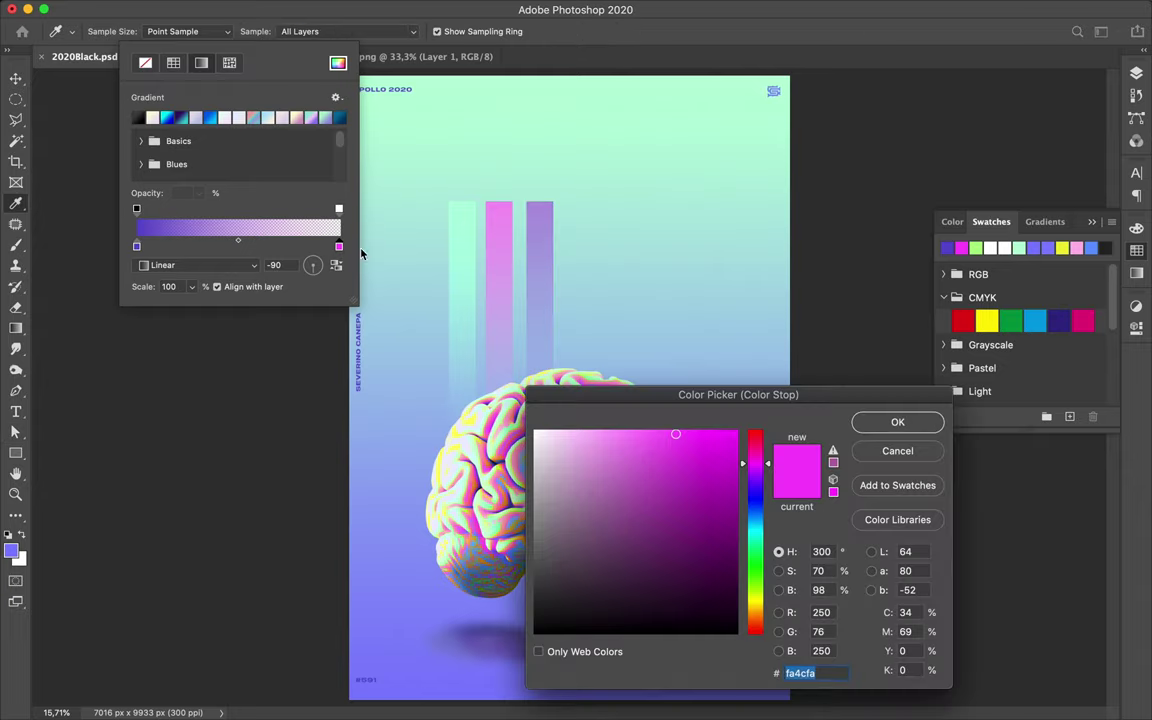
click(948, 247)
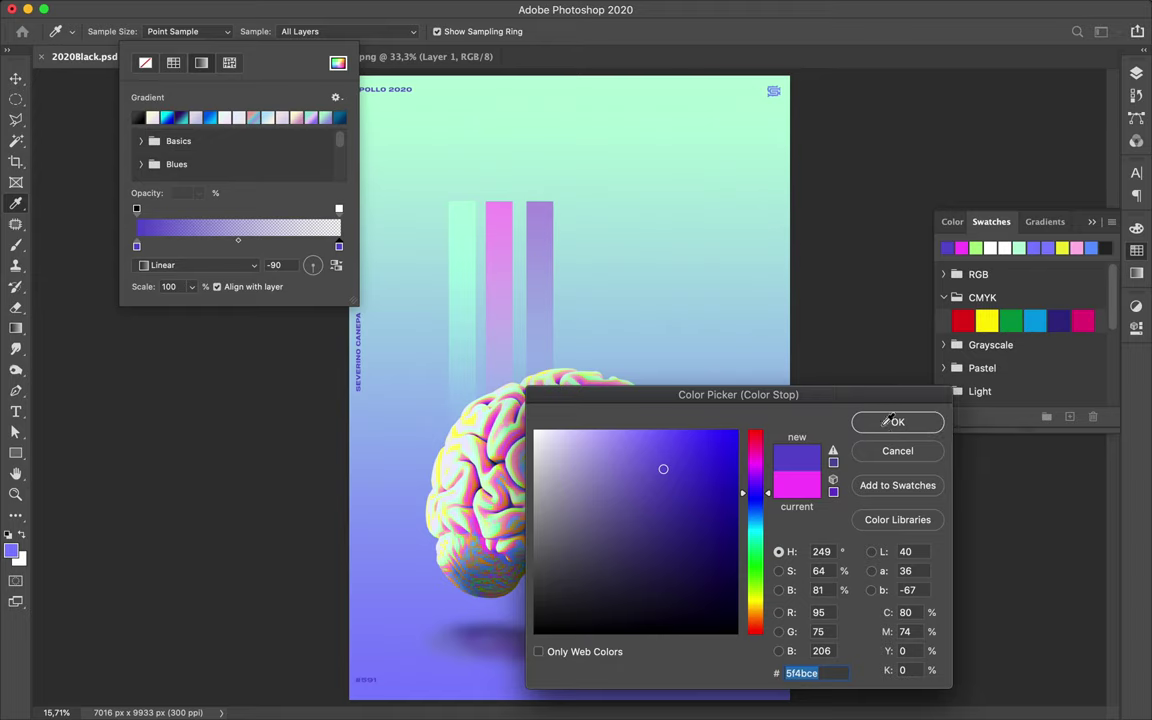
key(Return)
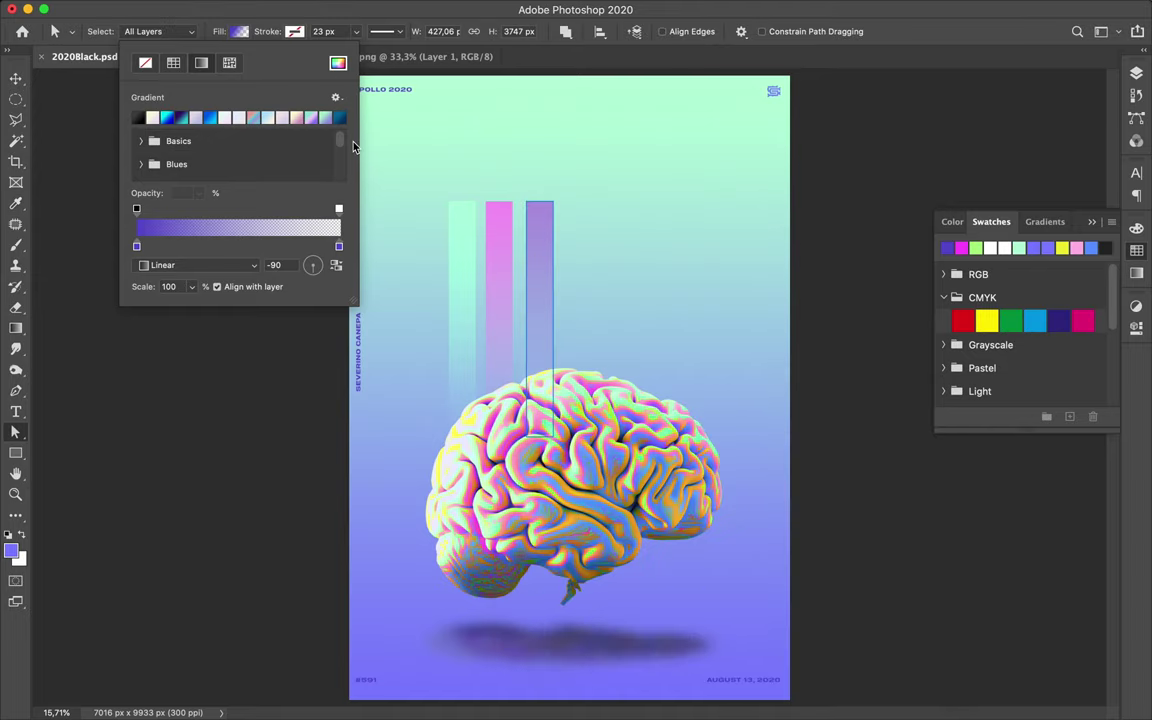
key(Return)
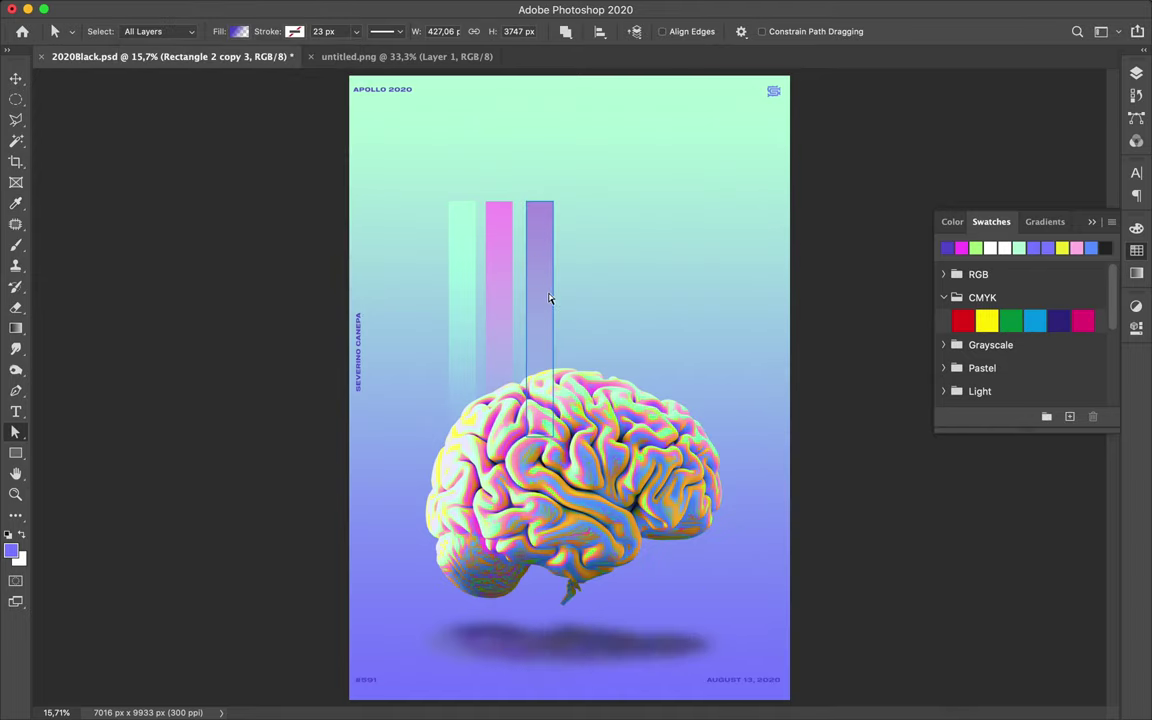
With the Move tool, nudge the selected strip further left
key(v)
key(shift+Left)
key(shift+Left)
key(shift+Left)
key(shift+Left)
key(Left)
key(Left)
key(Left)
key(Left)
key(Left)
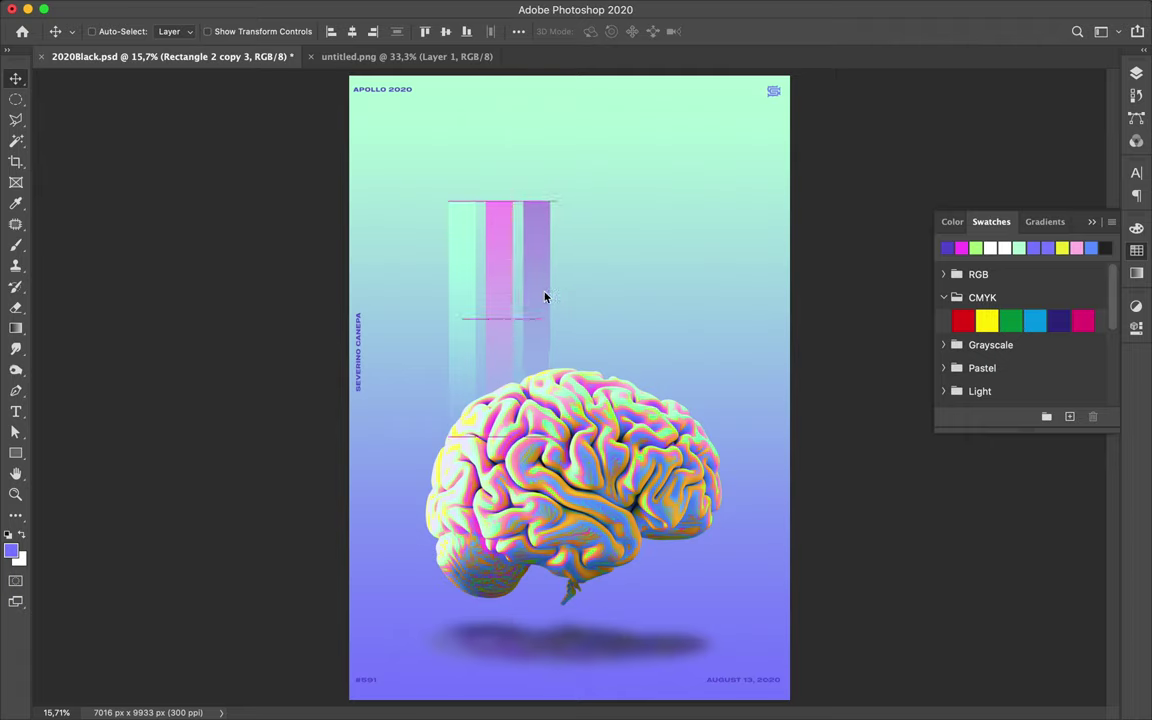
Select the Rectangle 2 copy strip and set alignment relative to the selection
click(489, 294)
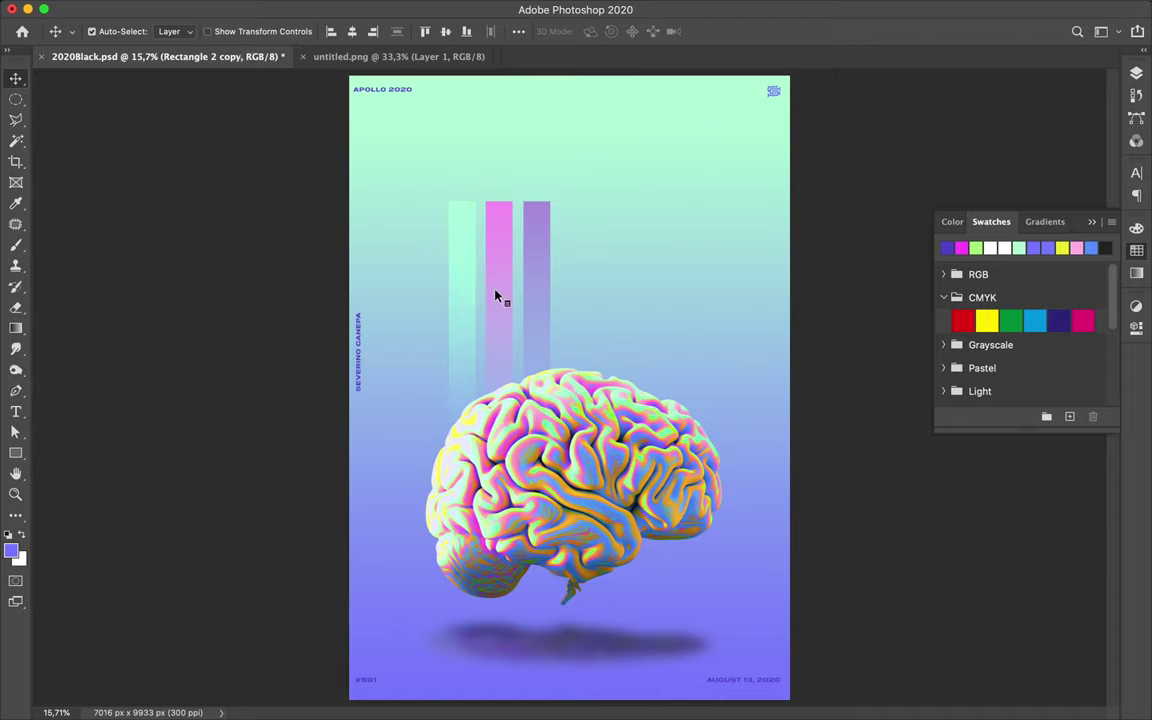
click(519, 31)
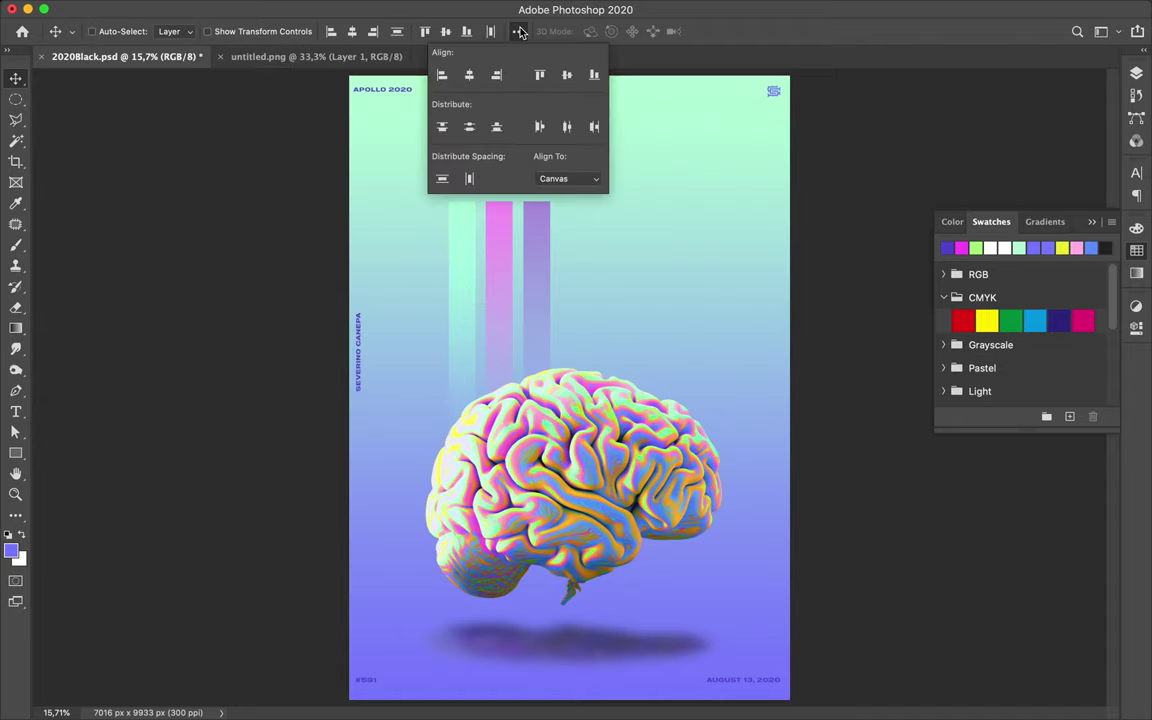
click(559, 180)
click(558, 167)
Select the violet strip, drag out a copy, then delete the extra violet strip
super+click(537, 236)
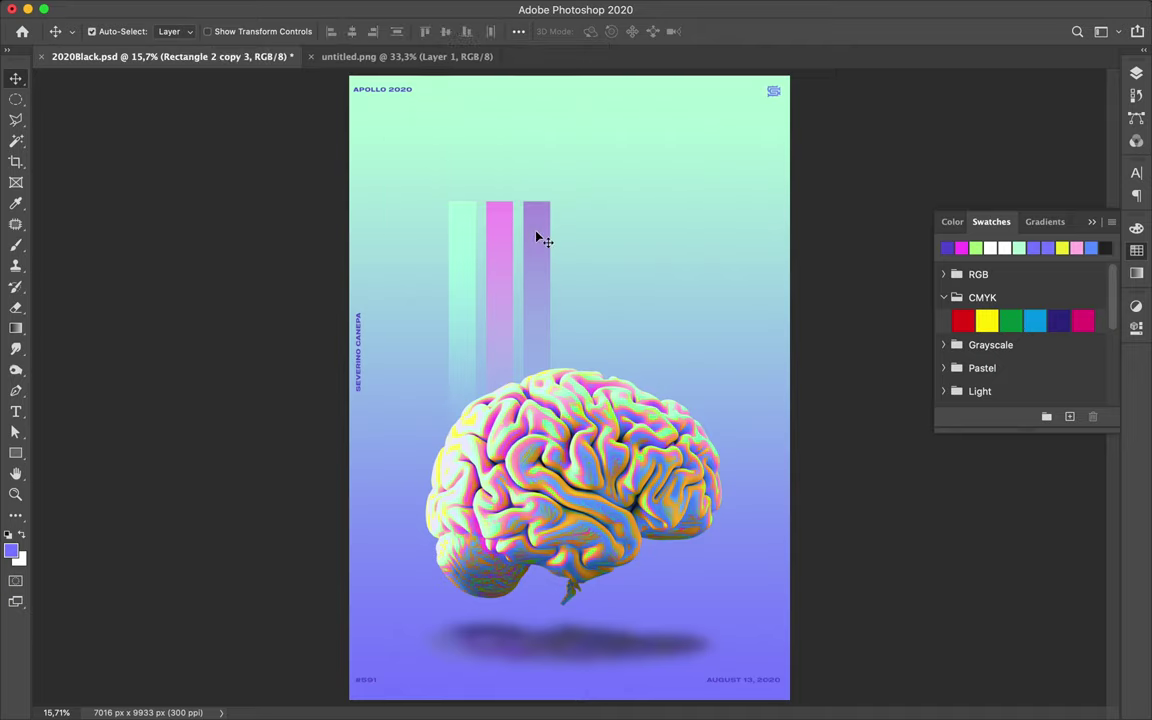
drag(594, 264, 689, 264)
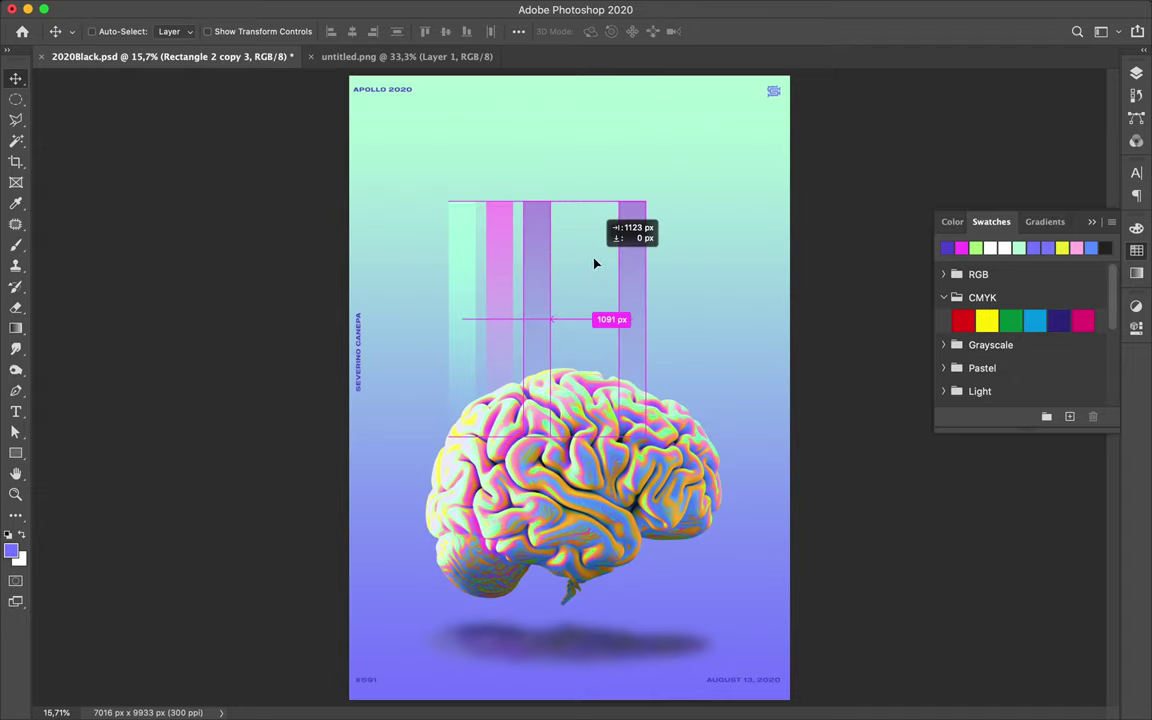
drag(594, 264, 594, 264)
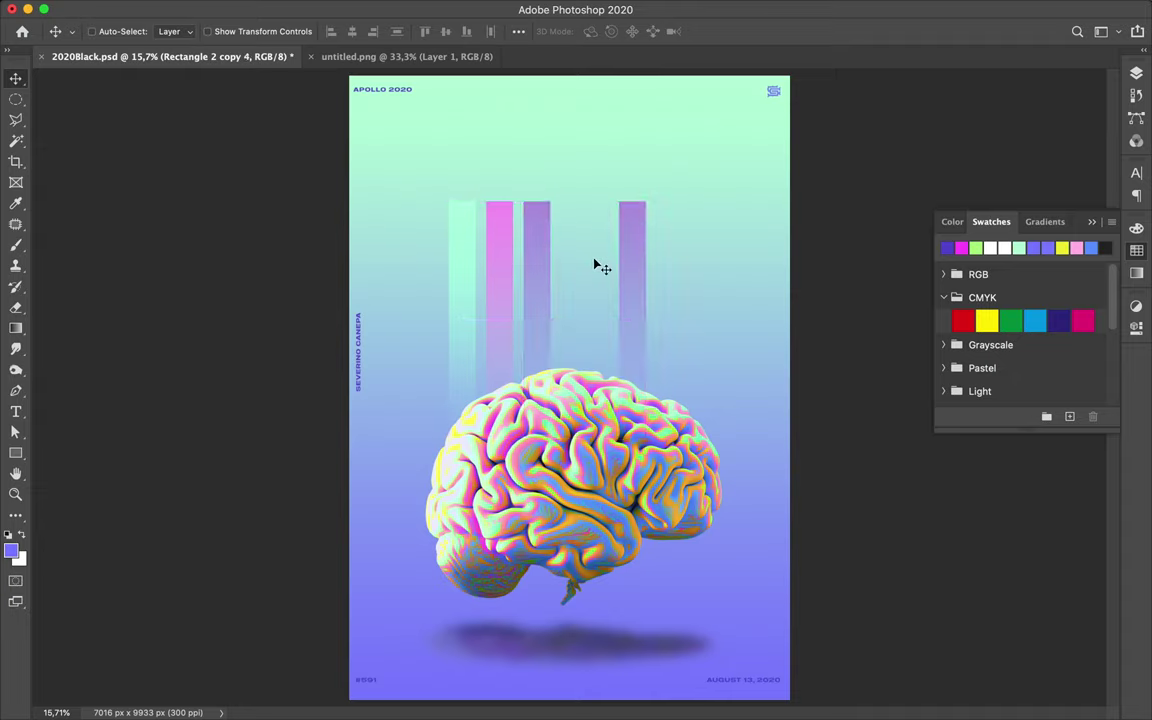
key(Delete)
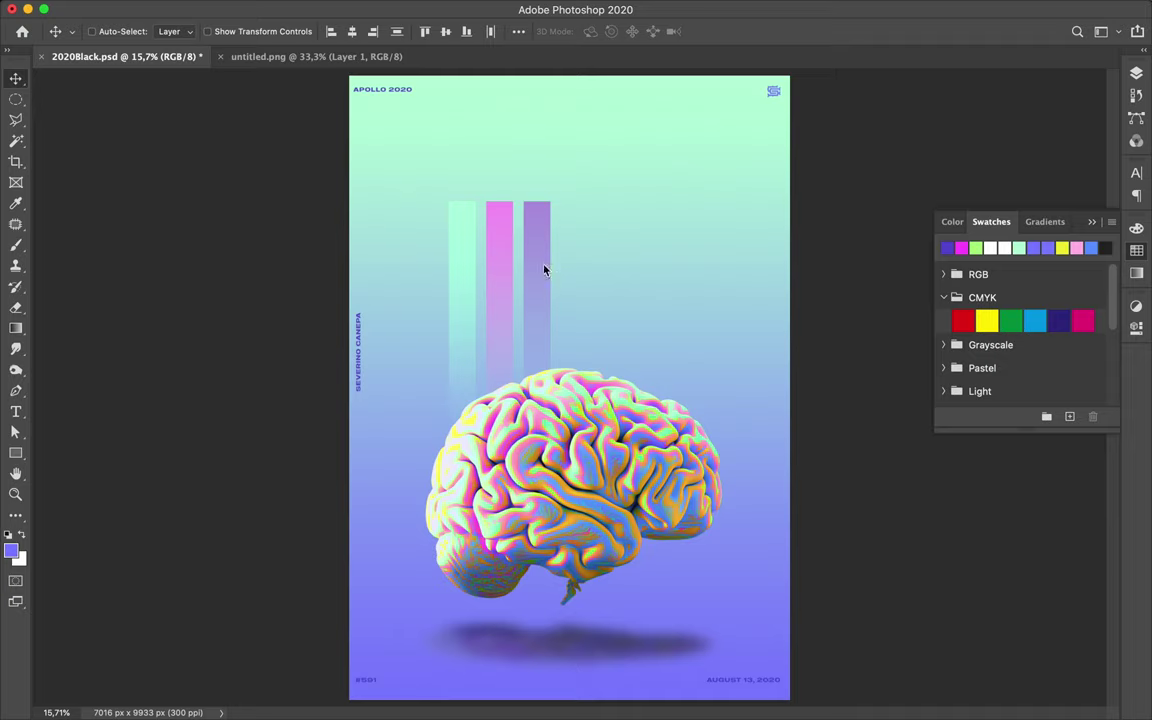
Select the mint, pink and violet strips and Alt-drag a duplicate set to their right
click(483, 262)
click(470, 262)
drag(511, 266, 577, 275)
key(super)
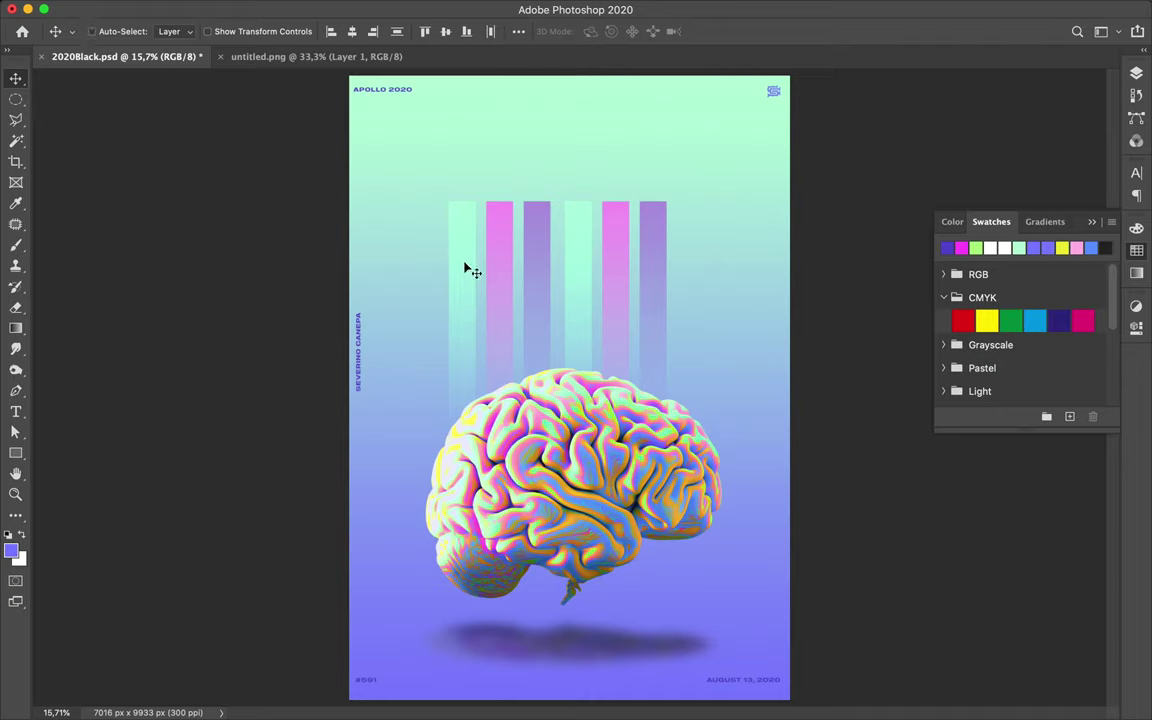
Distribute the six strips horizontally so they are evenly spaced
click(518, 31)
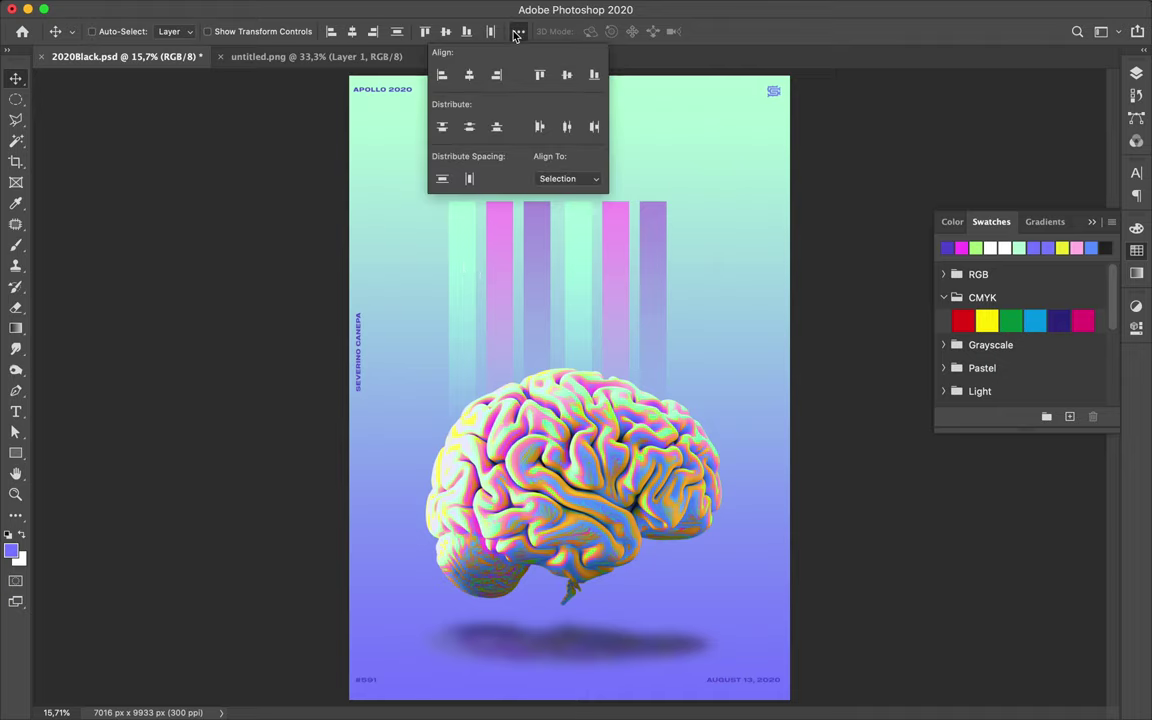
click(471, 179)
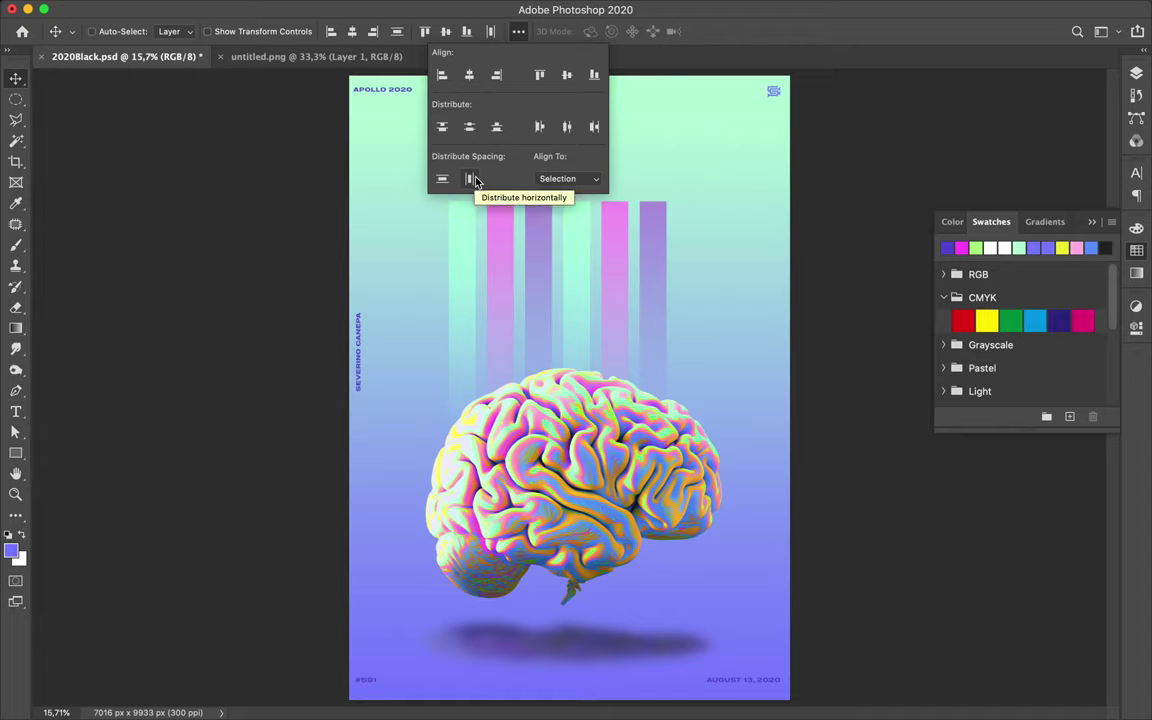
click(610, 288)
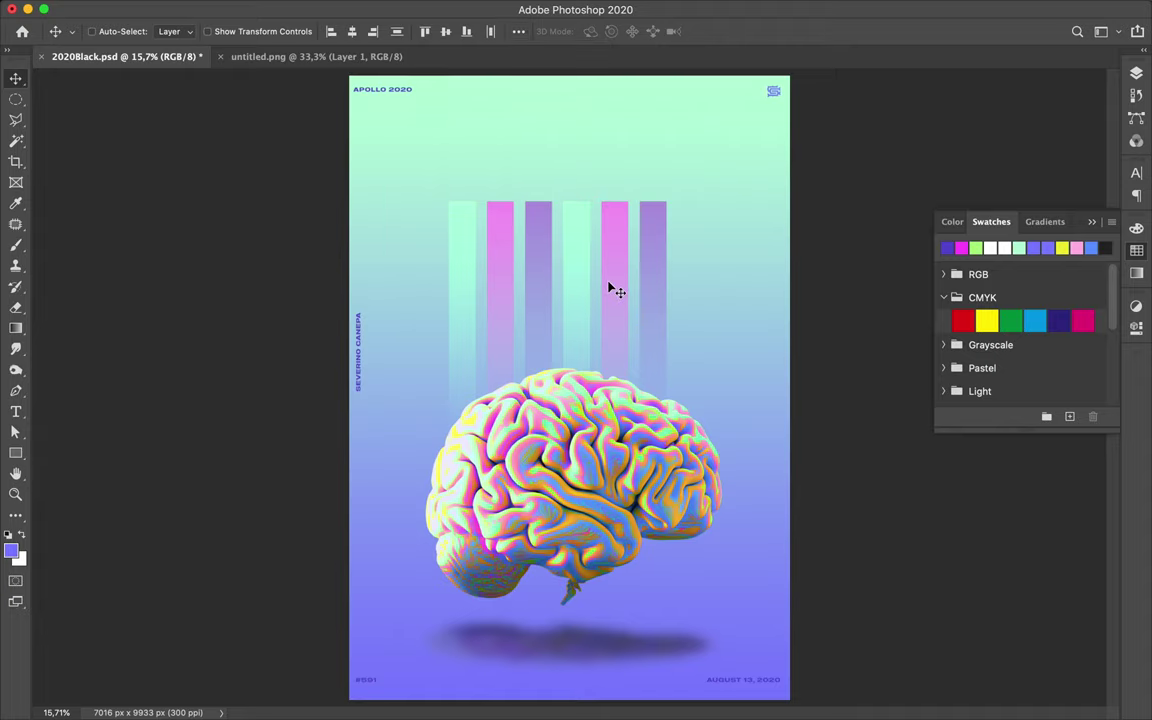
Free-transform the strips to about 72%, widen them, and lengthen them down behind the brain
key(ctrl+t)
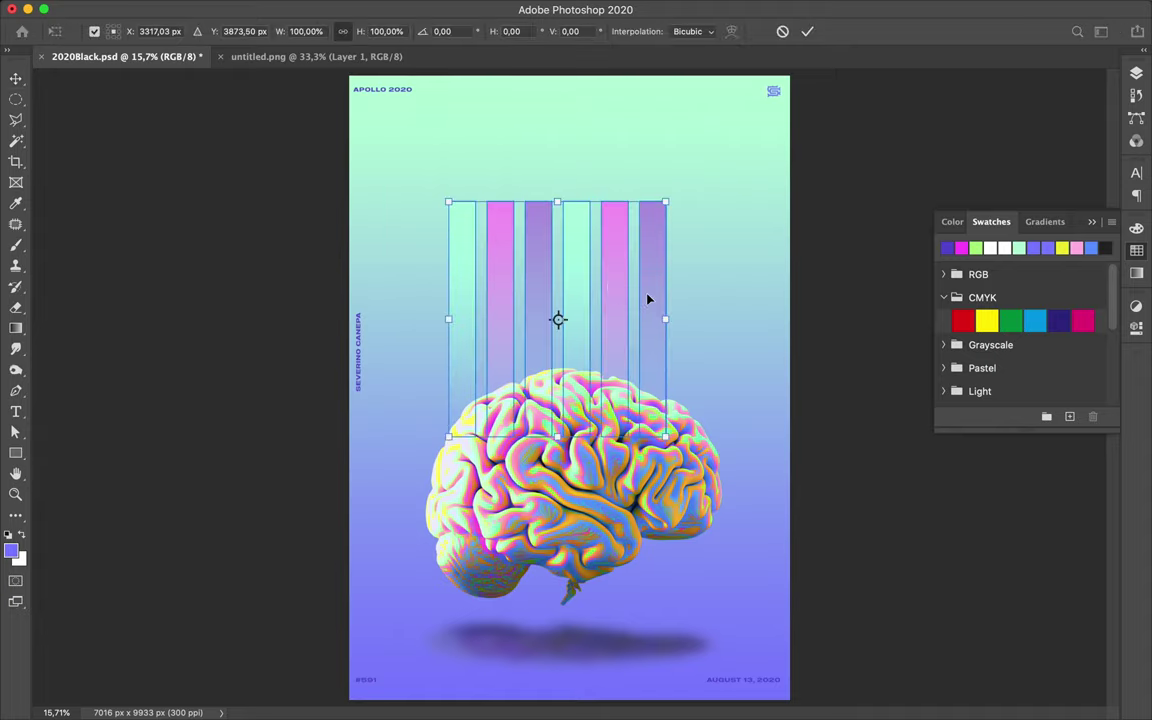
drag(694, 321, 702, 324)
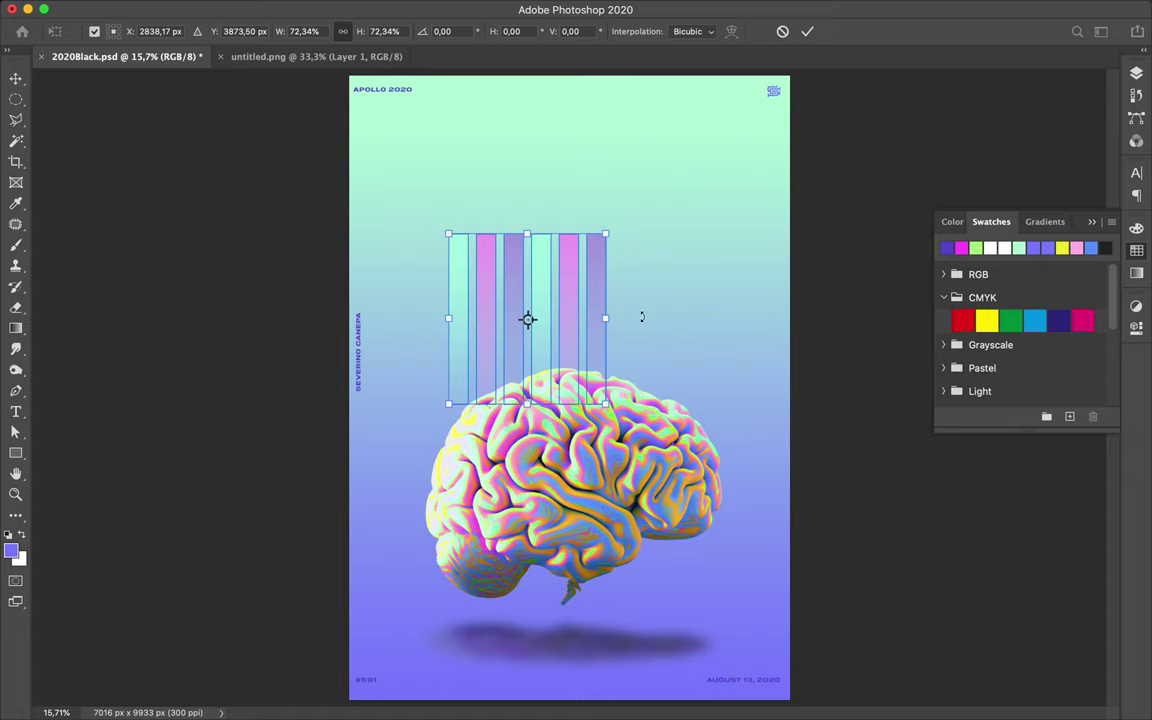
drag(674, 327, 687, 329)
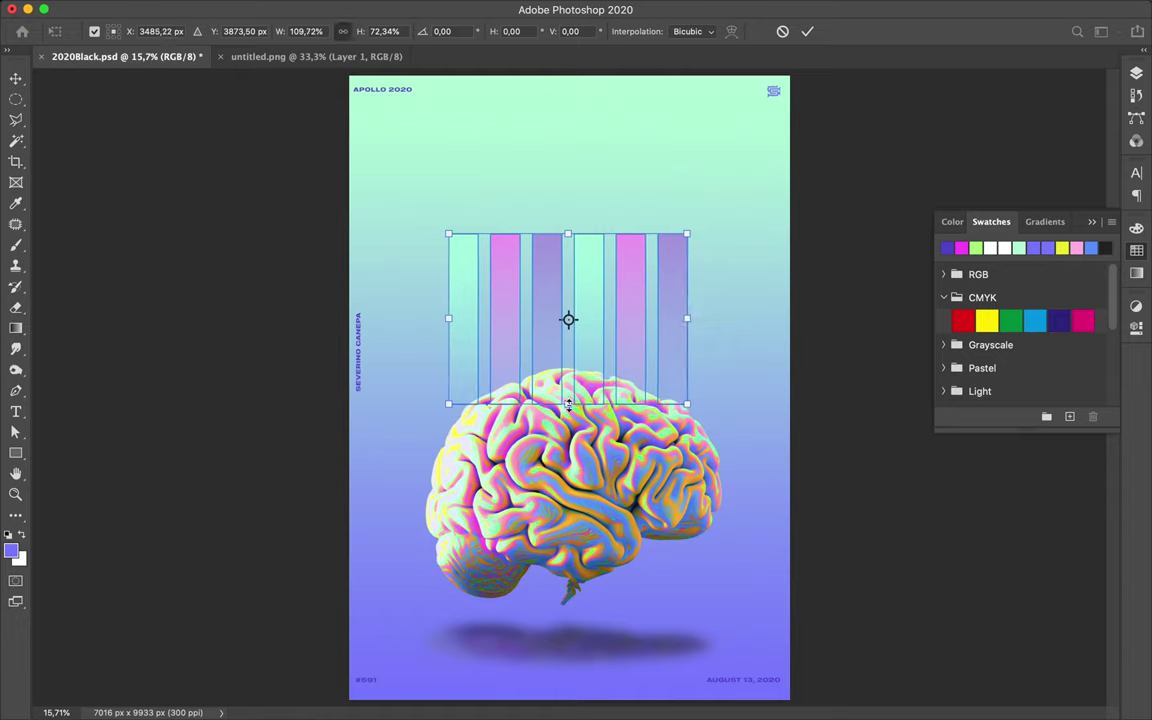
drag(568, 404, 569, 434)
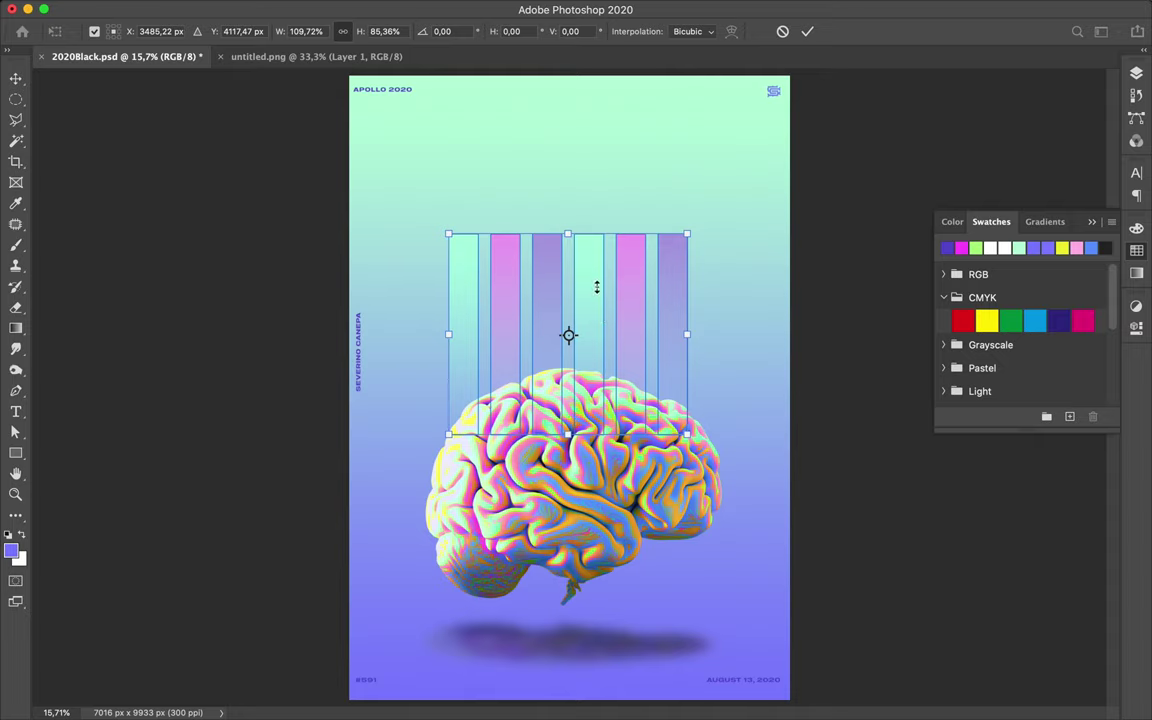
key(Return)
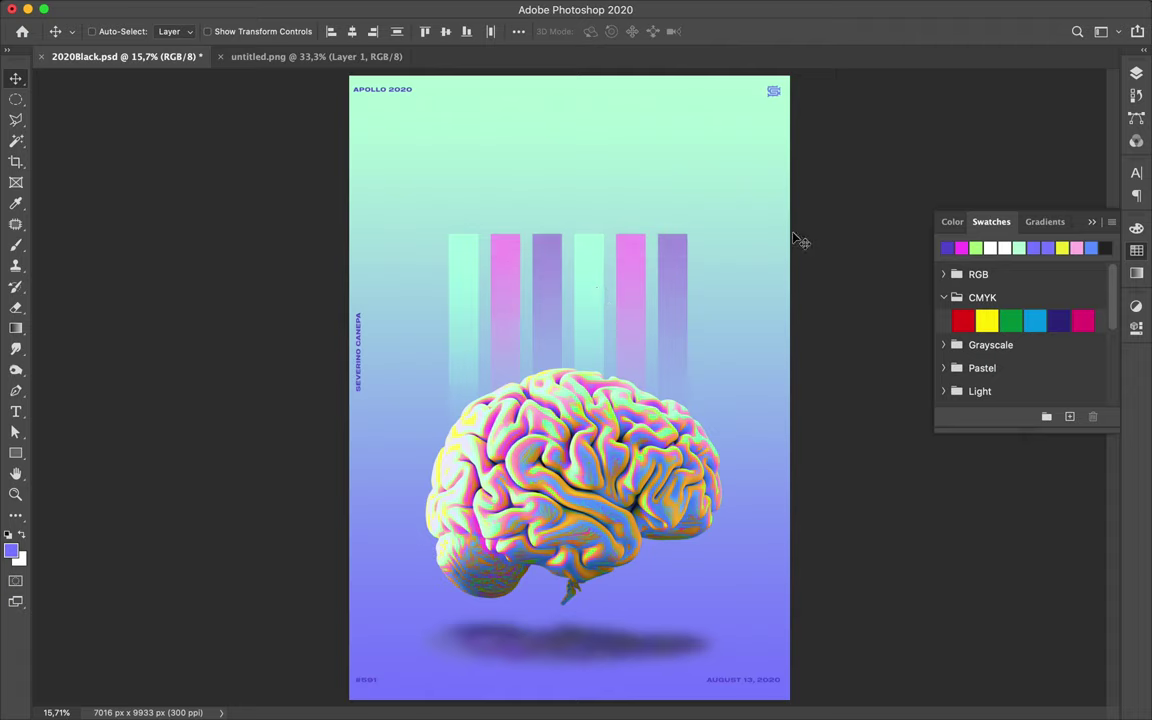
Group the six strips as Group 2 and centre it horizontally on the canvas
click(1137, 78)
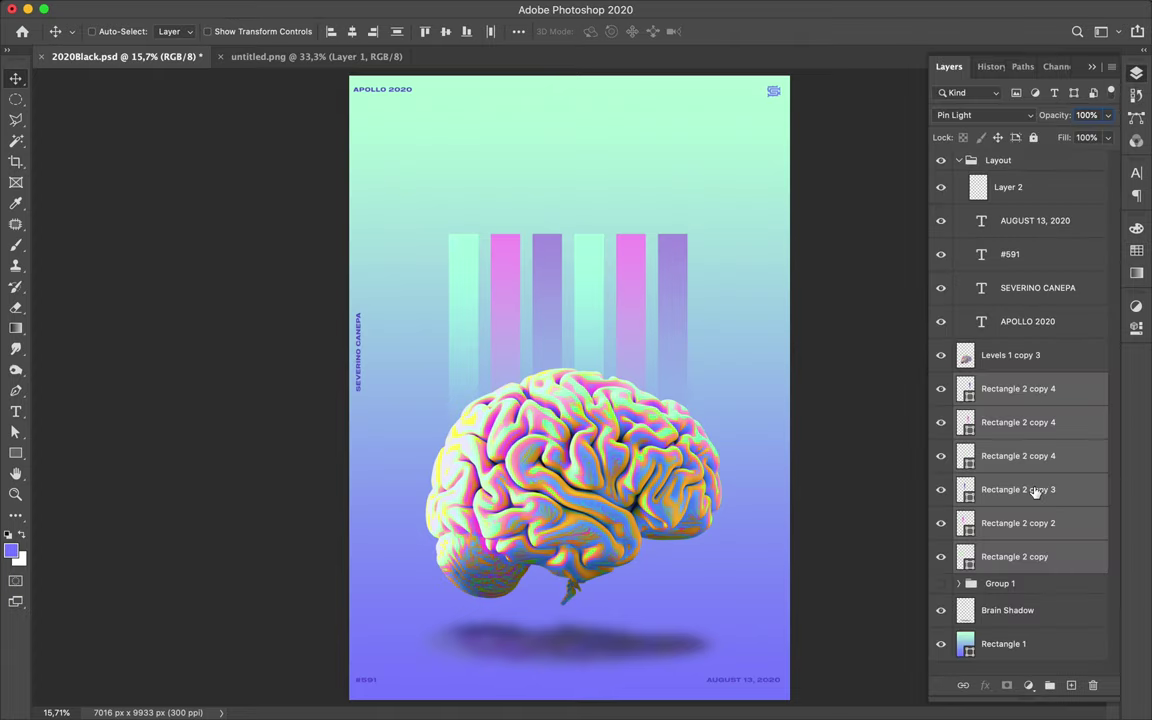
click(1049, 686)
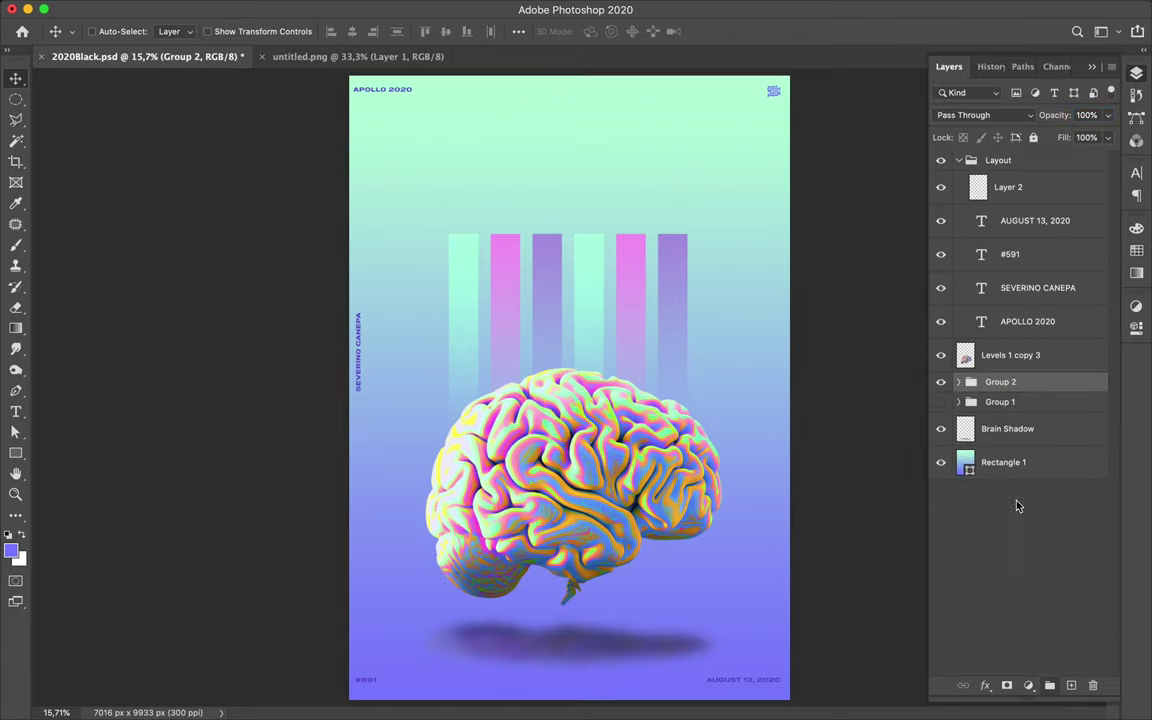
click(517, 32)
click(582, 177)
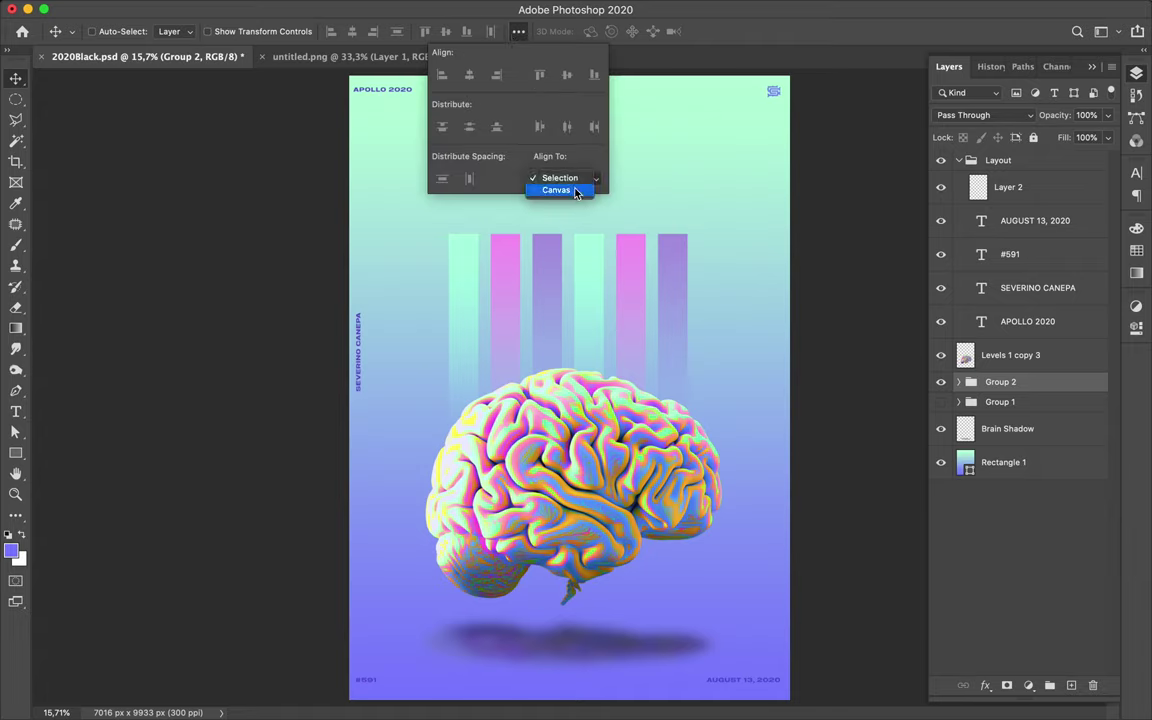
click(577, 191)
click(469, 76)
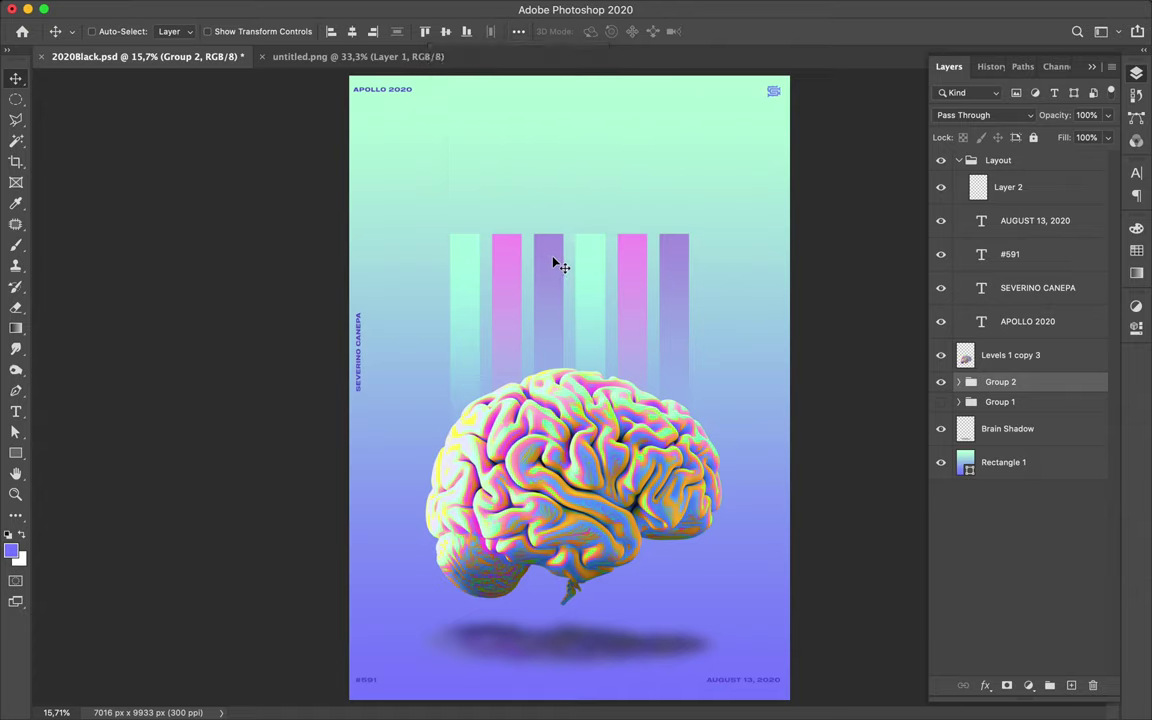
Stretch Group 2's strips up to the poster's top edge, then view in full-screen mode
key(super+t)
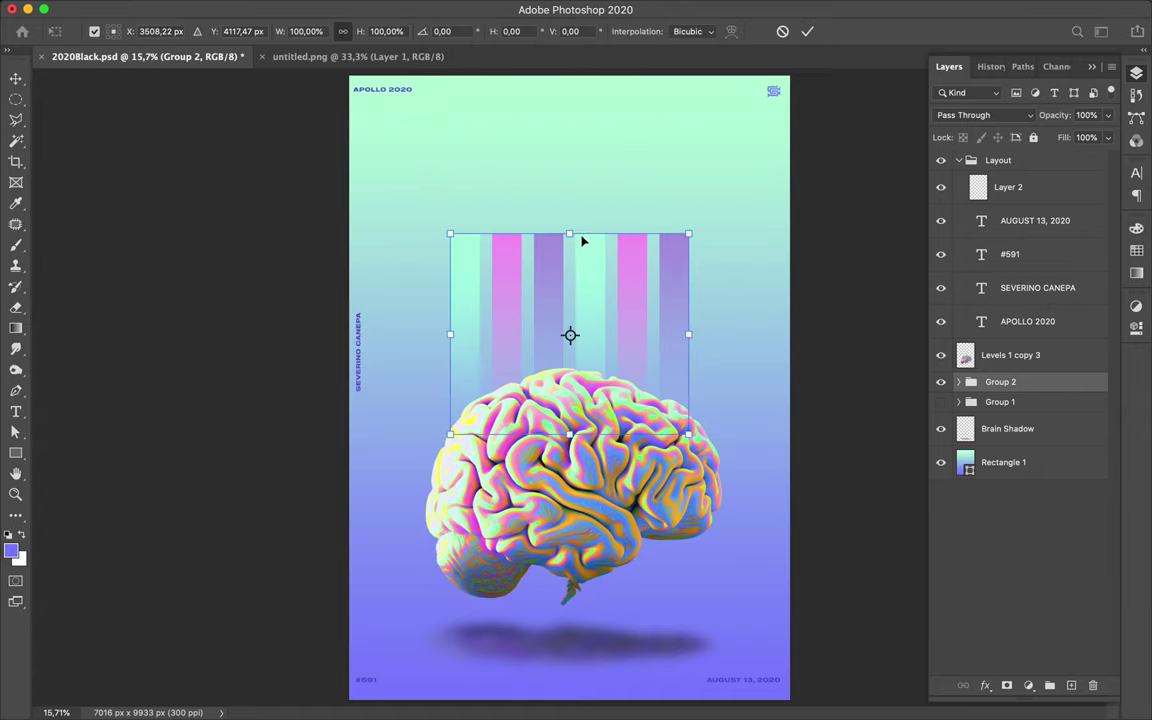
drag(570, 230, 586, 138)
mouse_move(586, 90)
mouse_down()
mouse_move(586, 35)
mouse_move(586, 74)
mouse_up()
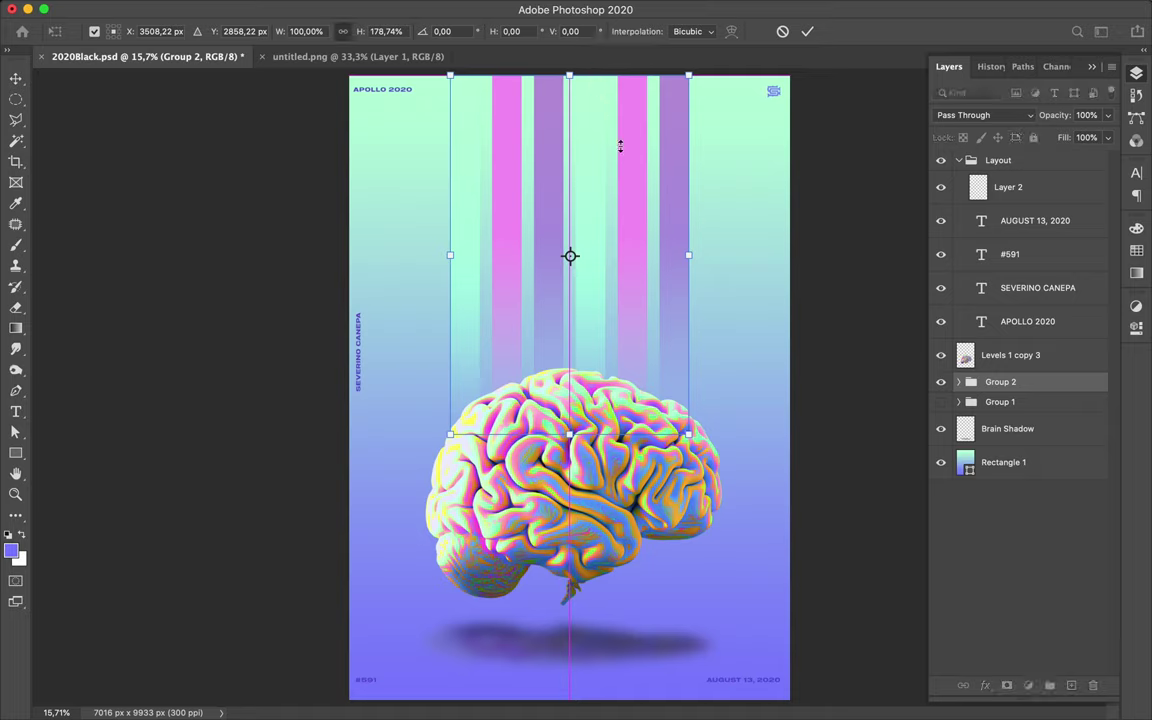
key(Return)
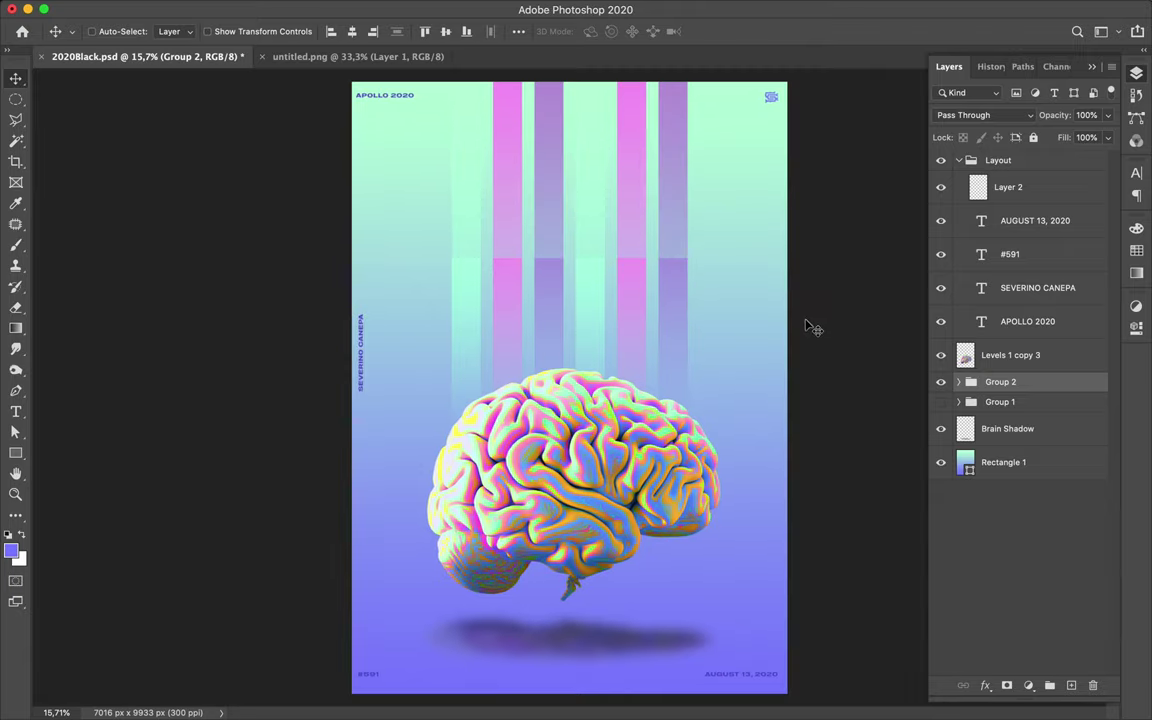
key(f)
key(f)
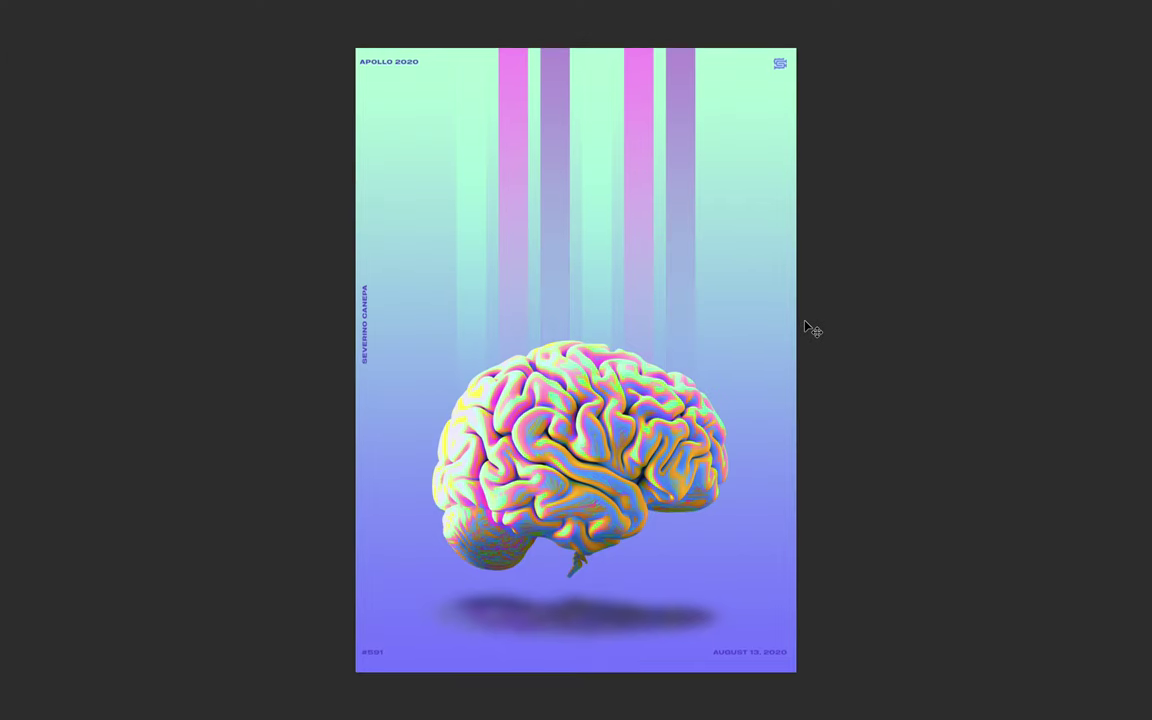